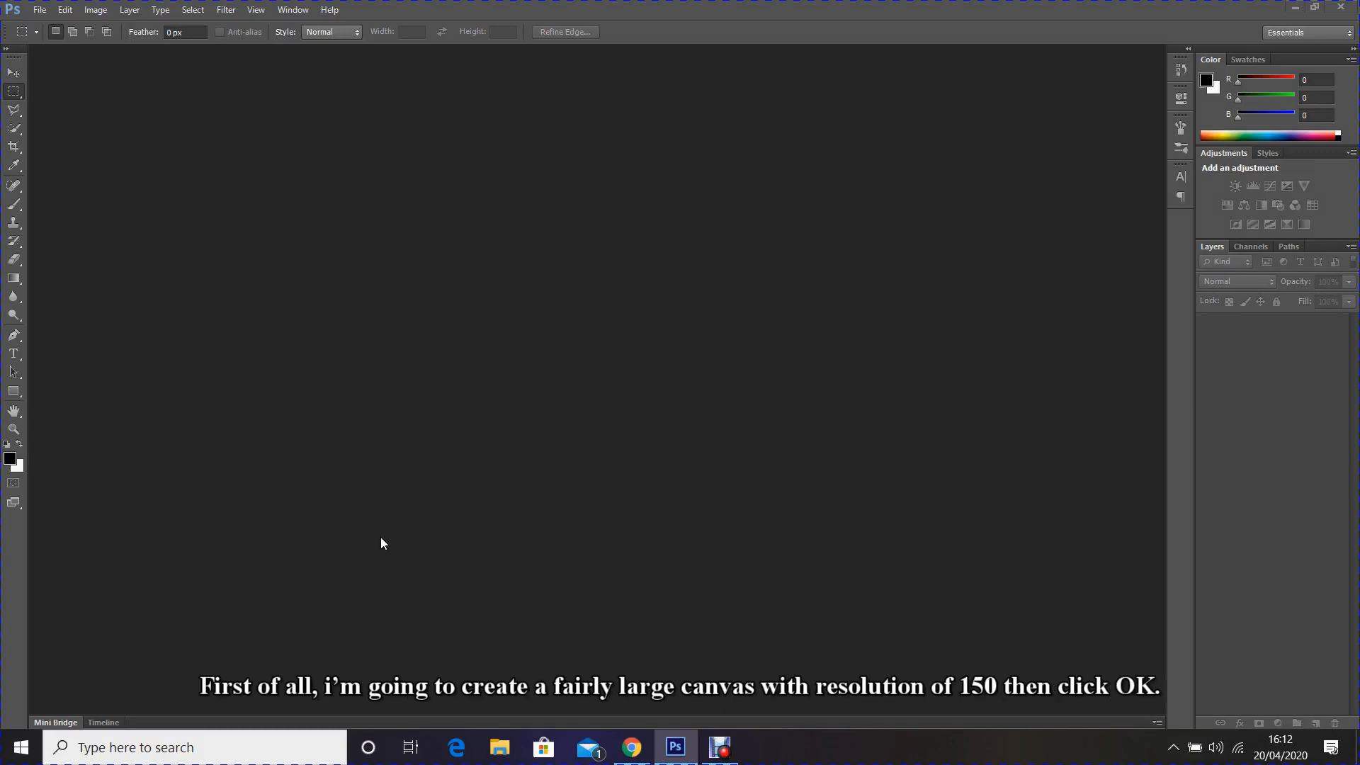
Create a new white 1920 x 1080 pixel RGB document at 150 pixels/inch
{"action": "left_click", "coordinate": [39, 10]}
{"action": "left_click", "coordinate": [42, 24]}
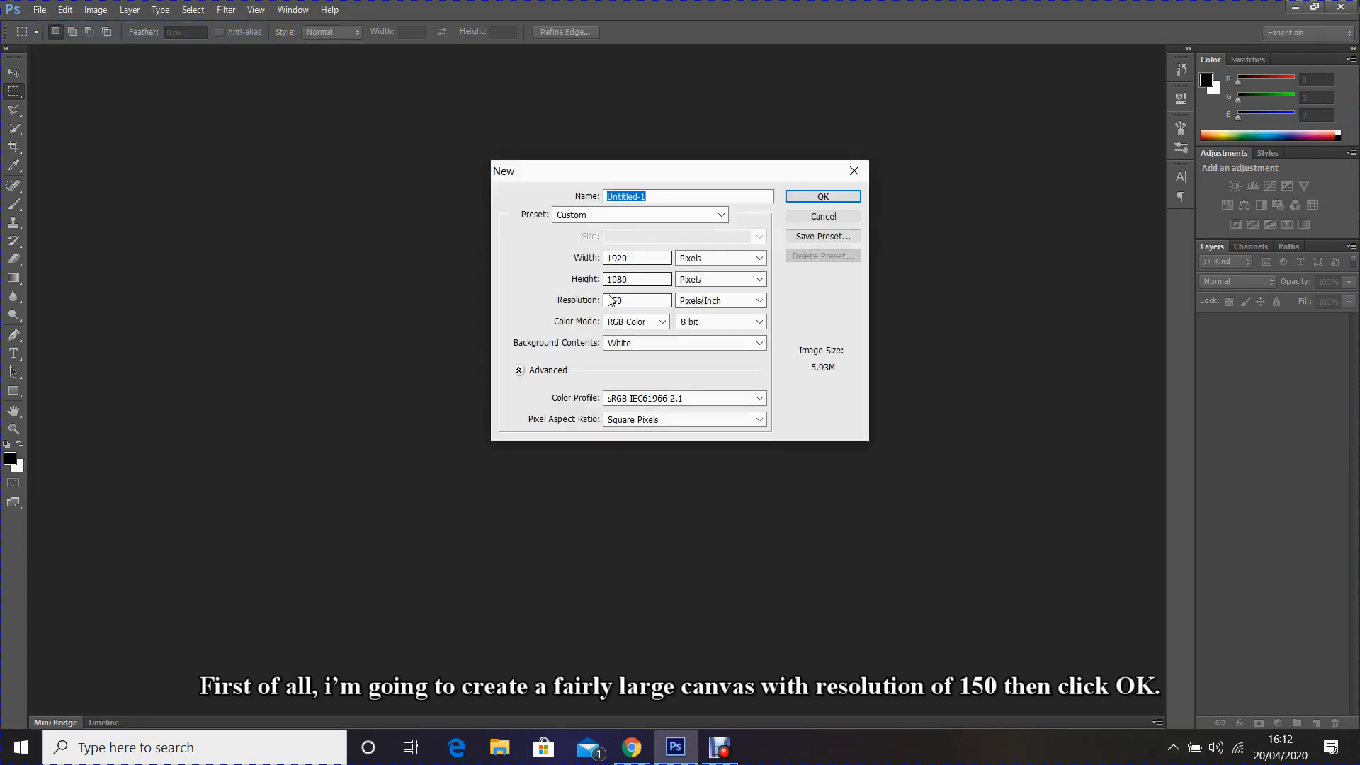
{"action": "left_click", "coordinate": [824, 196]}
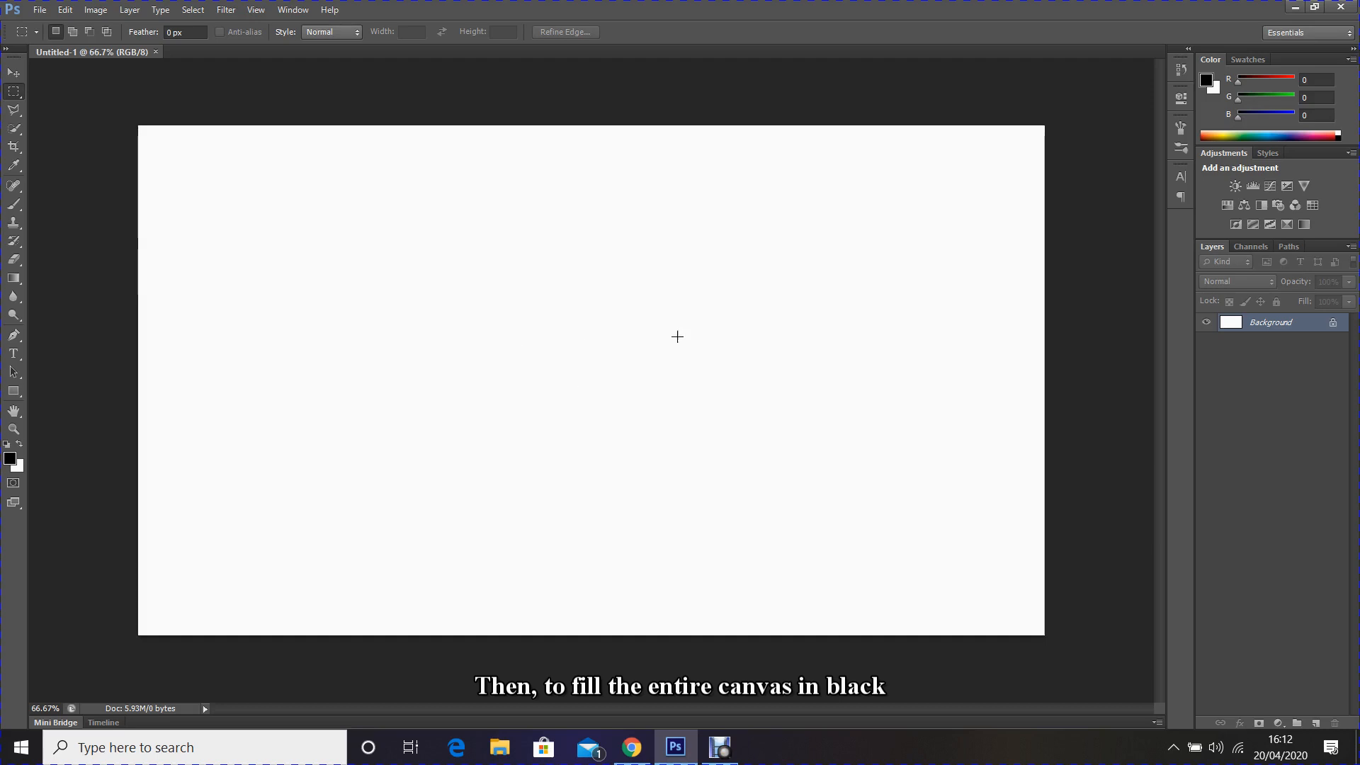
Fill the entire Background layer with black at 100% opacity in Normal mode
{"action": "left_click", "coordinate": [71, 11]}
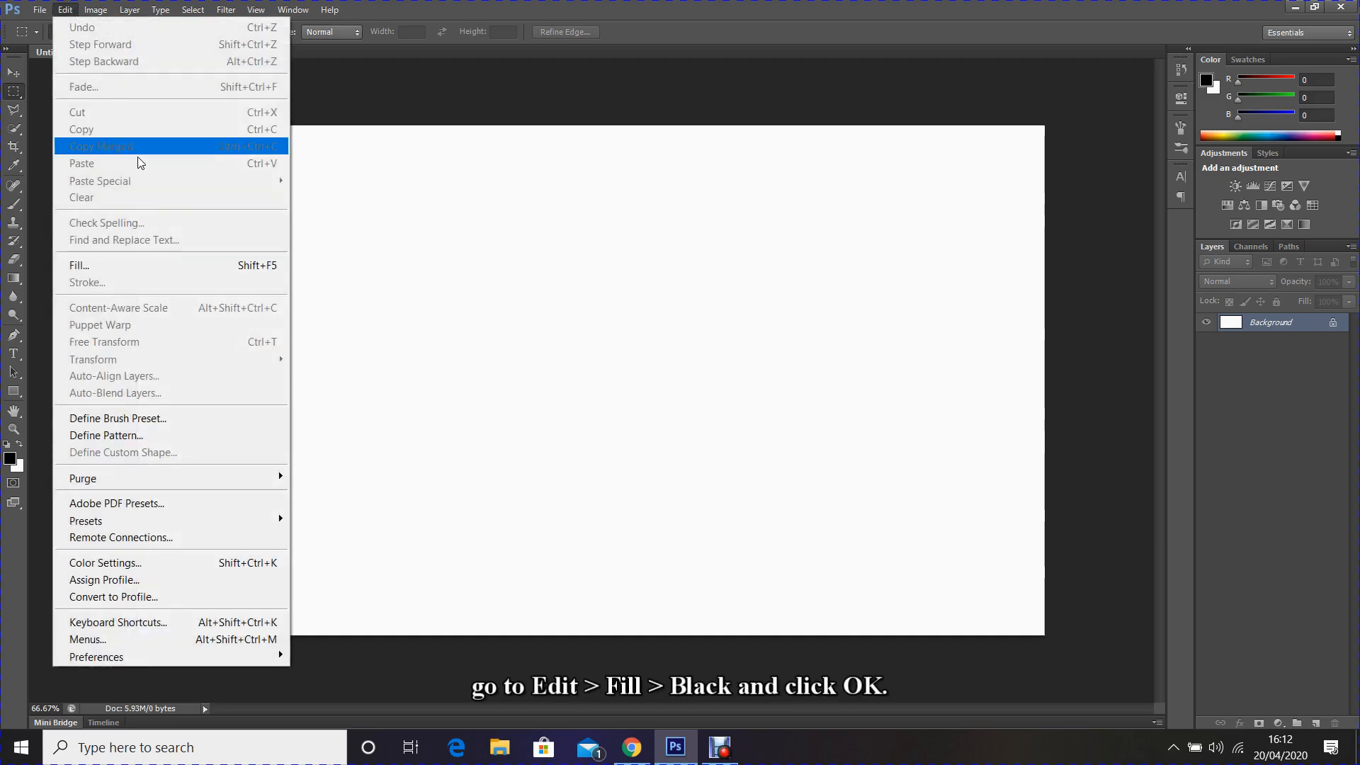
{"action": "left_click", "coordinate": [137, 265]}
{"action": "left_click", "coordinate": [653, 236]}
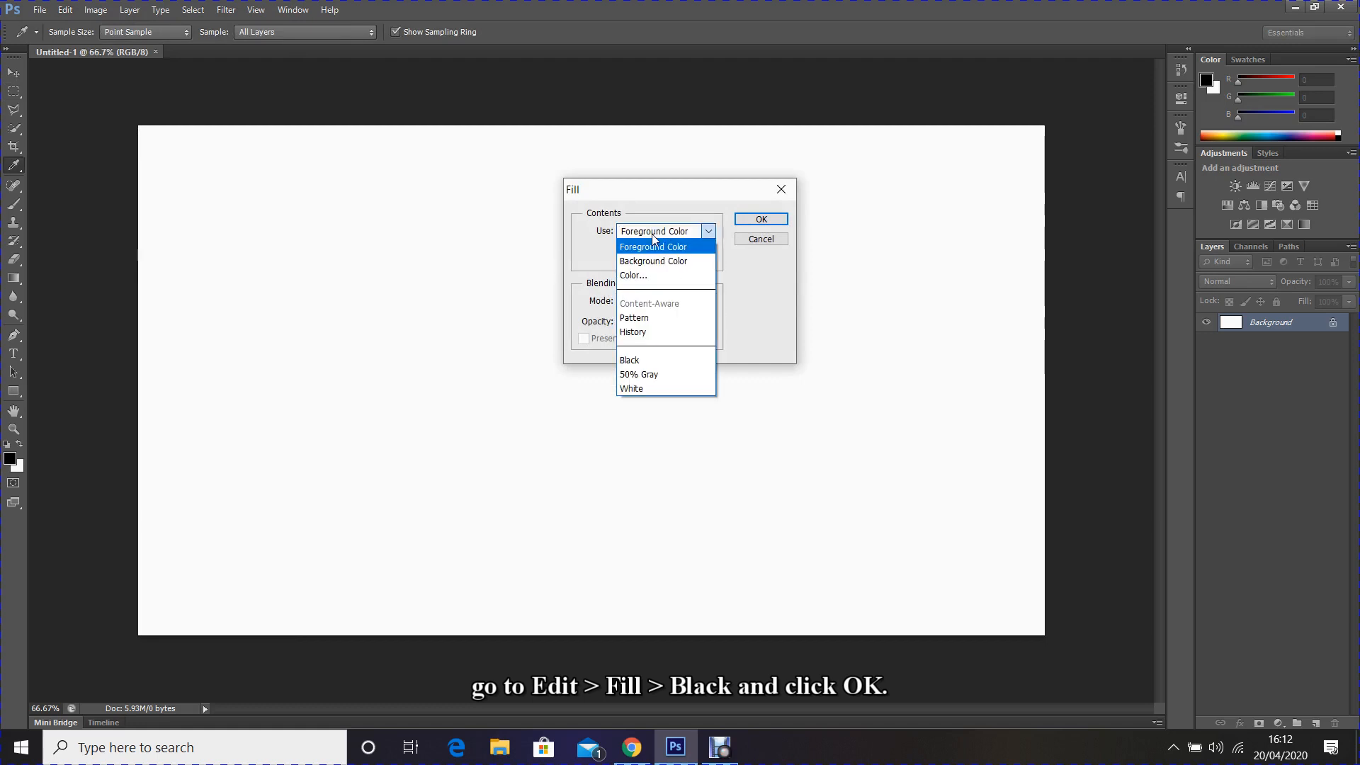
{"action": "left_click", "coordinate": [648, 362]}
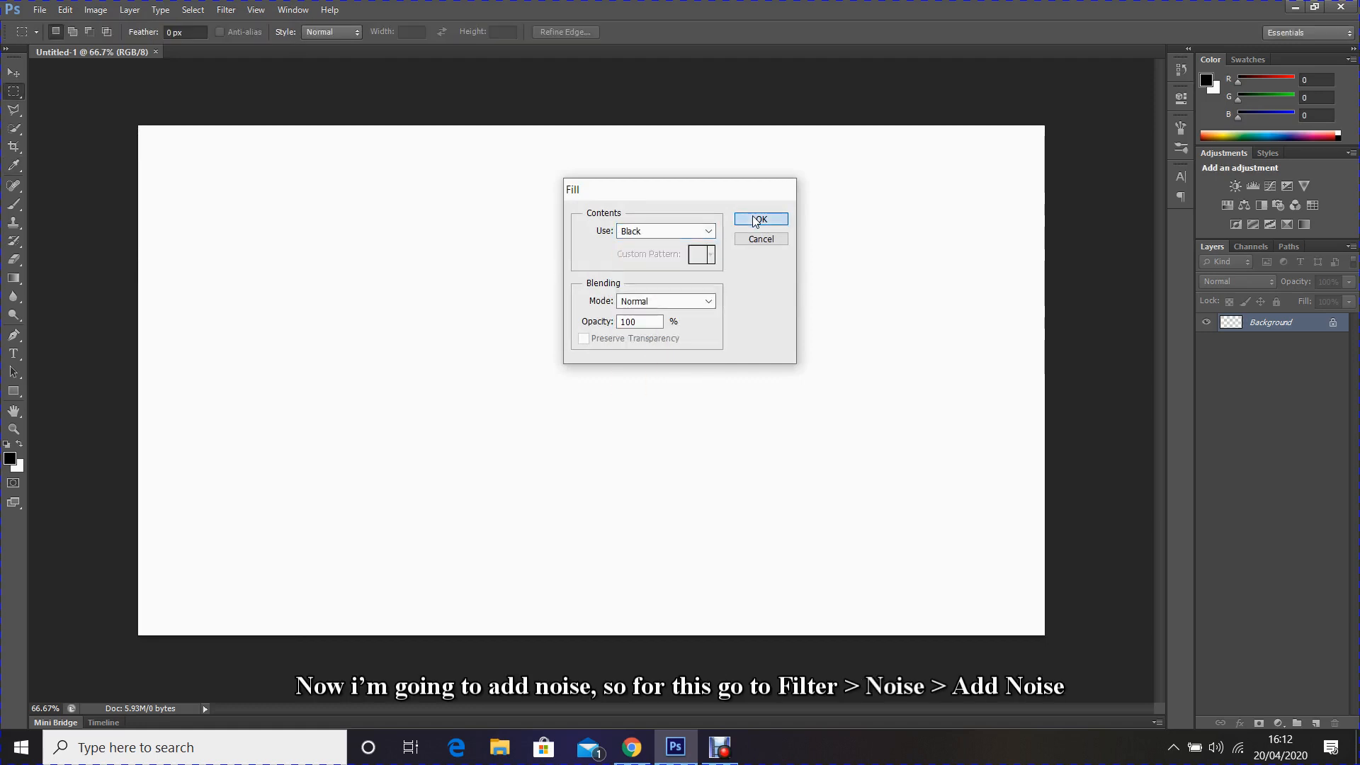
{"action": "left_click", "coordinate": [755, 220]}
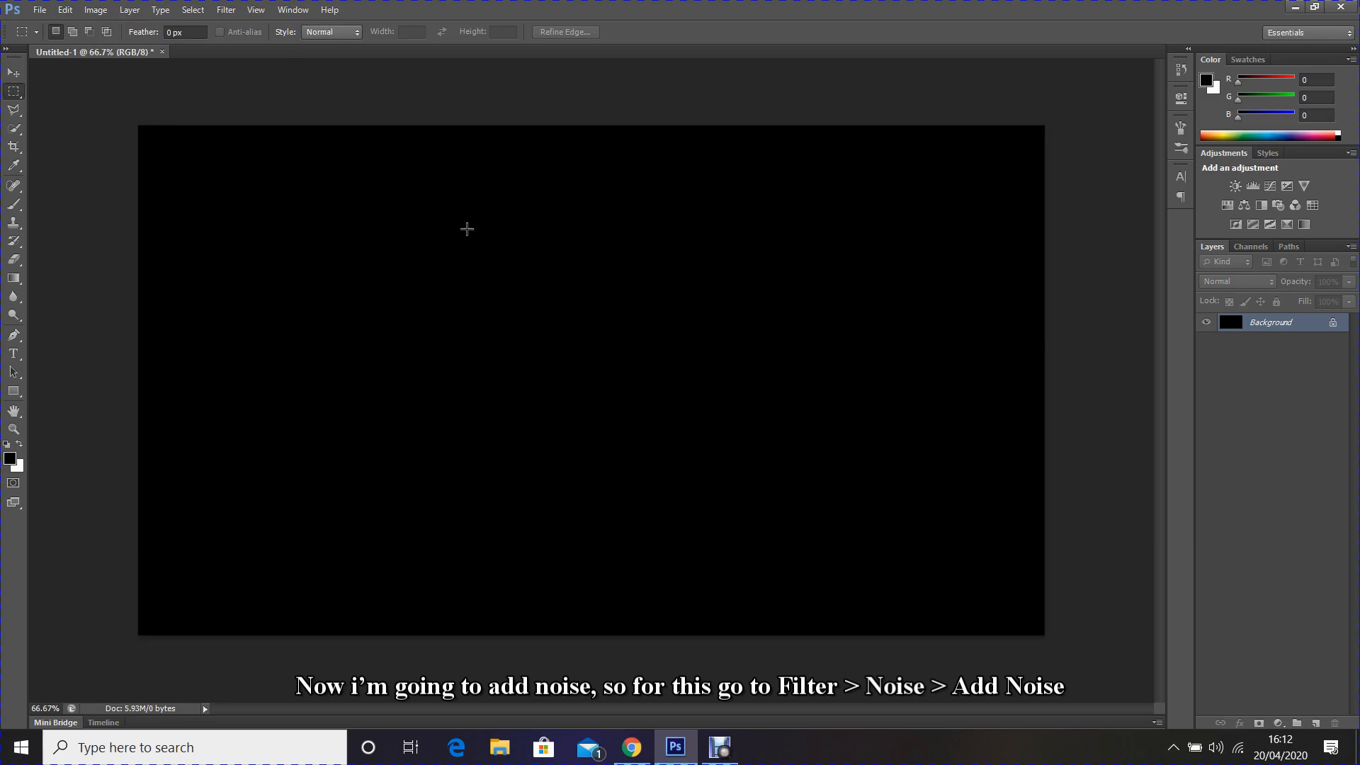
Apply the Add Noise filter to the black Background at 400% with Gaussian distribution and Monochromatic enabled
{"action": "left_click", "coordinate": [230, 15]}
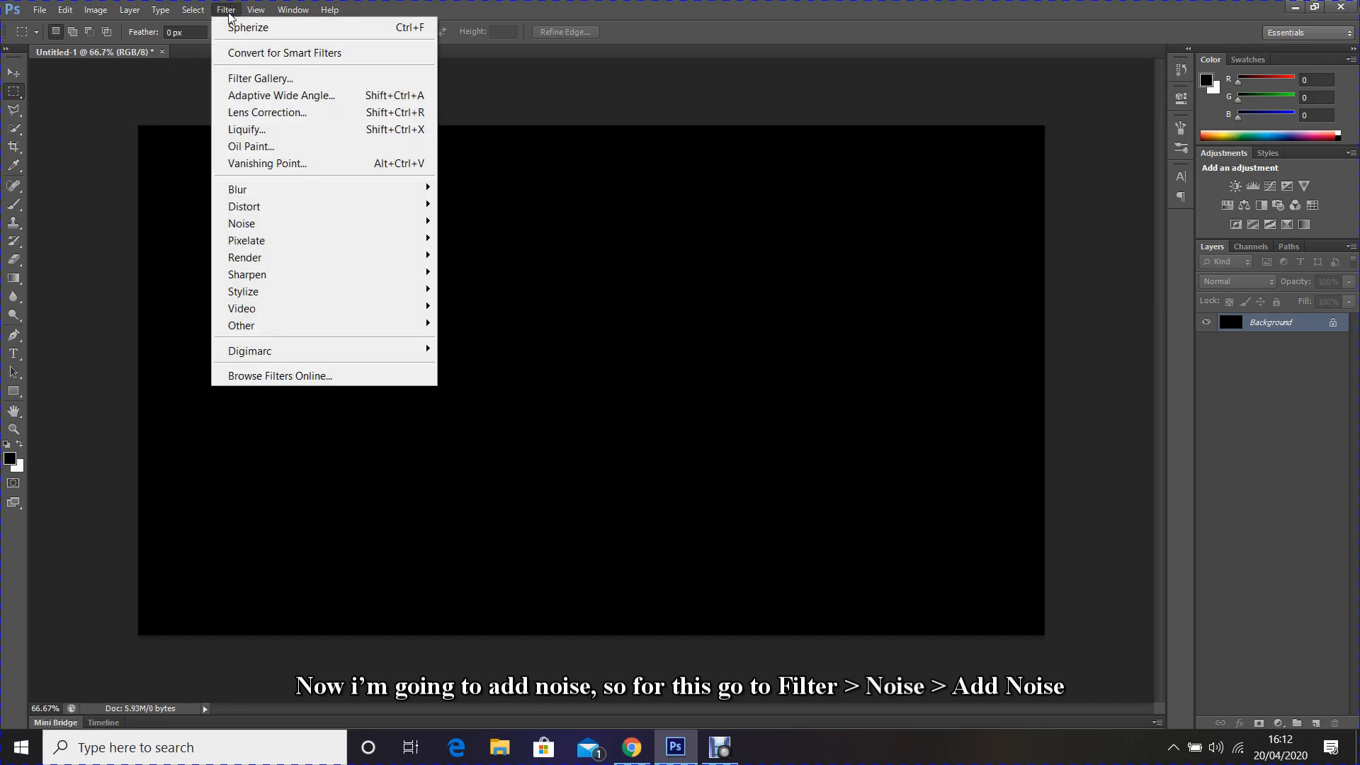
{"action": "mouse_move", "coordinate": [297, 225]}
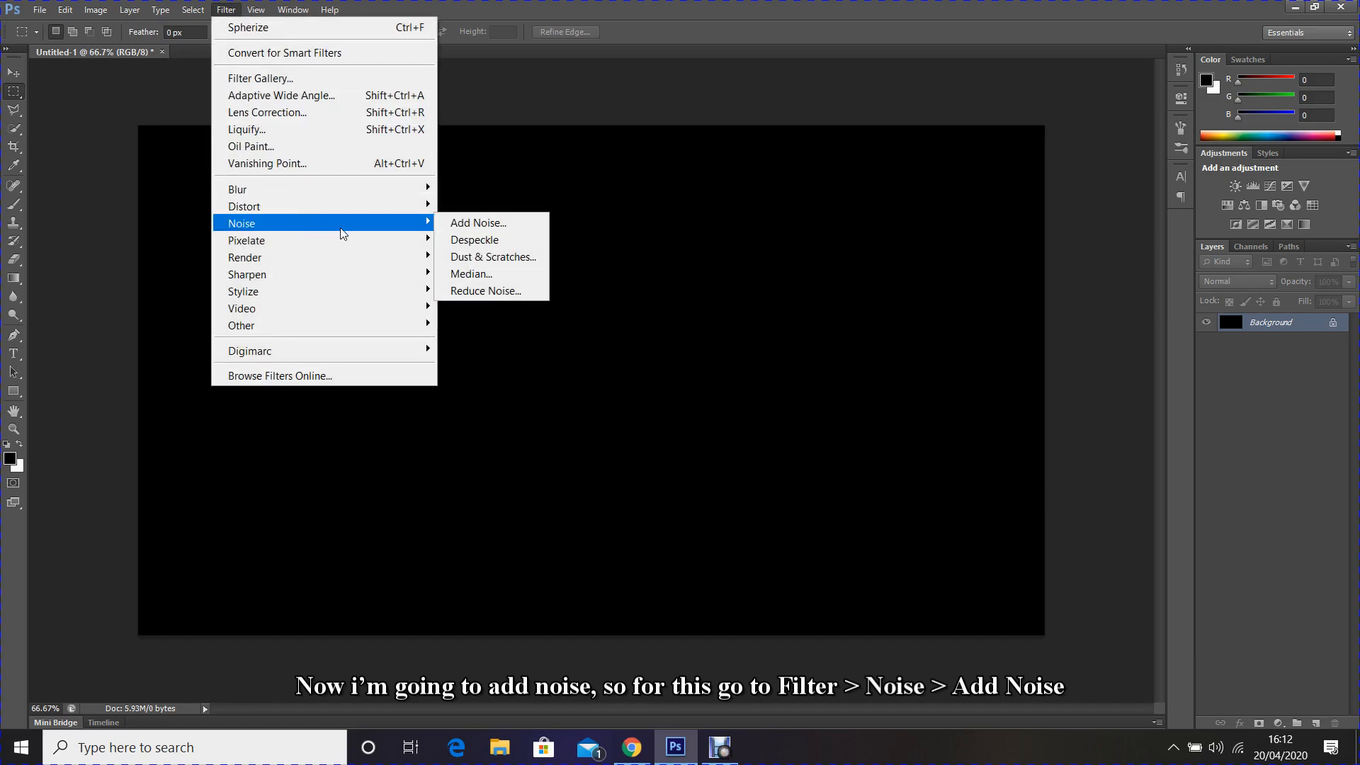
{"action": "left_click", "coordinate": [471, 224]}
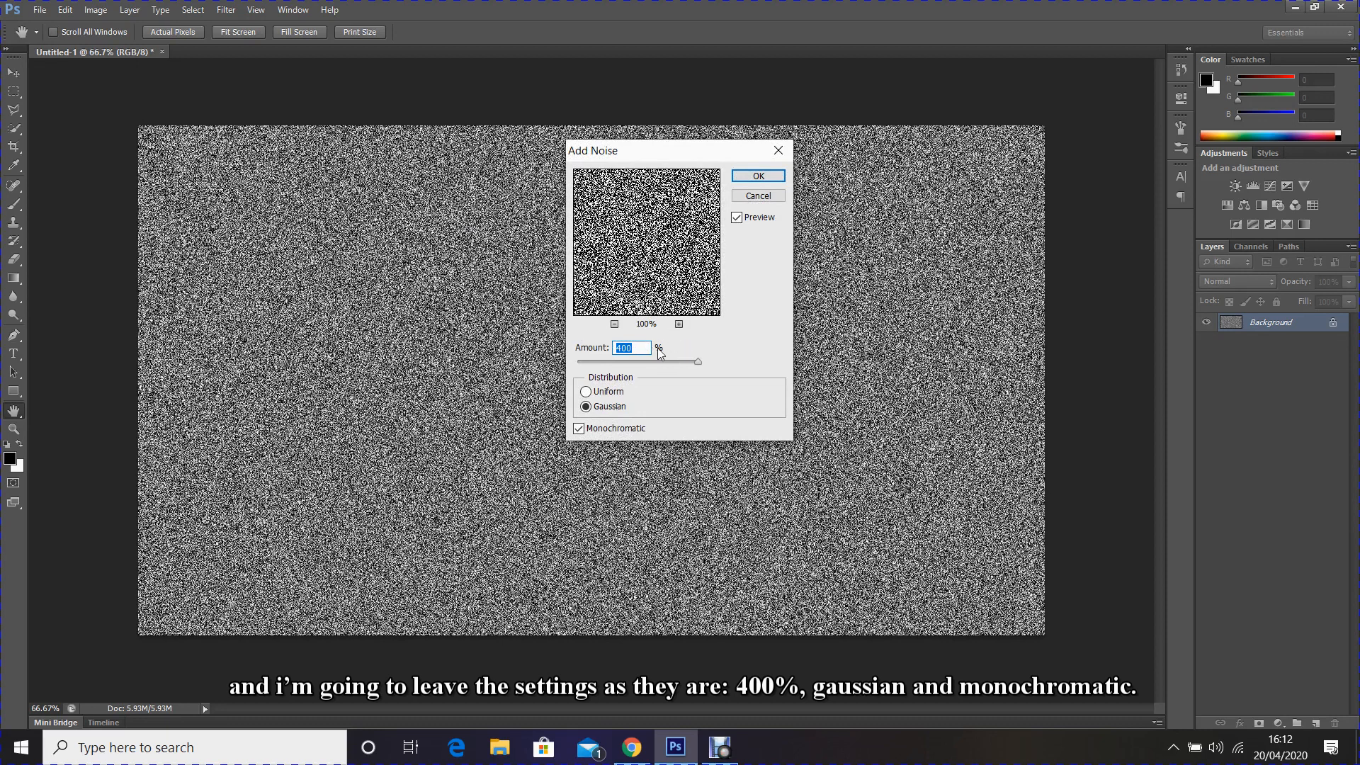
{"action": "left_click", "coordinate": [603, 412]}
{"action": "left_click", "coordinate": [758, 176]}
{"action": "key", "text": "m"}
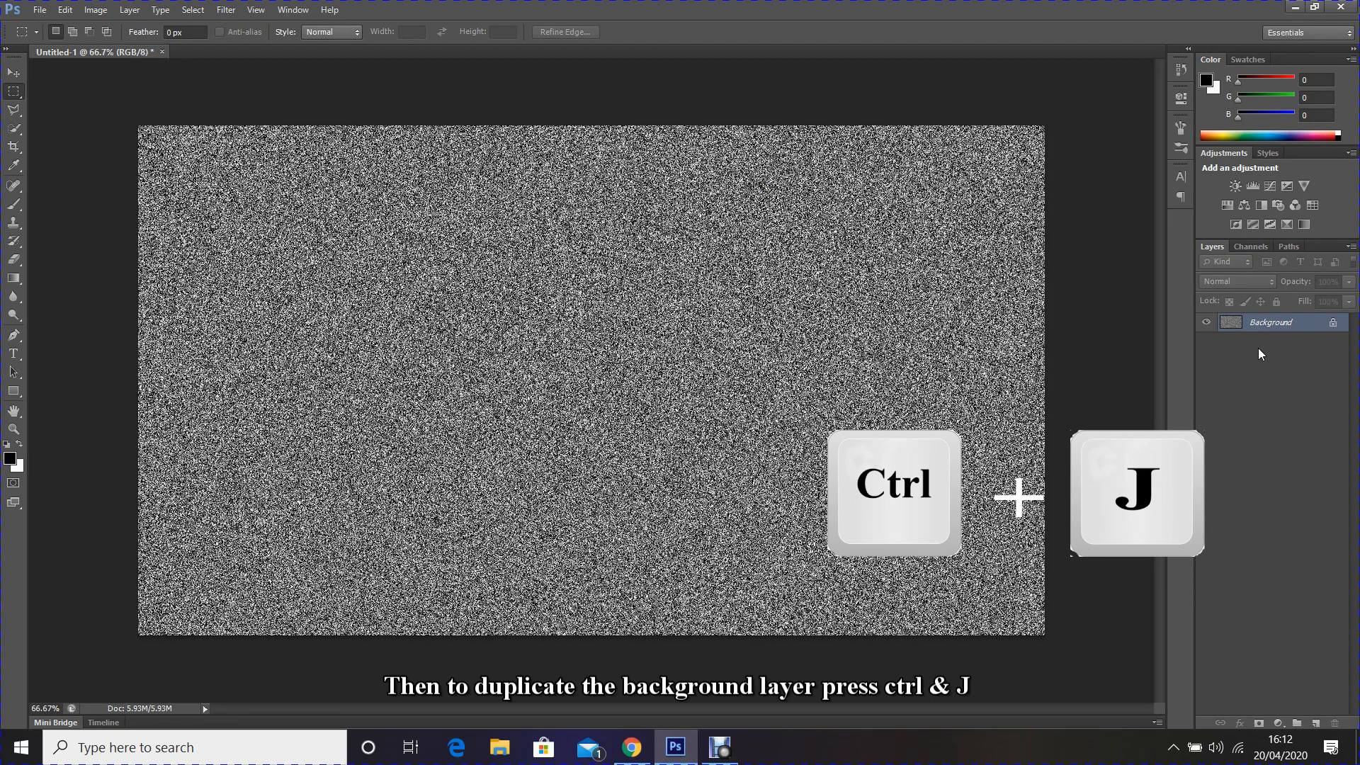
Duplicate the noisy Background layer and hide the duplicate
{"action": "key", "text": "ctrl+j"}
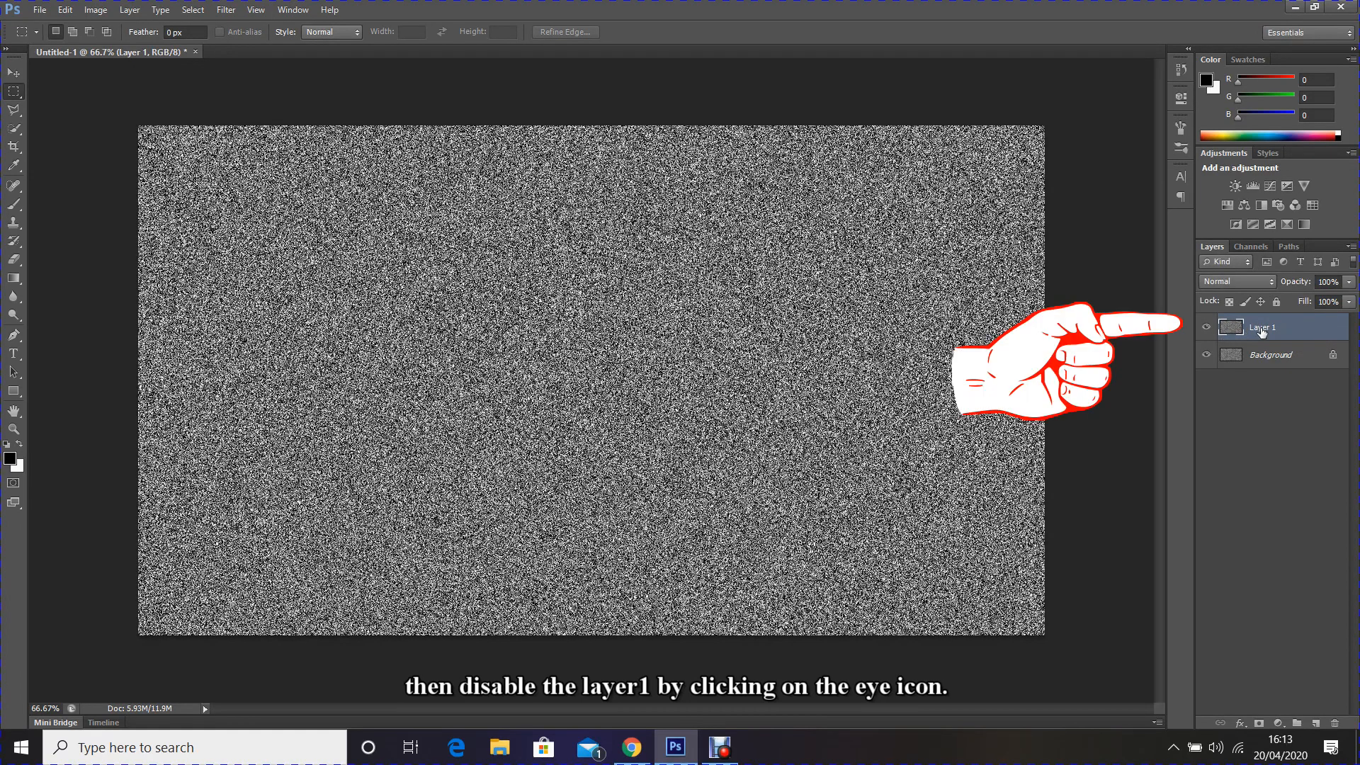
{"action": "left_click", "coordinate": [1207, 328]}
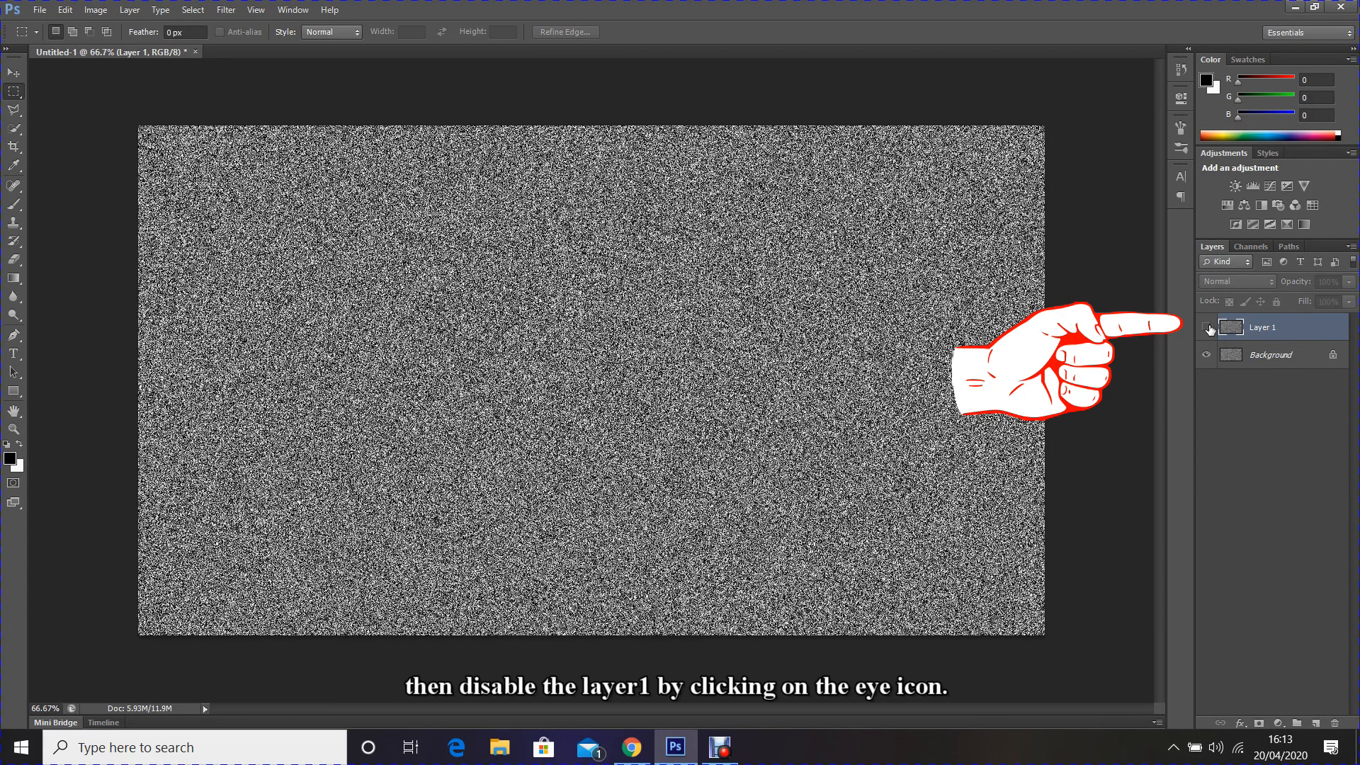
Apply a Gaussian Blur with a 0.5 pixel radius to the Background layer
{"action": "left_click", "coordinate": [1261, 358]}
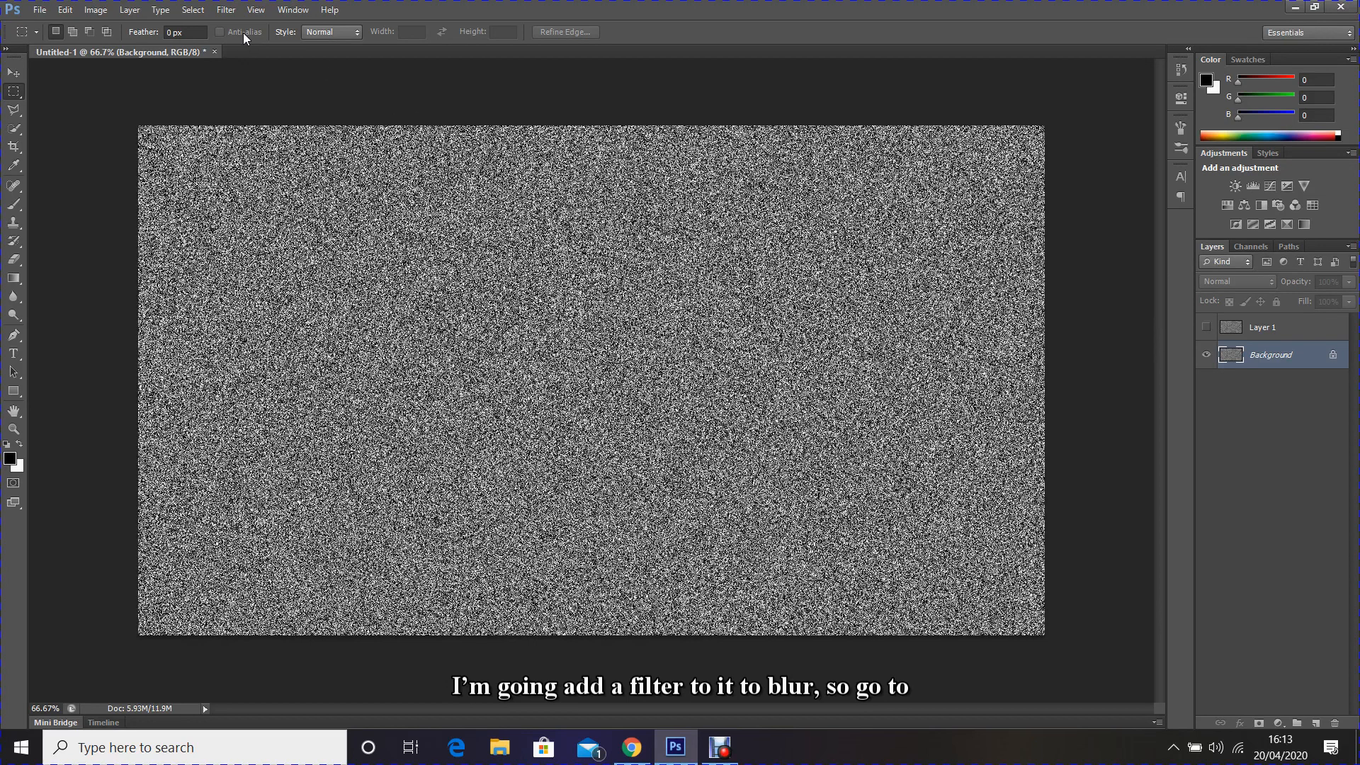
{"action": "left_click", "coordinate": [237, 10]}
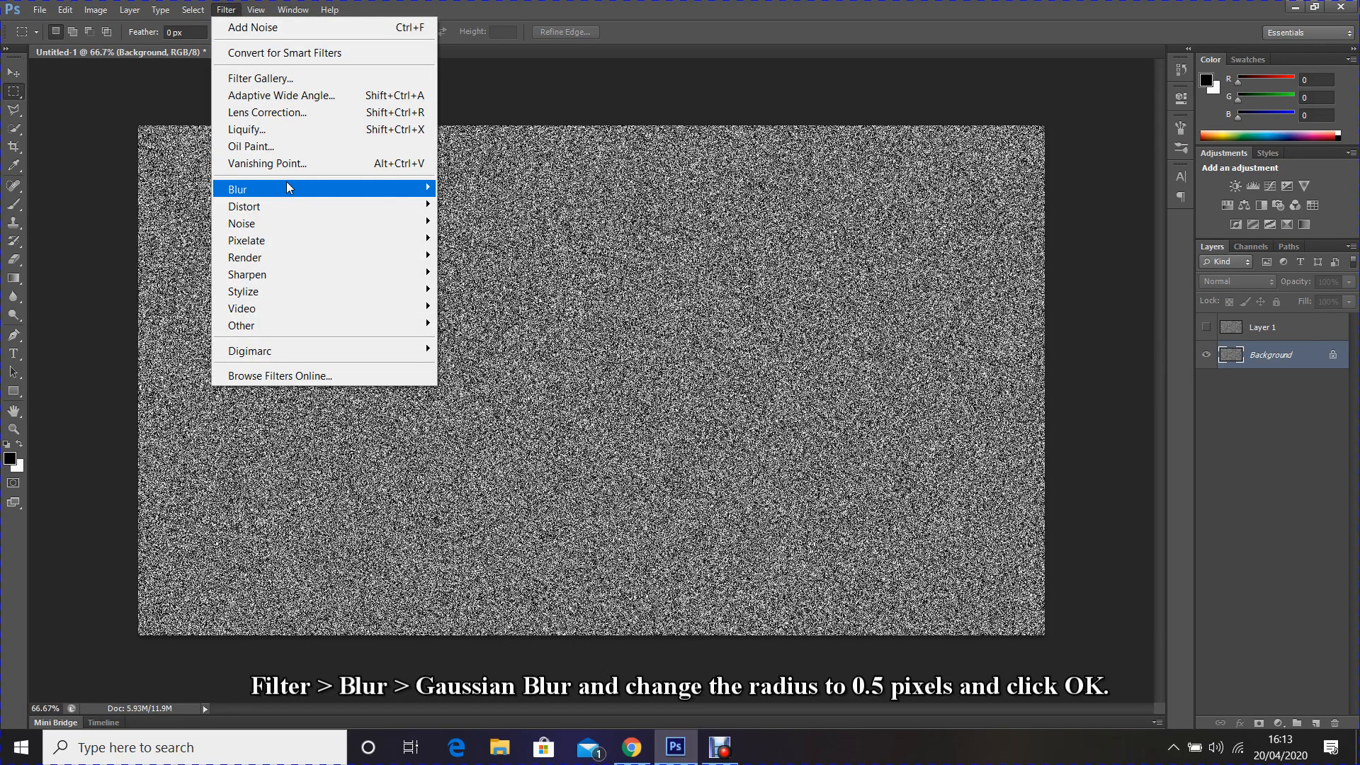
{"action": "mouse_move", "coordinate": [347, 187]}
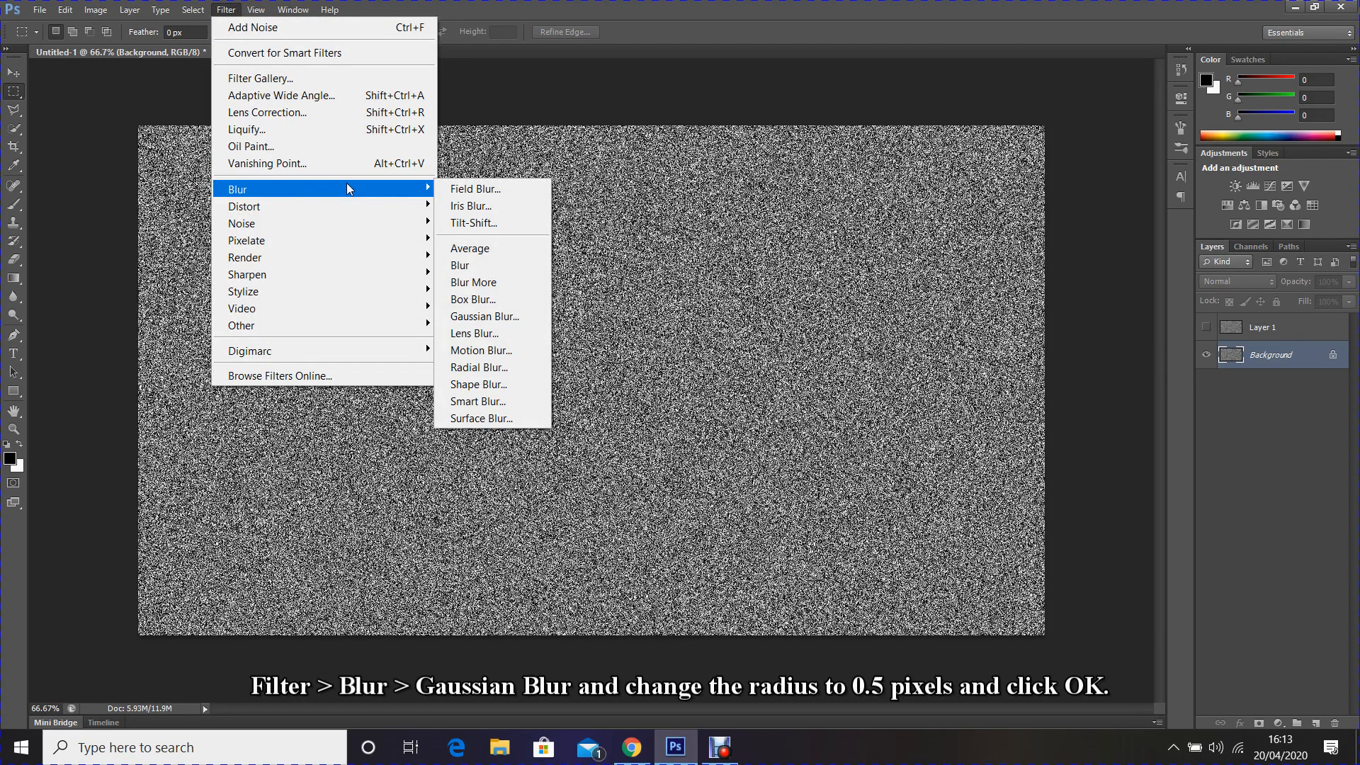
{"action": "left_click", "coordinate": [503, 319]}
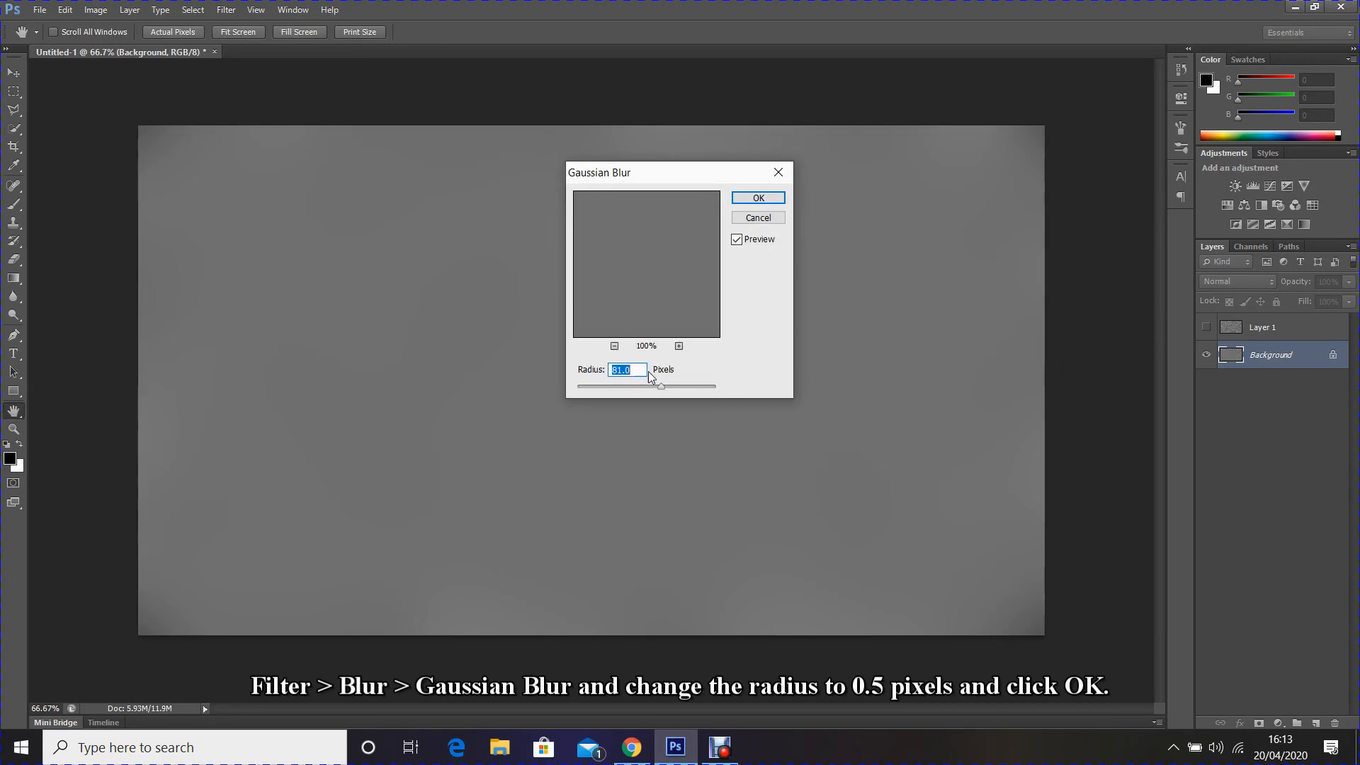
{"action": "type", "text": ".5"}
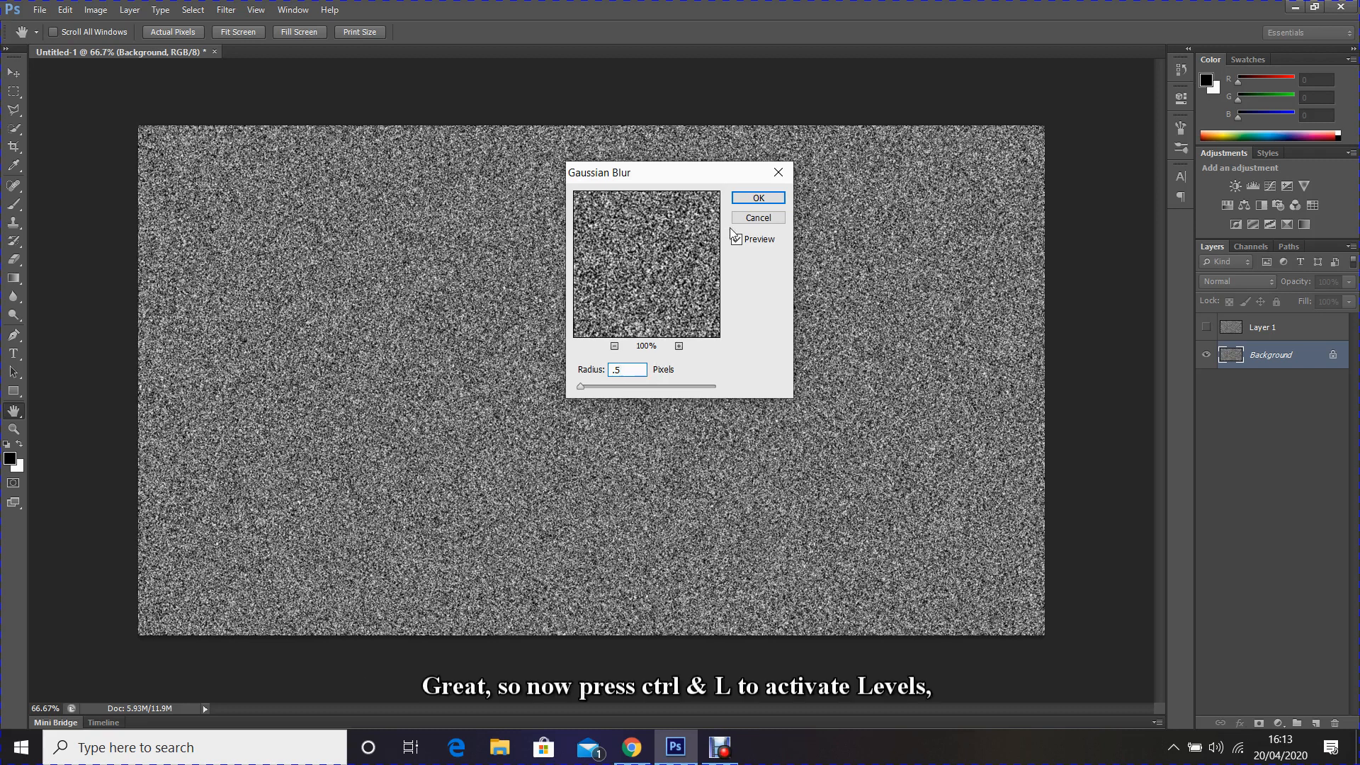
{"action": "left_click", "coordinate": [756, 198]}
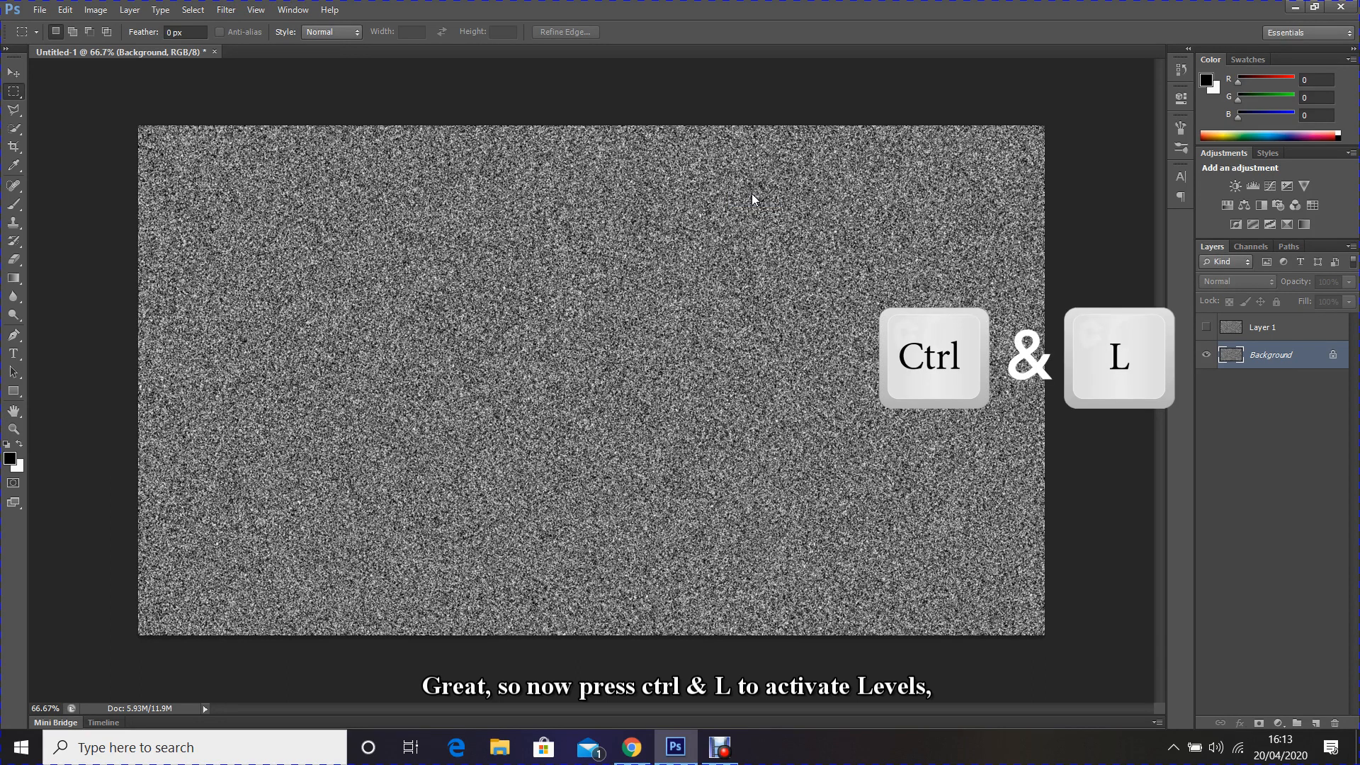
Adjust the Background's Levels, setting the black input level to 200 and the midtone level to 0.40
{"action": "key", "text": "ctrl+l"}
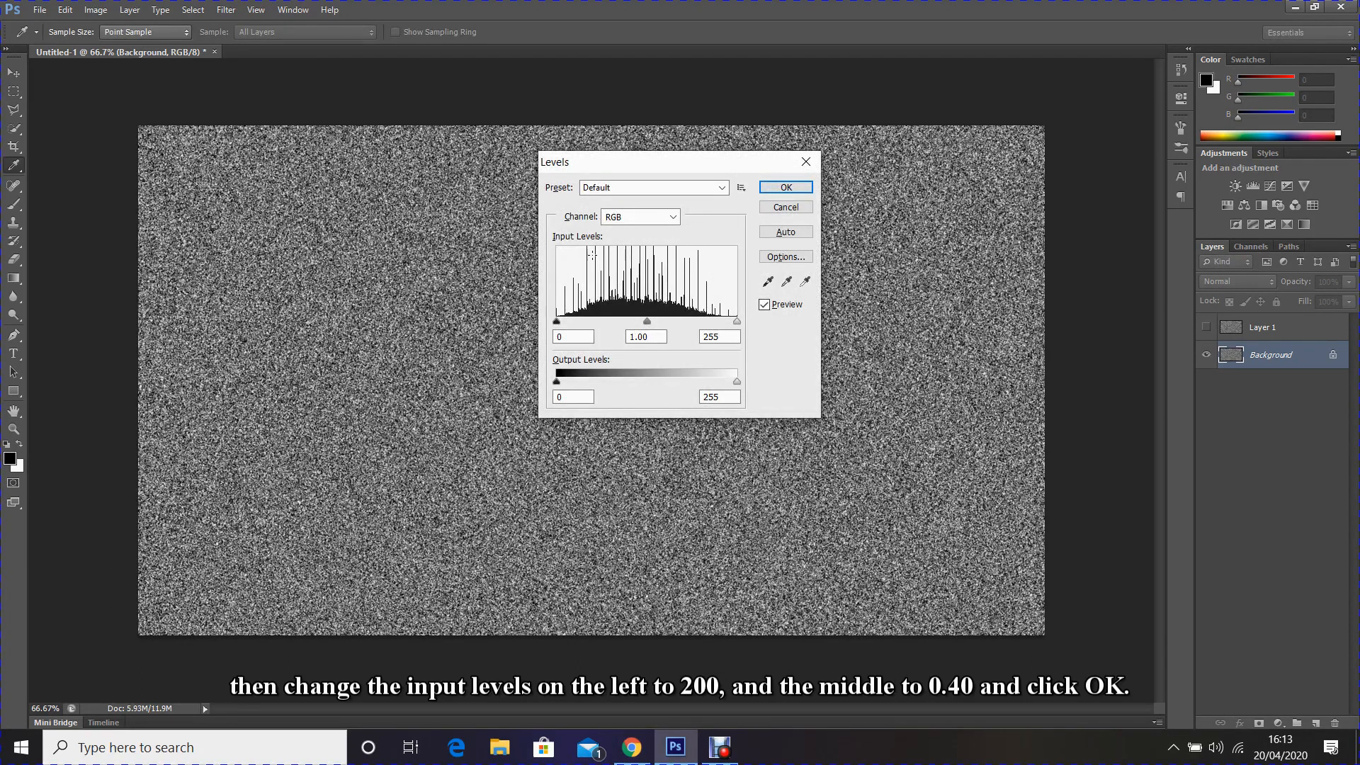
{"action": "double_click", "coordinate": [558, 336]}
{"action": "type", "text": "200"}
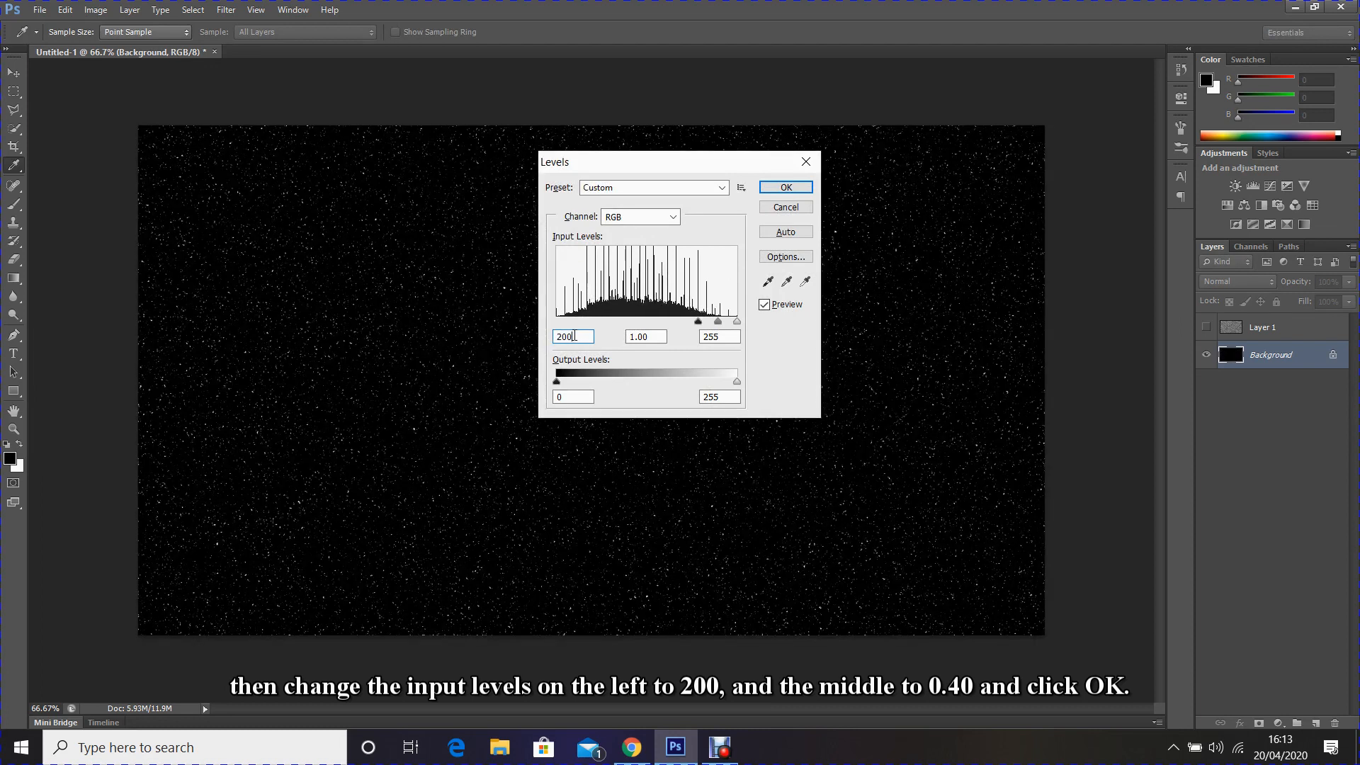
{"action": "key", "text": "Tab"}
{"action": "type", "text": ".40"}
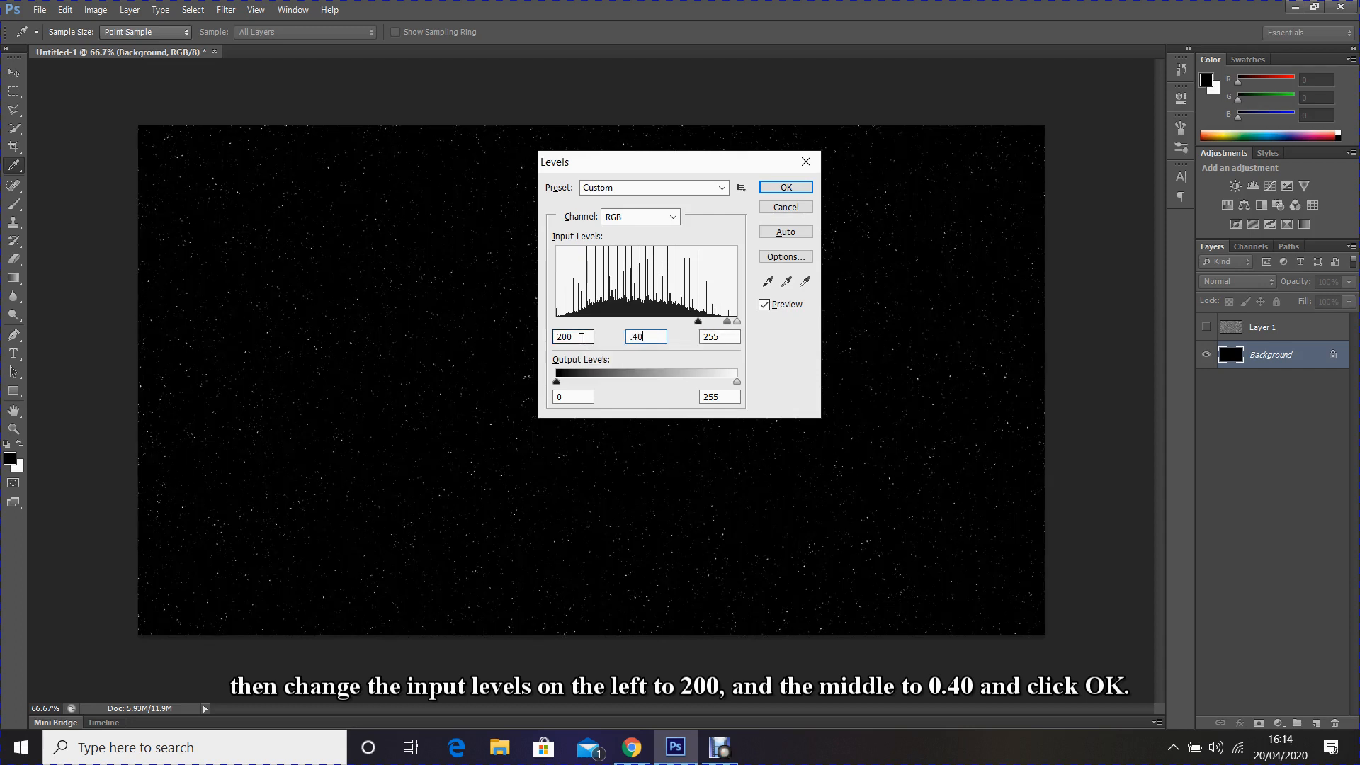
{"action": "left_click", "coordinate": [770, 189]}
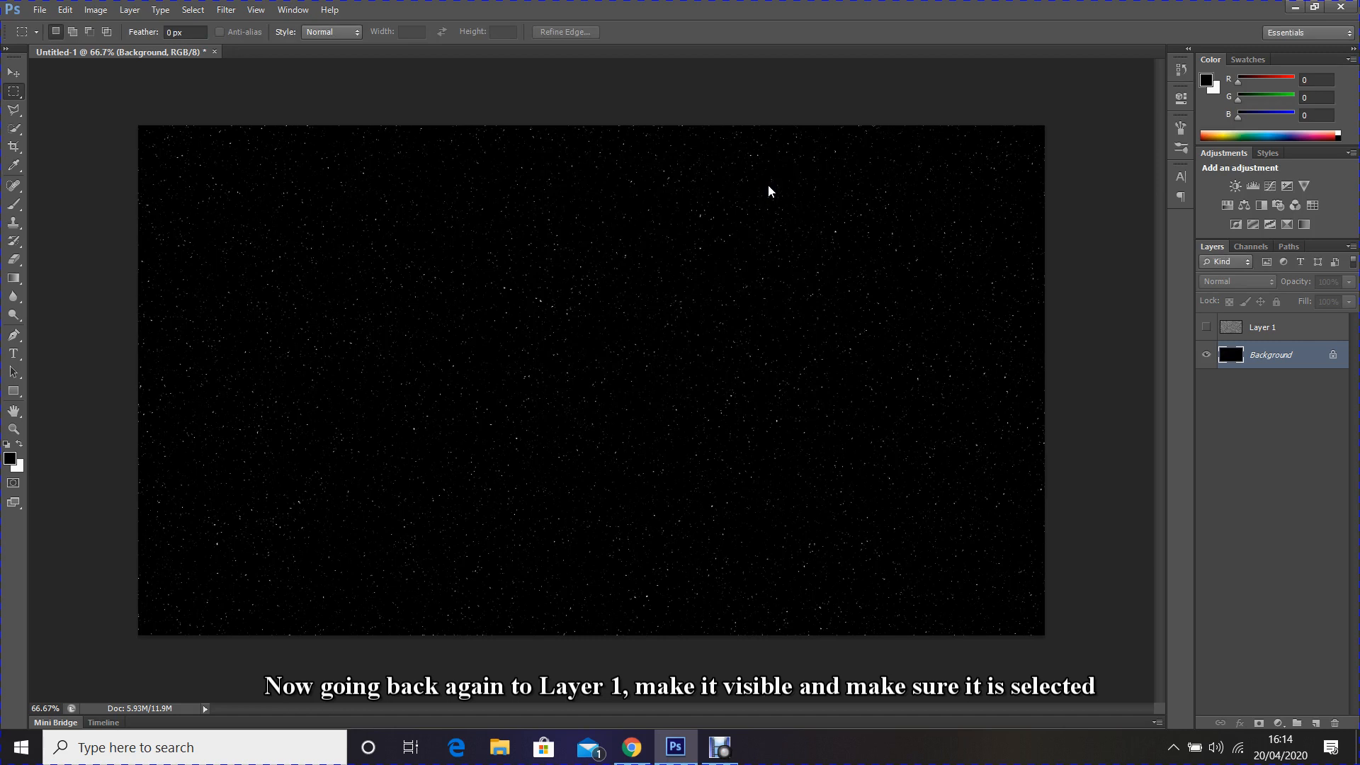
Make Layer 1 visible and apply a Gaussian Blur with a 2 pixel radius to it
{"action": "left_click", "coordinate": [1262, 331]}
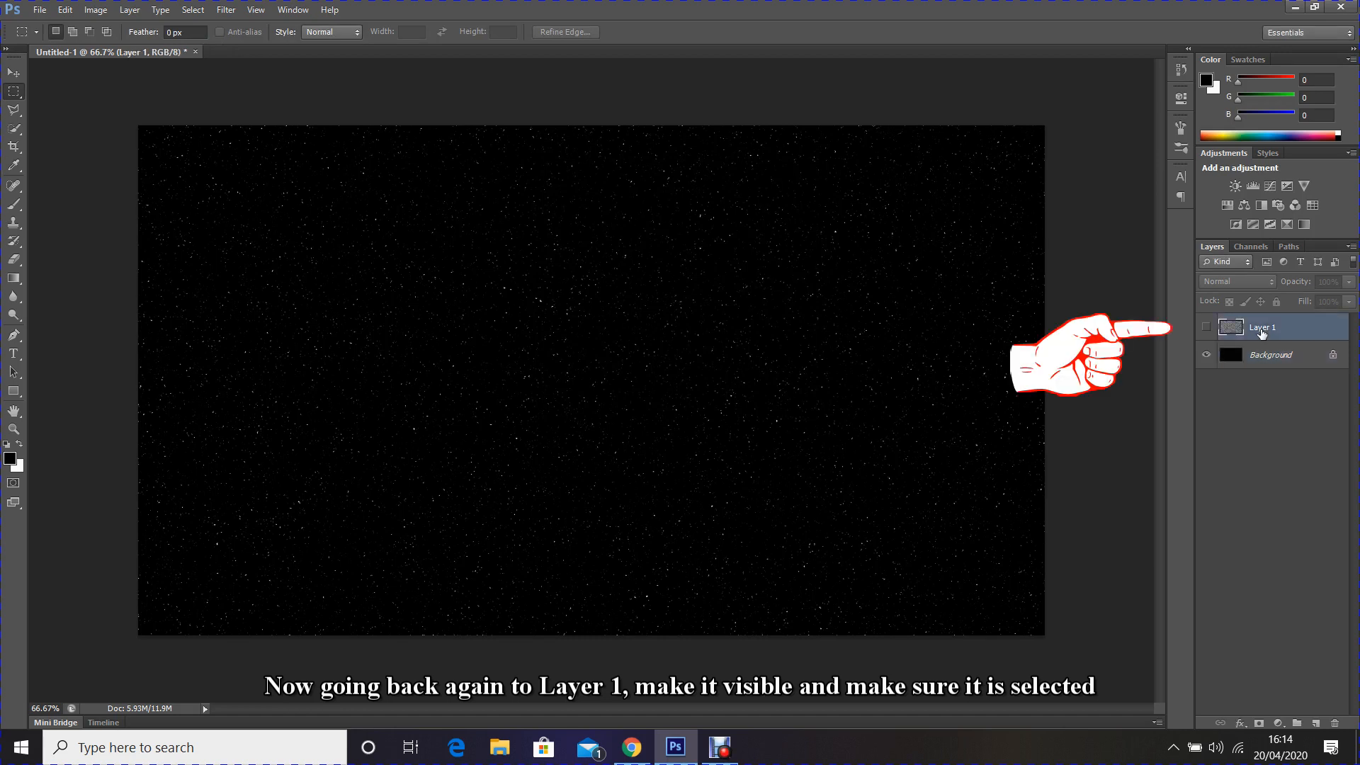
{"action": "left_click", "coordinate": [1207, 327]}
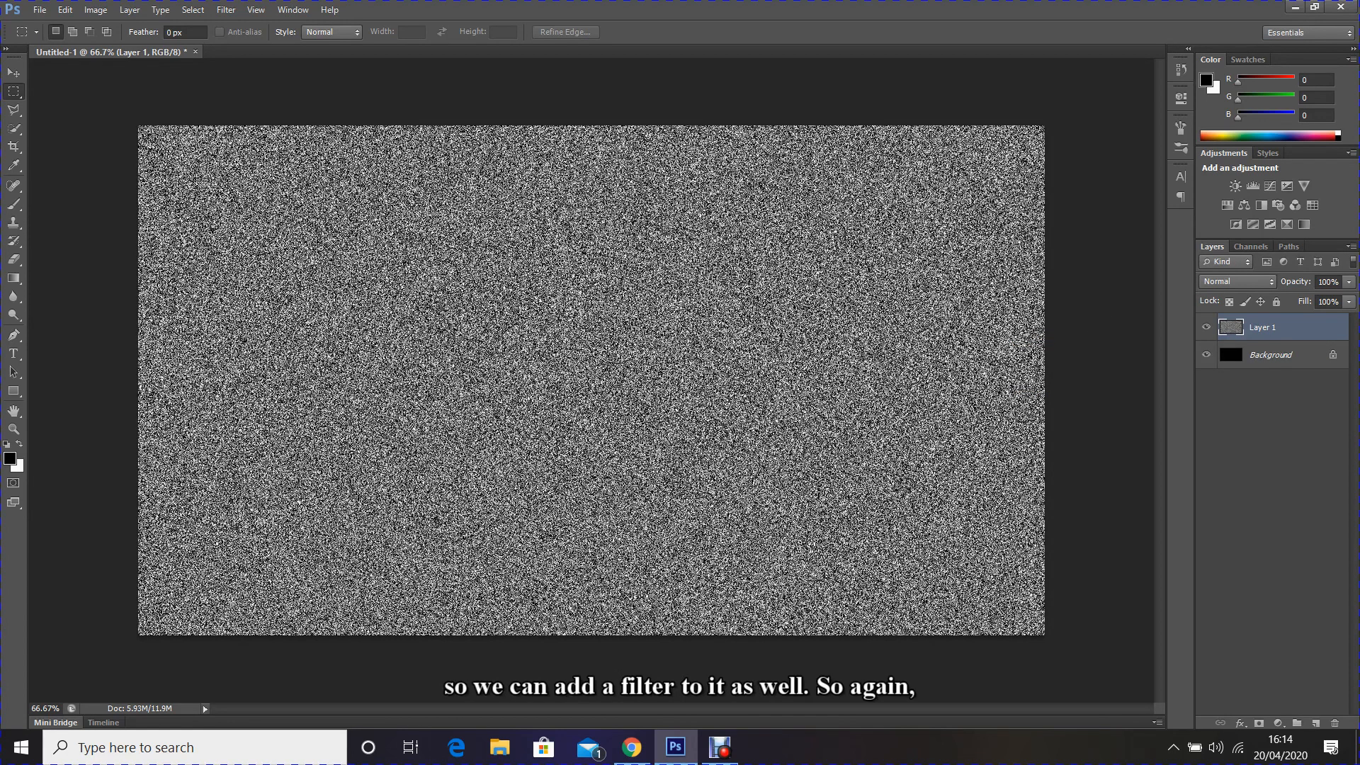
{"action": "left_click", "coordinate": [226, 10]}
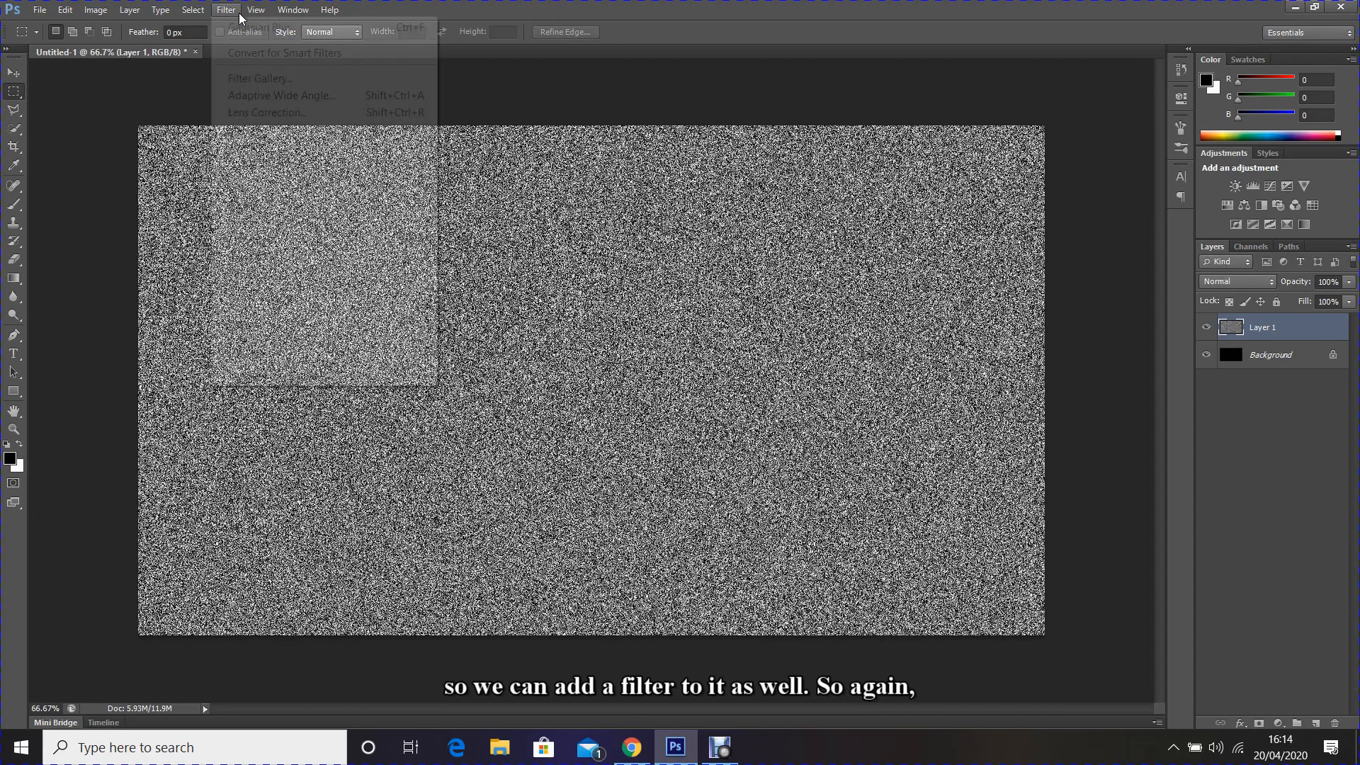
{"action": "mouse_move", "coordinate": [307, 193]}
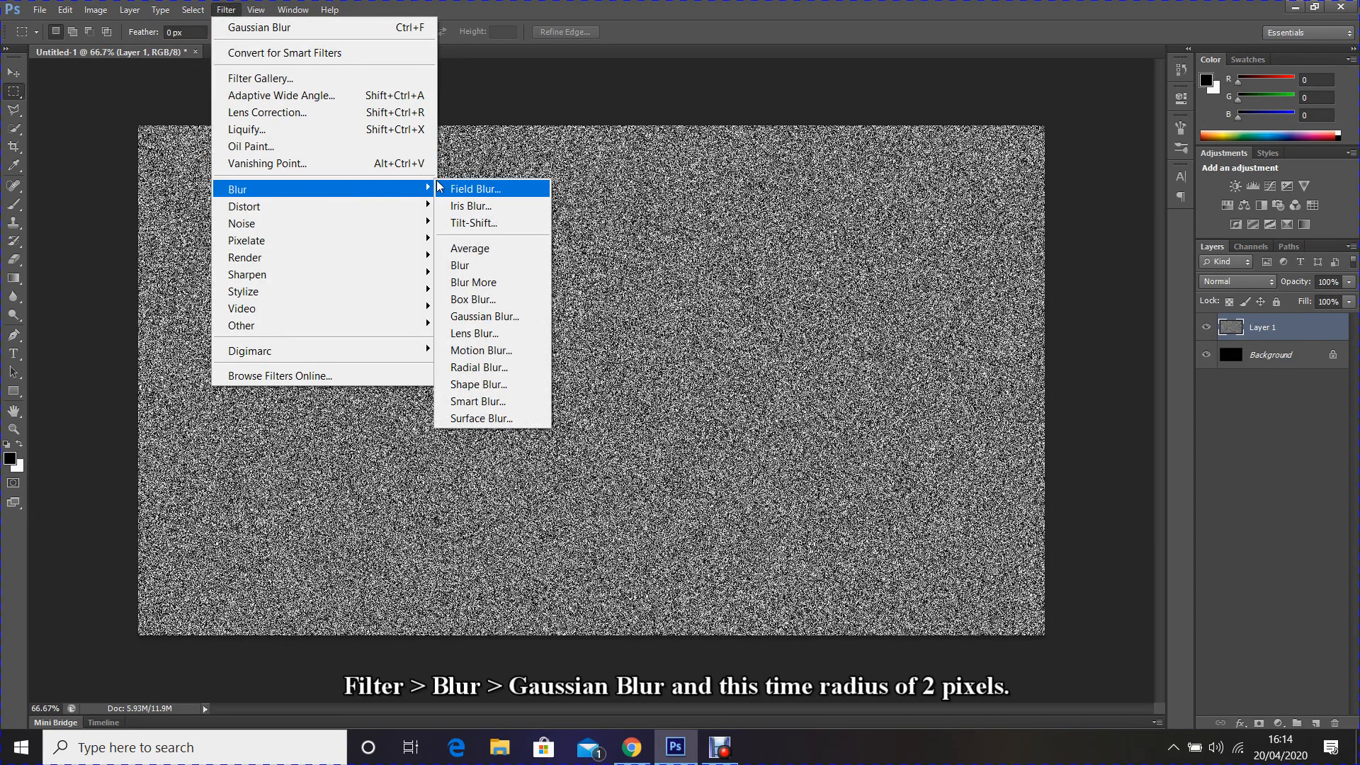
{"action": "left_click", "coordinate": [488, 316]}
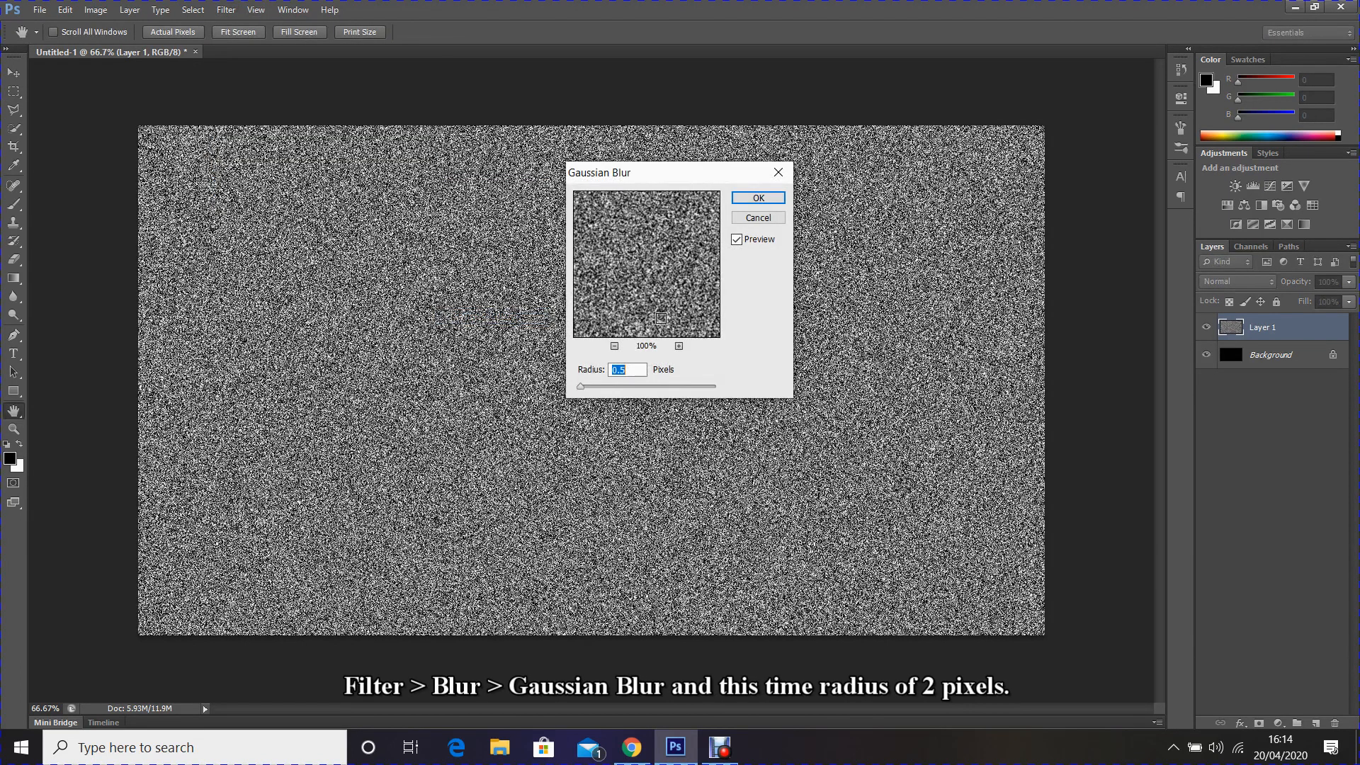
{"action": "type", "text": "2"}
{"action": "key", "text": "Return"}
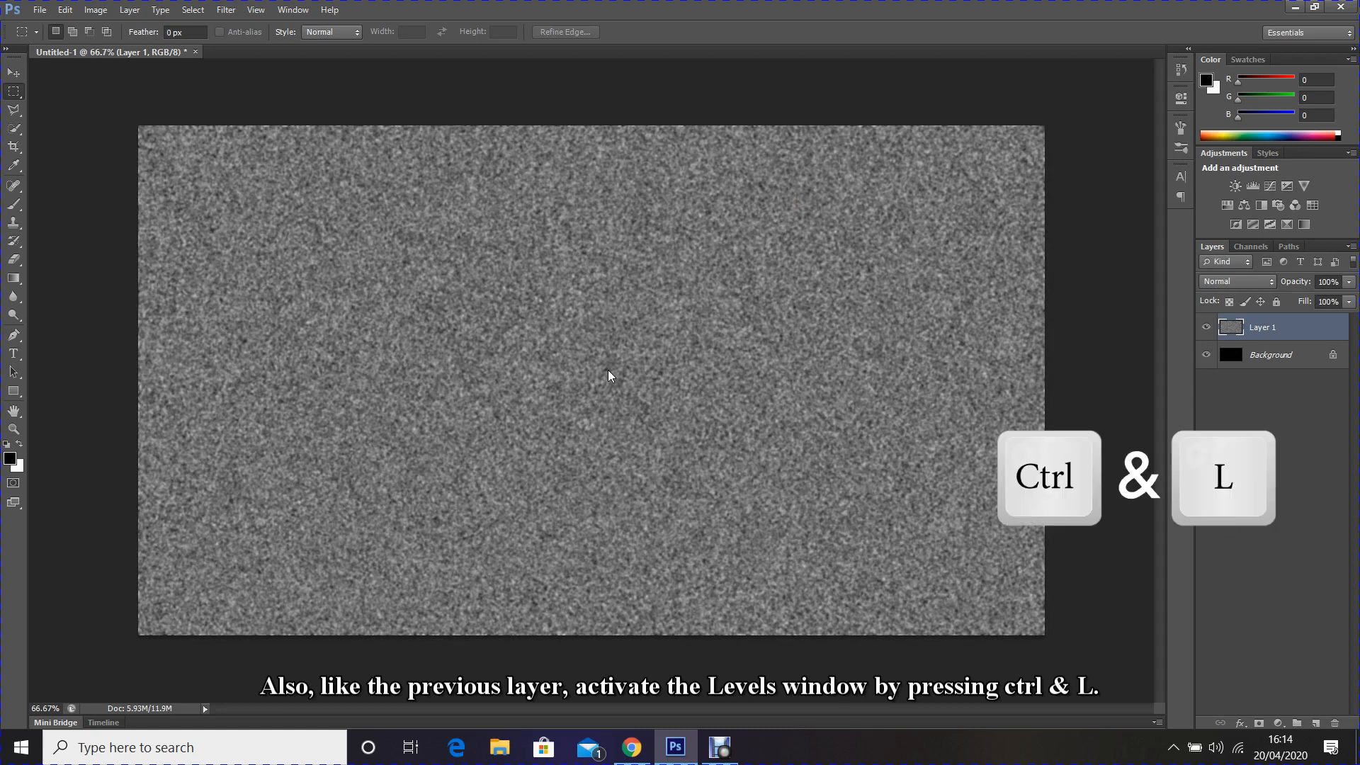
Adjust Layer 1's Levels, setting the black input level to 170 and the white input level to 172
{"action": "key", "text": "ctrl+l"}
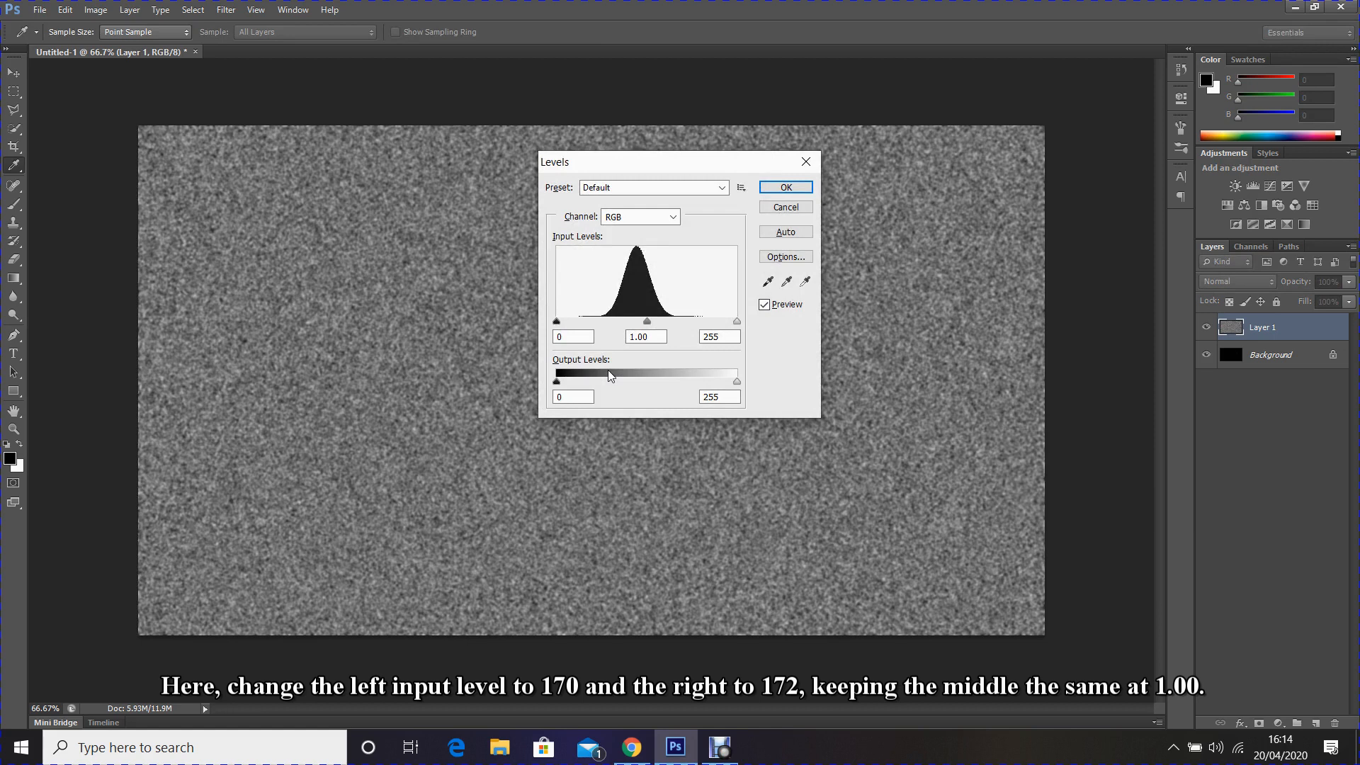
{"action": "double_click", "coordinate": [571, 336]}
{"action": "type", "text": "170"}
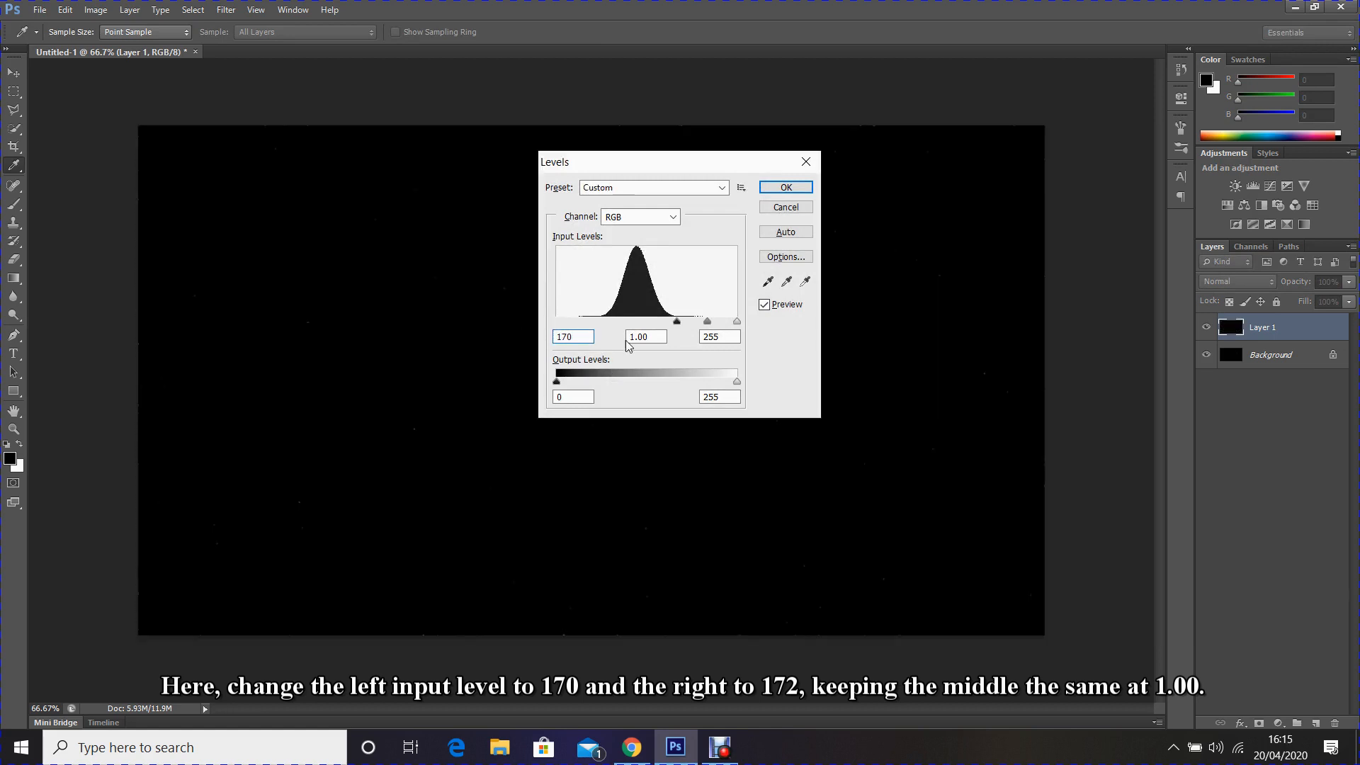
{"action": "double_click", "coordinate": [715, 332]}
{"action": "type", "text": "172"}
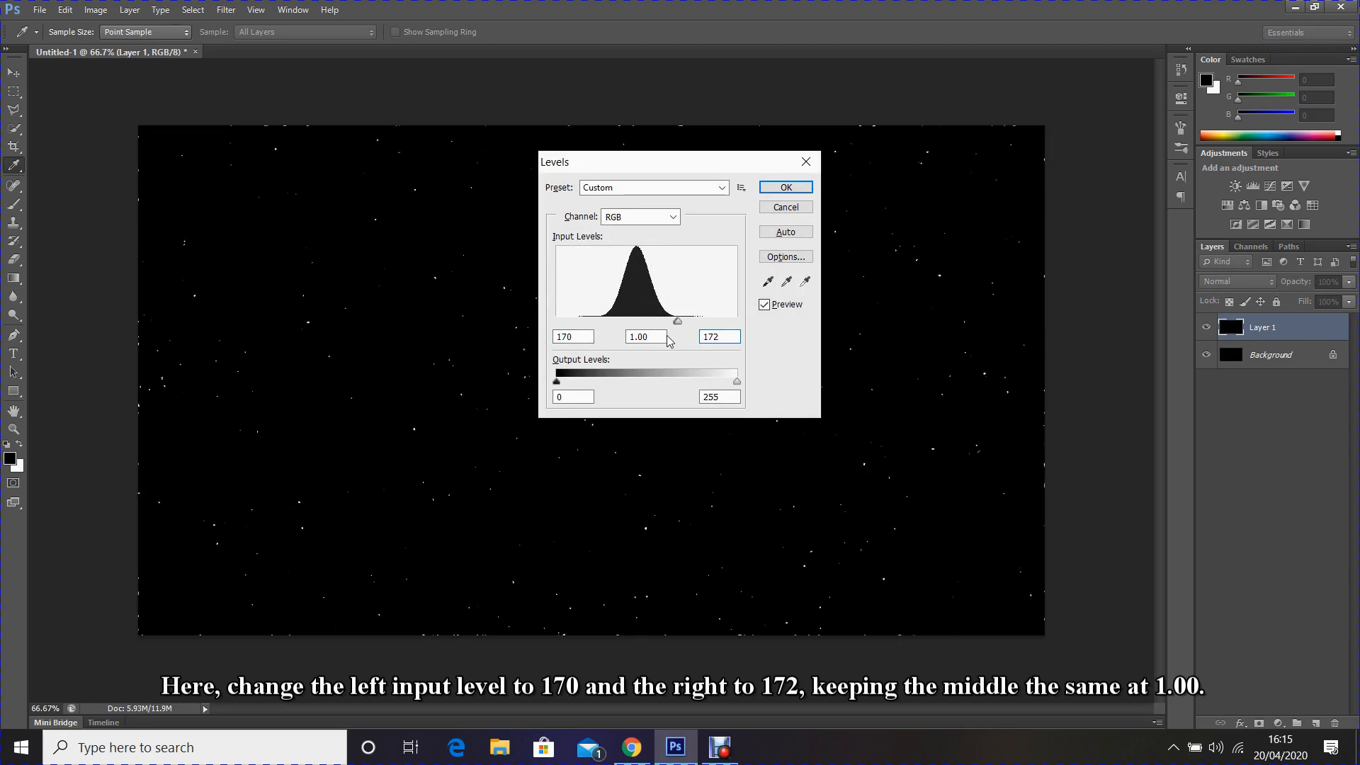
{"action": "left_click", "coordinate": [778, 189]}
{"action": "key", "text": "m"}
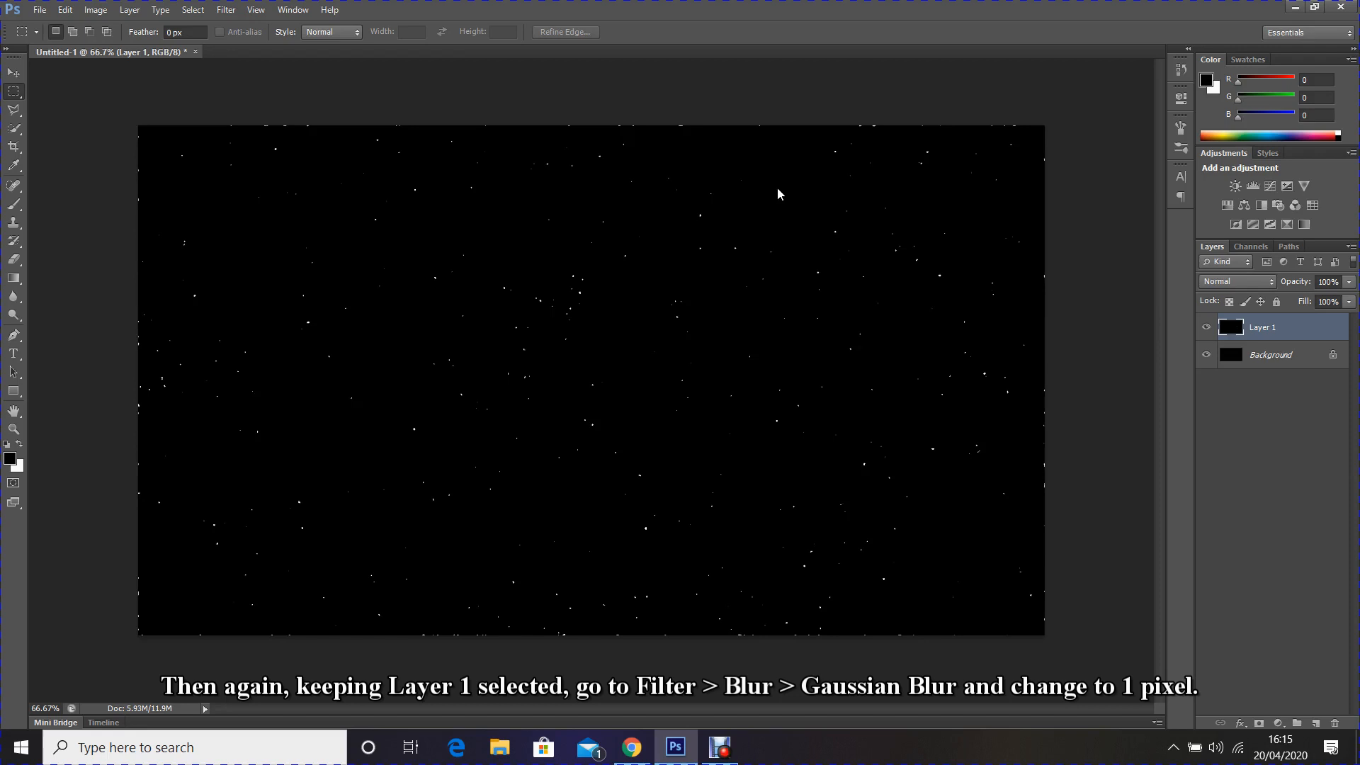
Apply a Gaussian Blur with a 1 pixel radius to Layer 1
{"action": "left_click", "coordinate": [225, 10]}
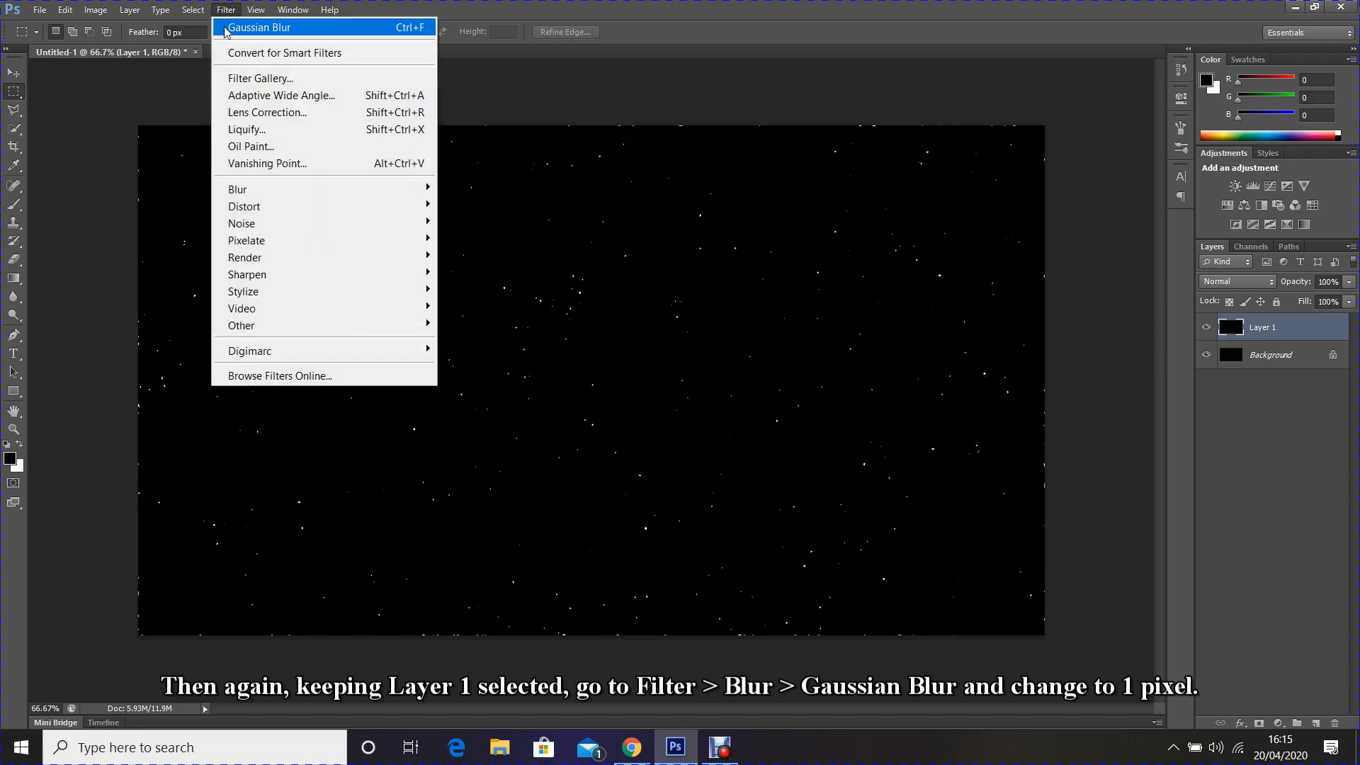
{"action": "mouse_move", "coordinate": [307, 190]}
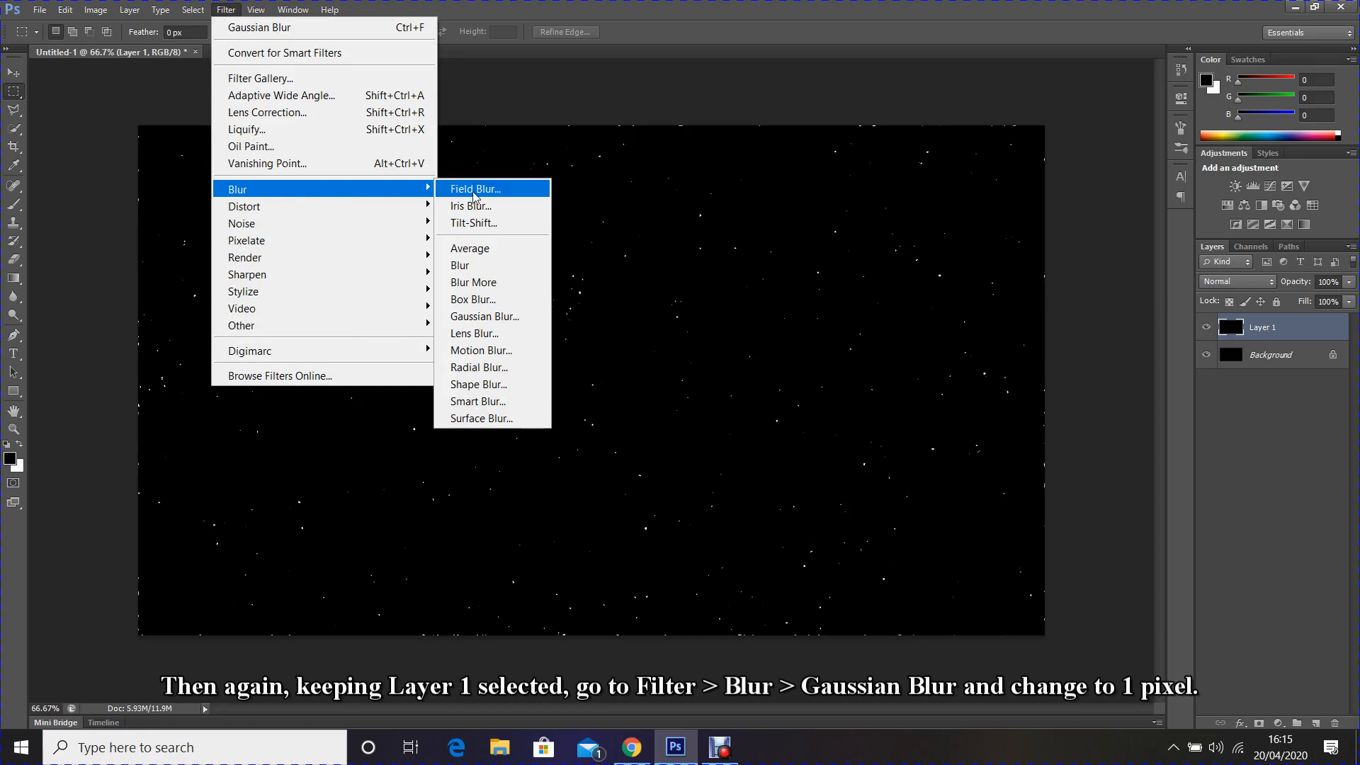
{"action": "left_click", "coordinate": [500, 326]}
{"action": "type", "text": "1"}
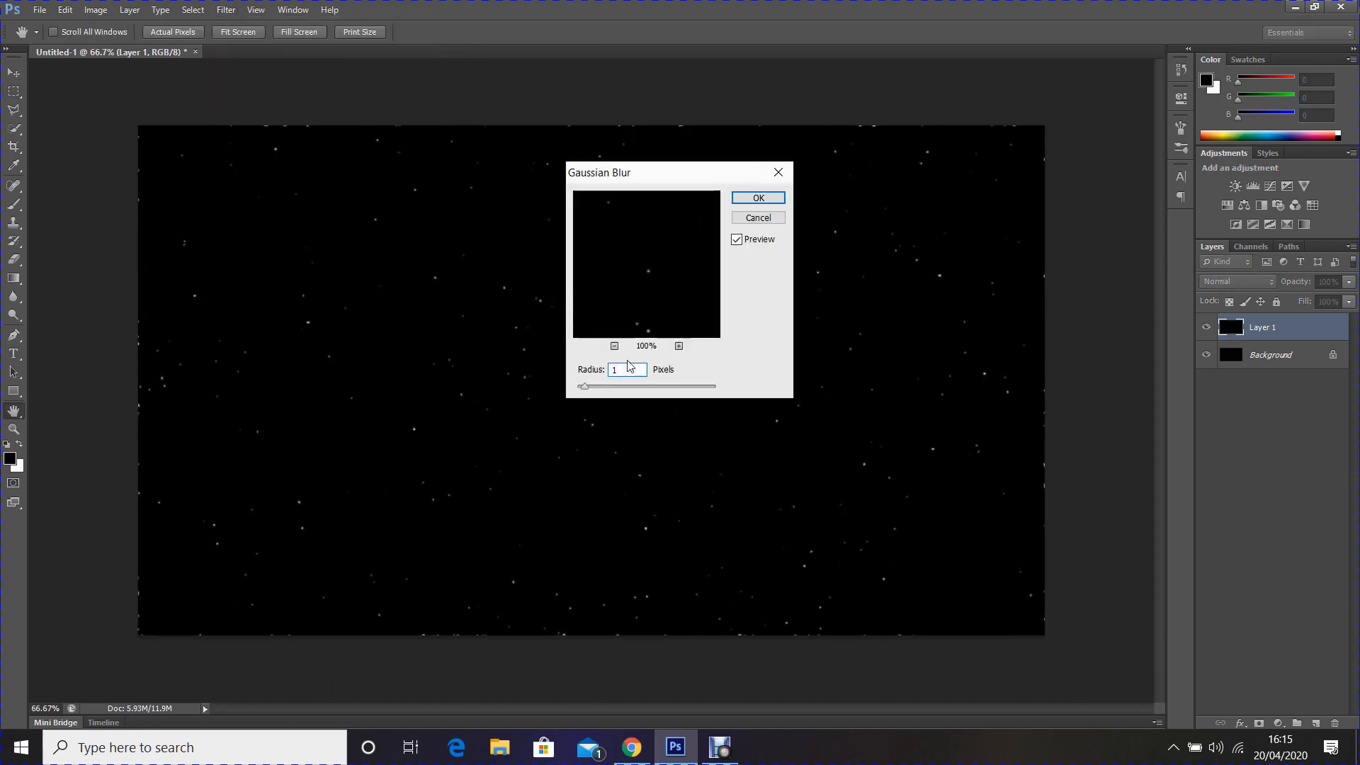
{"action": "key", "text": "Return"}
{"action": "key", "text": "m"}
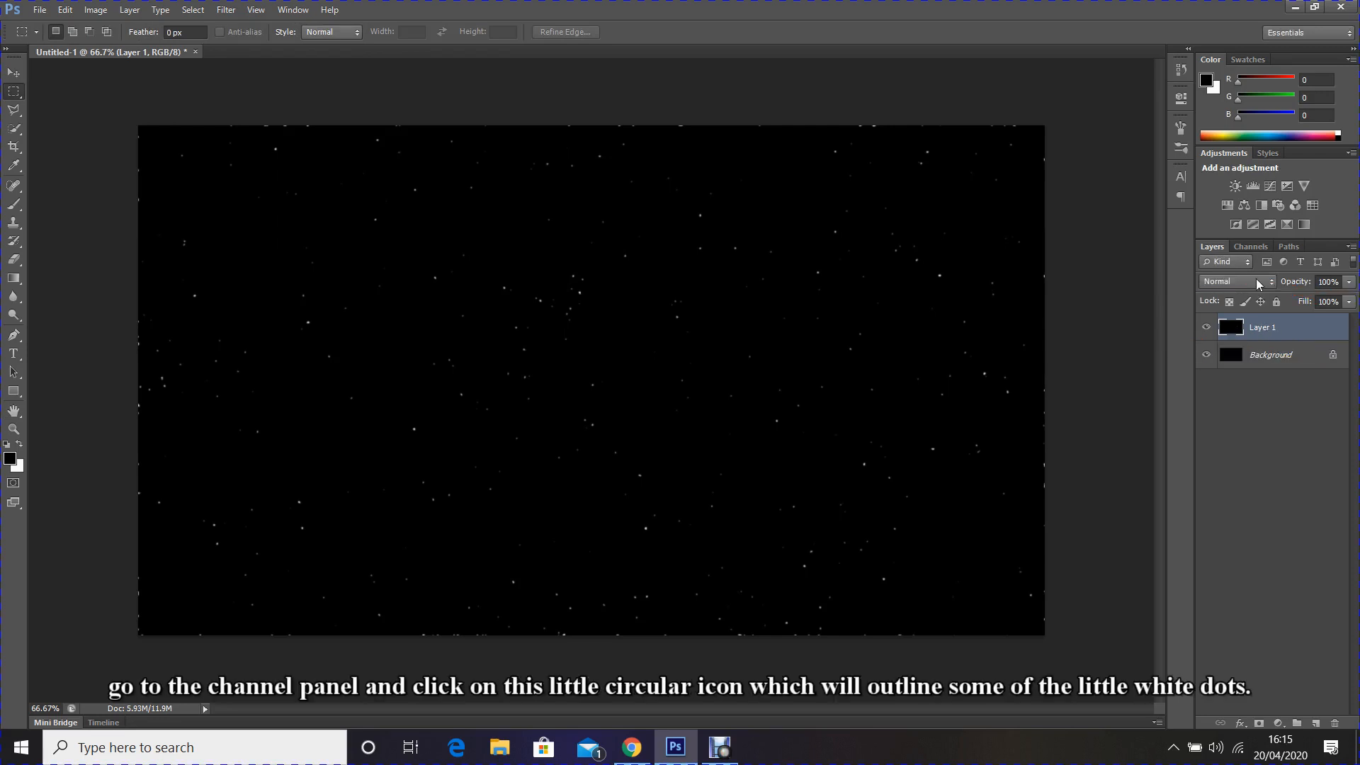
Load the RGB channel as a selection and delete Layer 1
{"action": "left_click", "coordinate": [1254, 248]}
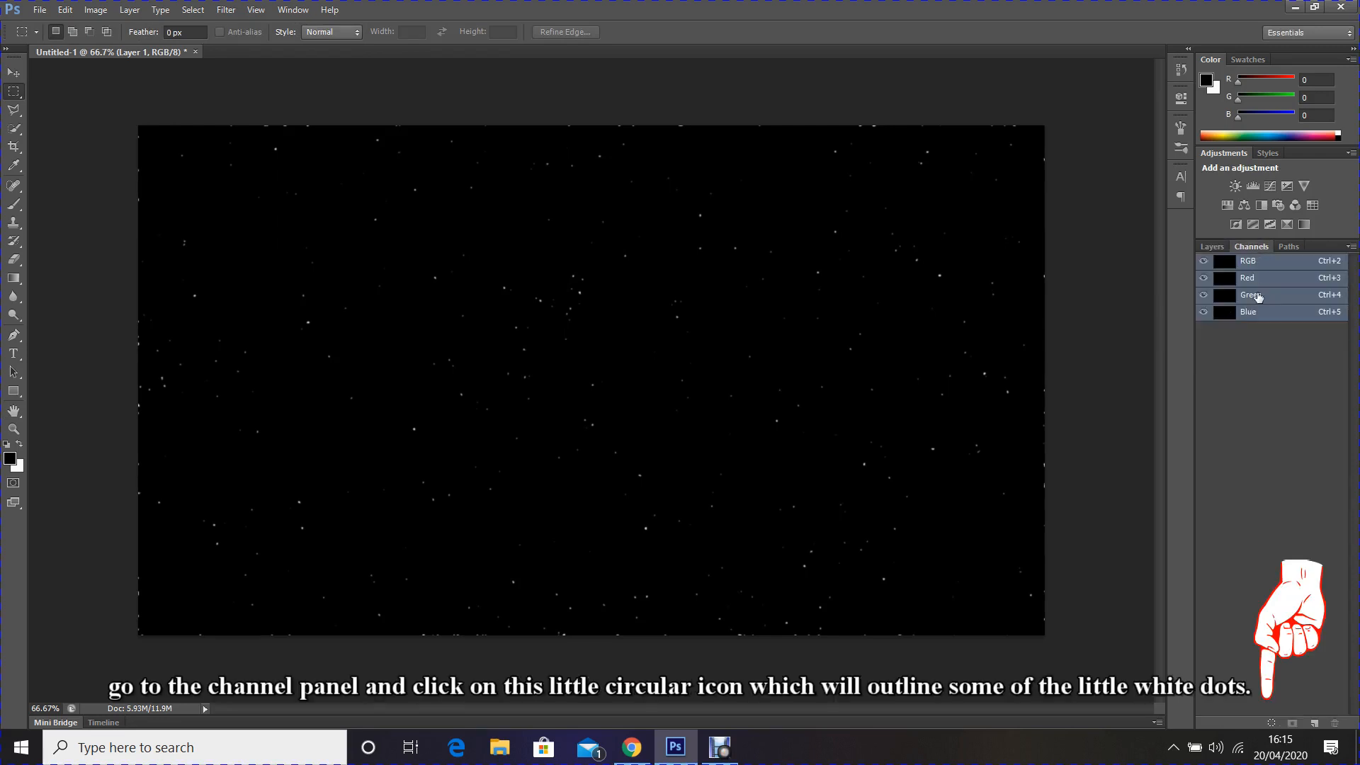
{"action": "left_click", "coordinate": [1269, 724]}
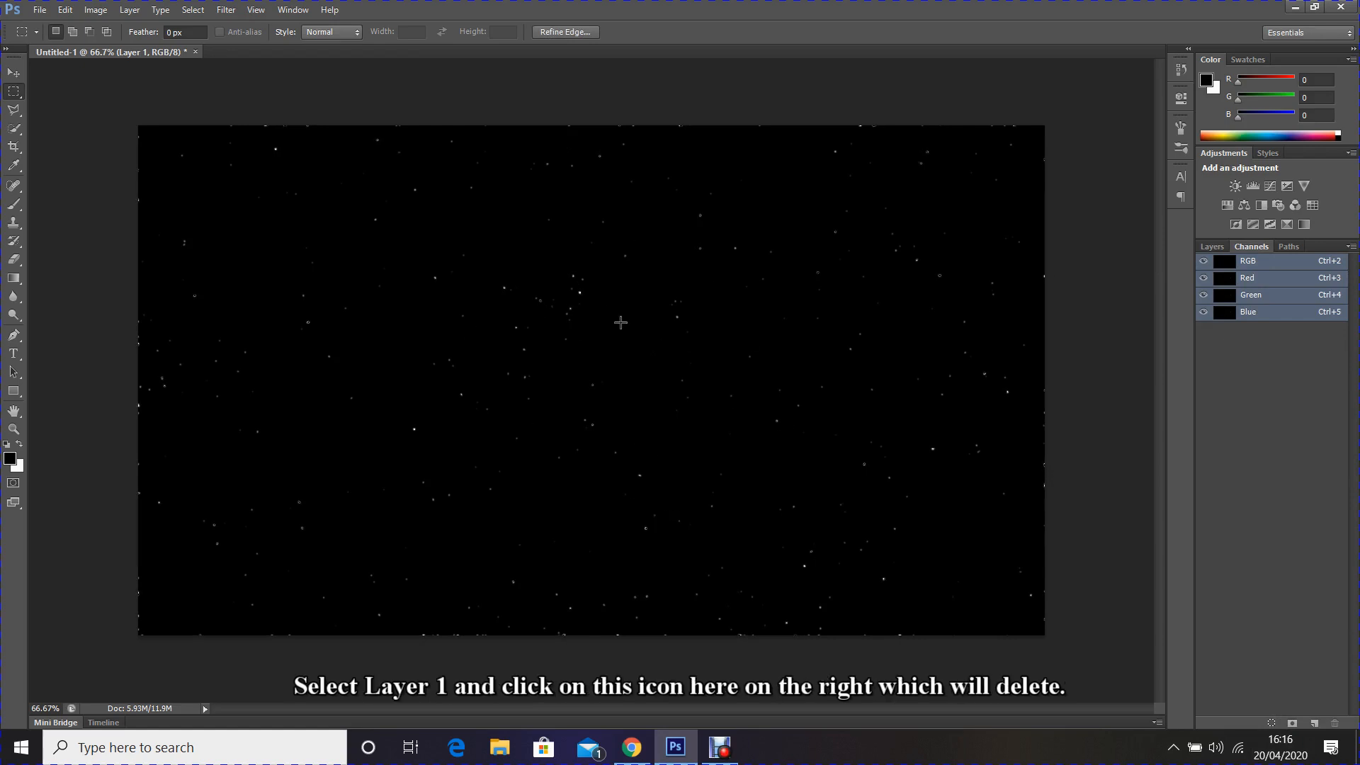
{"action": "left_click", "coordinate": [1212, 246]}
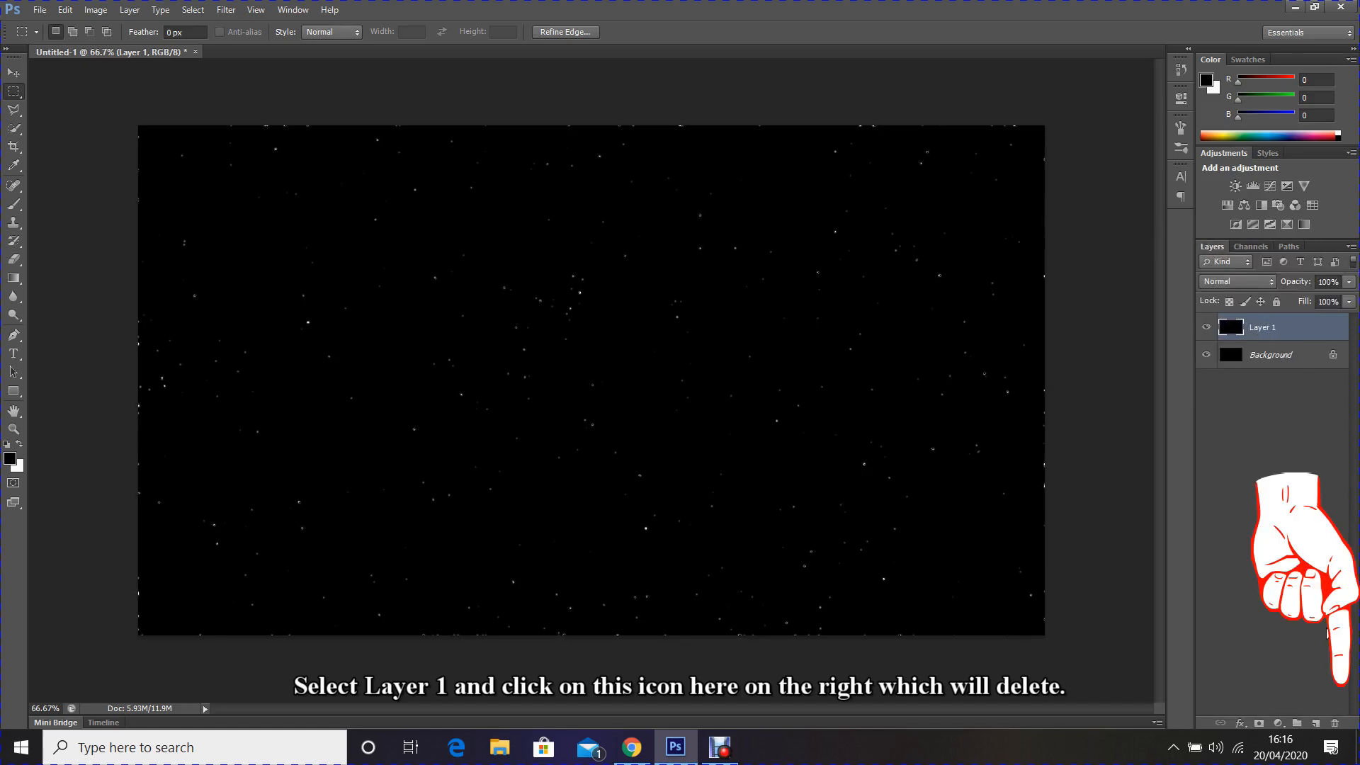
{"action": "left_click", "coordinate": [1334, 724]}
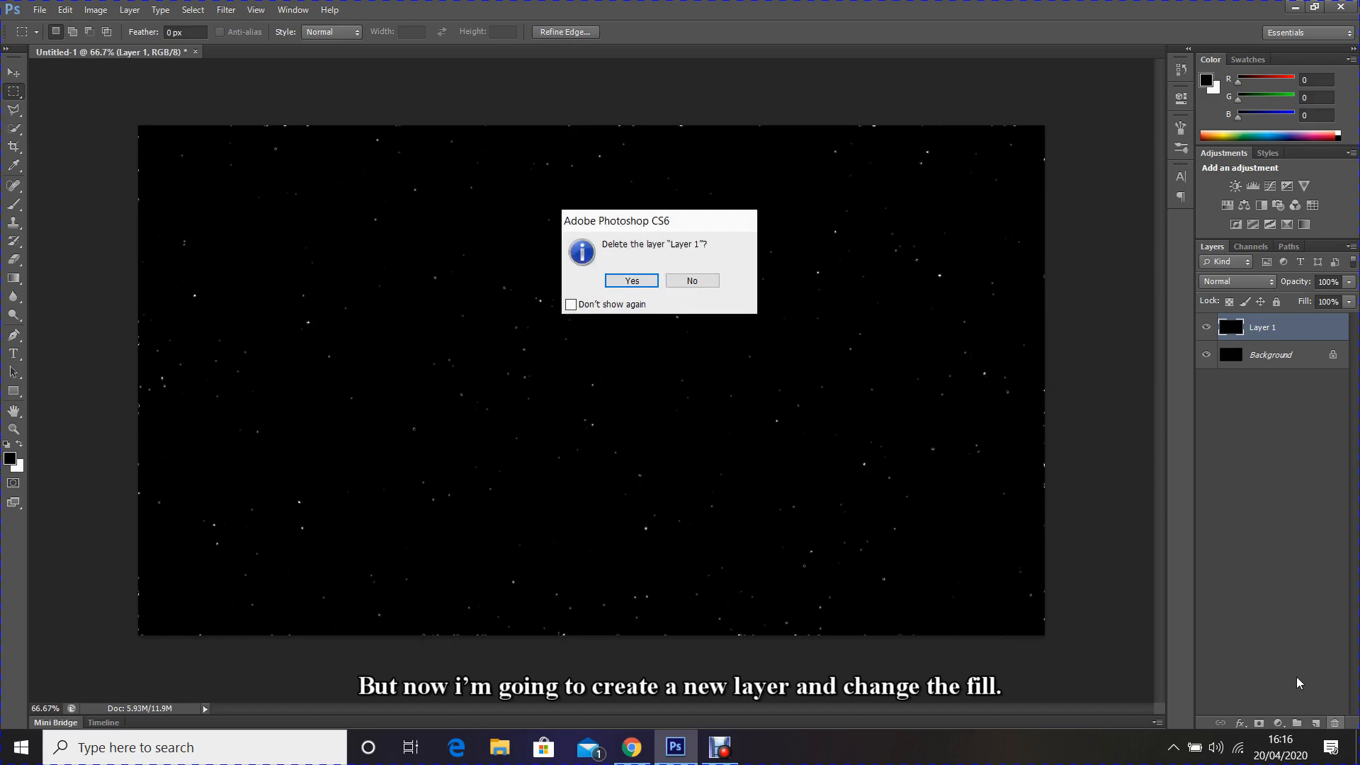
{"action": "left_click", "coordinate": [644, 283]}
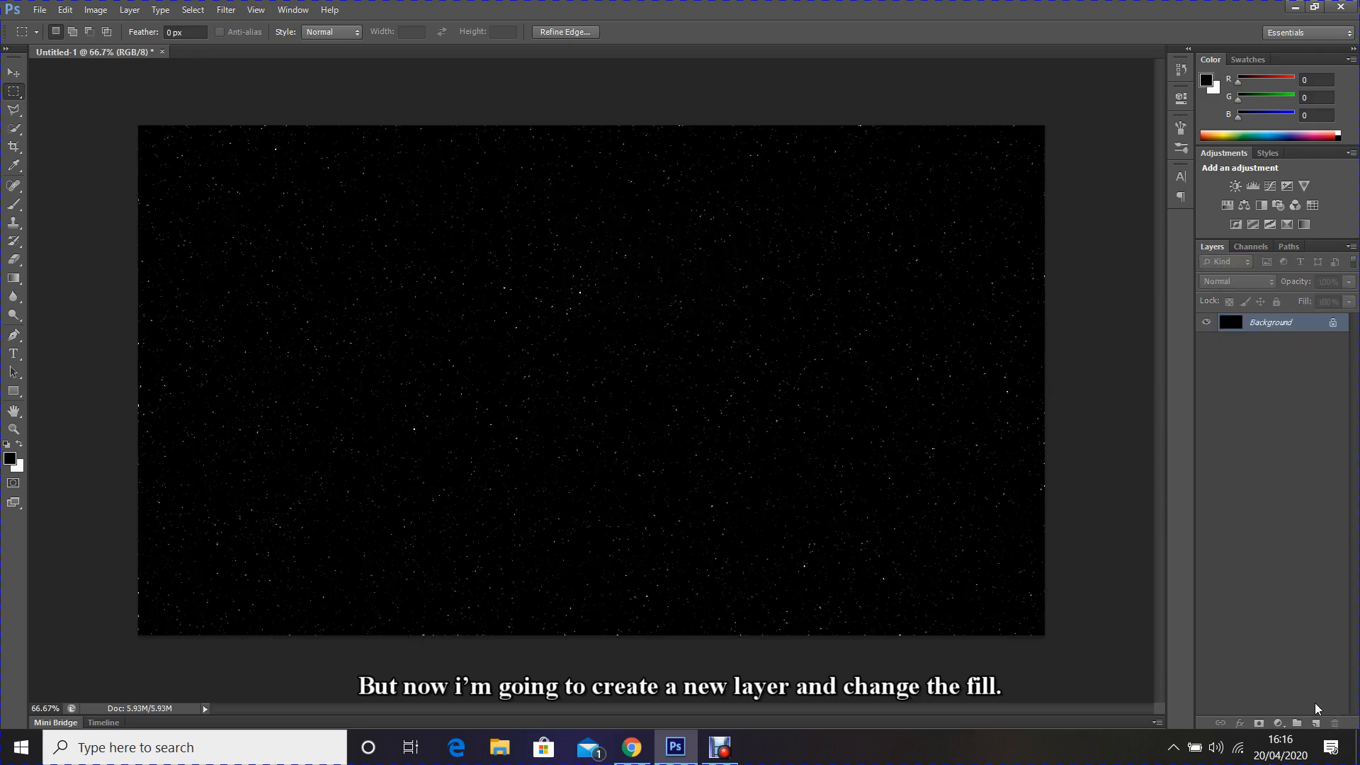
Fill the star selection with white on a new layer above the Background, and deselect
{"action": "left_click", "coordinate": [1318, 723]}
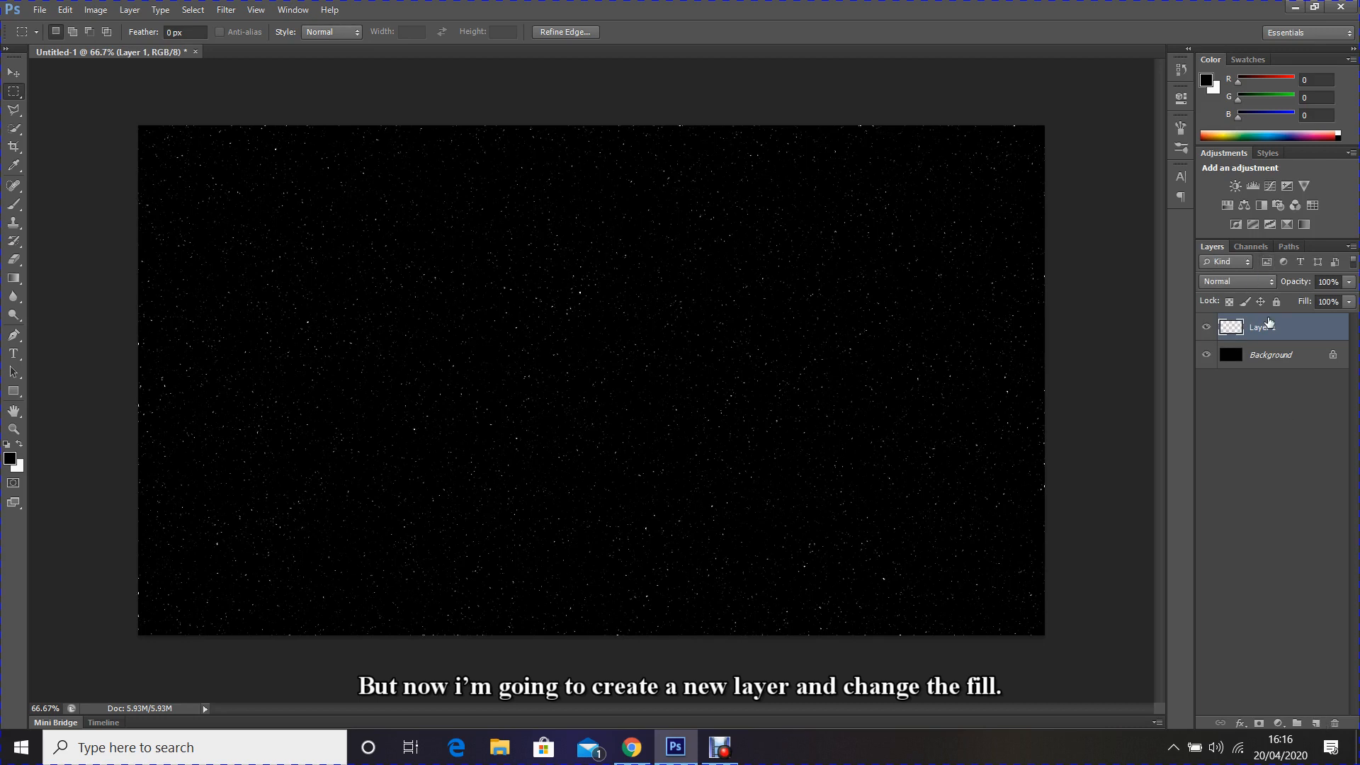
{"action": "left_click", "coordinate": [65, 10]}
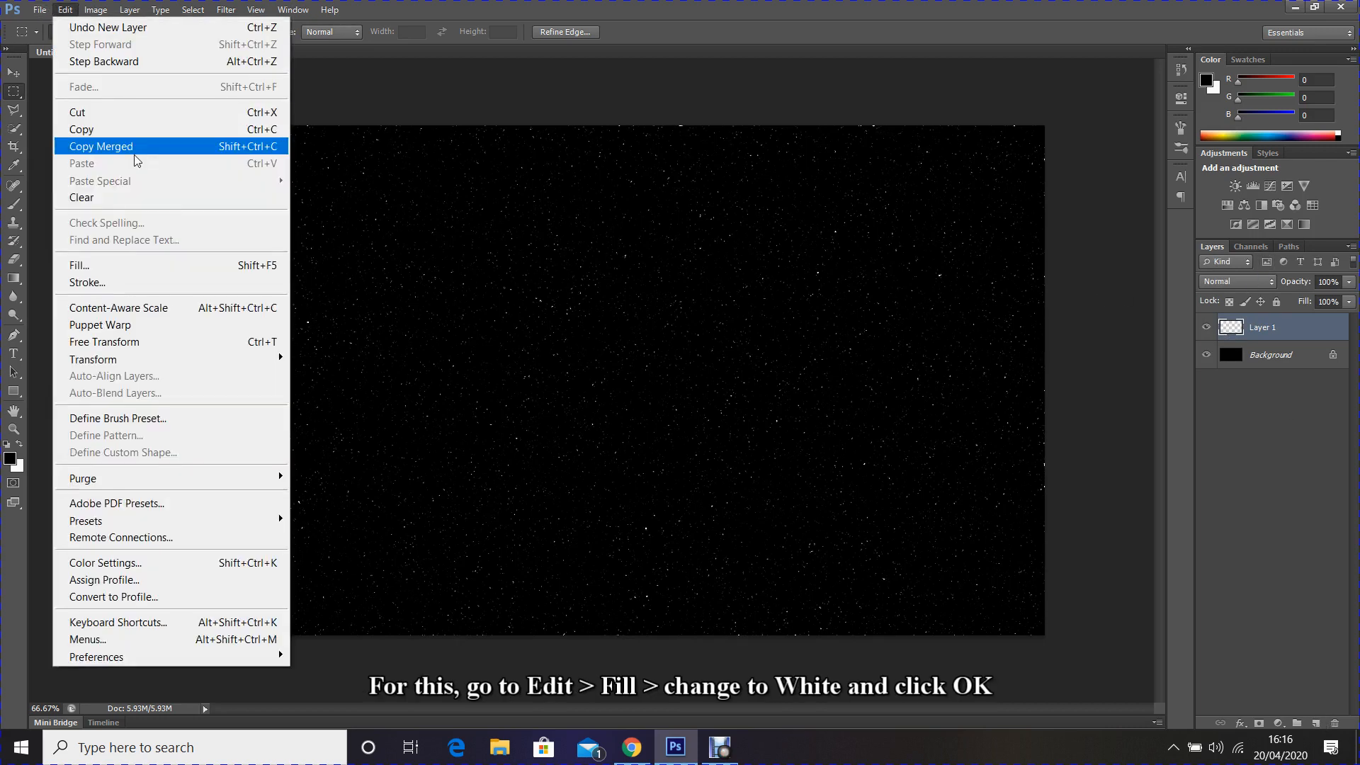
{"action": "left_click", "coordinate": [151, 274]}
{"action": "left_click", "coordinate": [644, 234]}
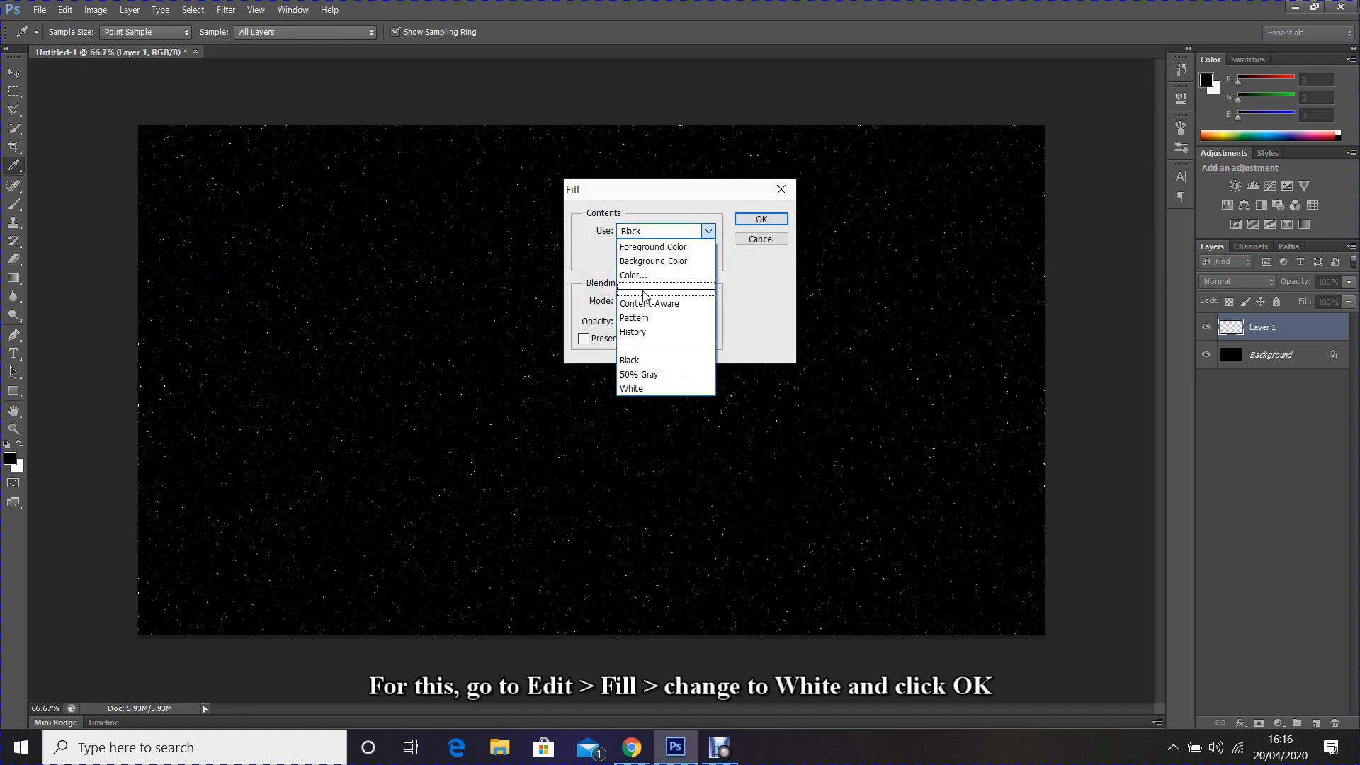
{"action": "left_click", "coordinate": [640, 387]}
{"action": "left_click", "coordinate": [760, 220]}
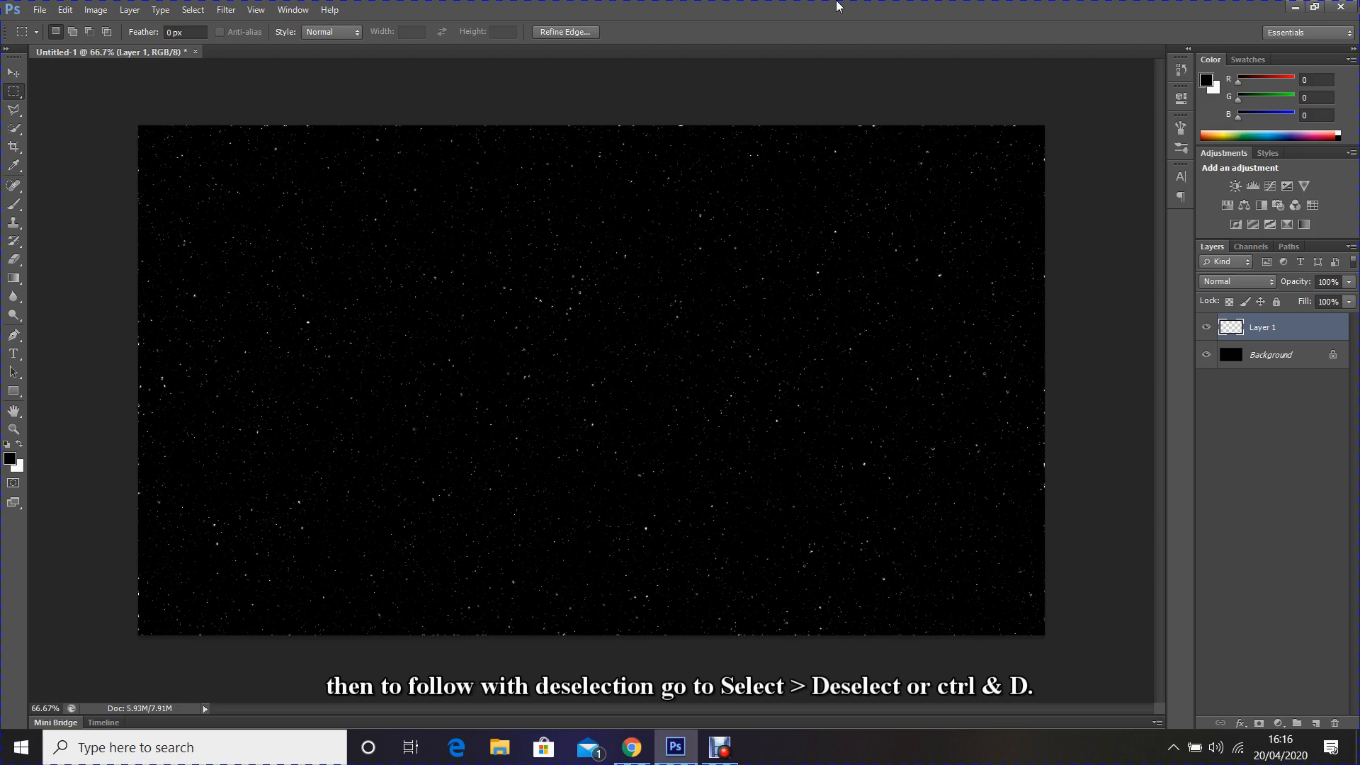
{"action": "left_click", "coordinate": [195, 13]}
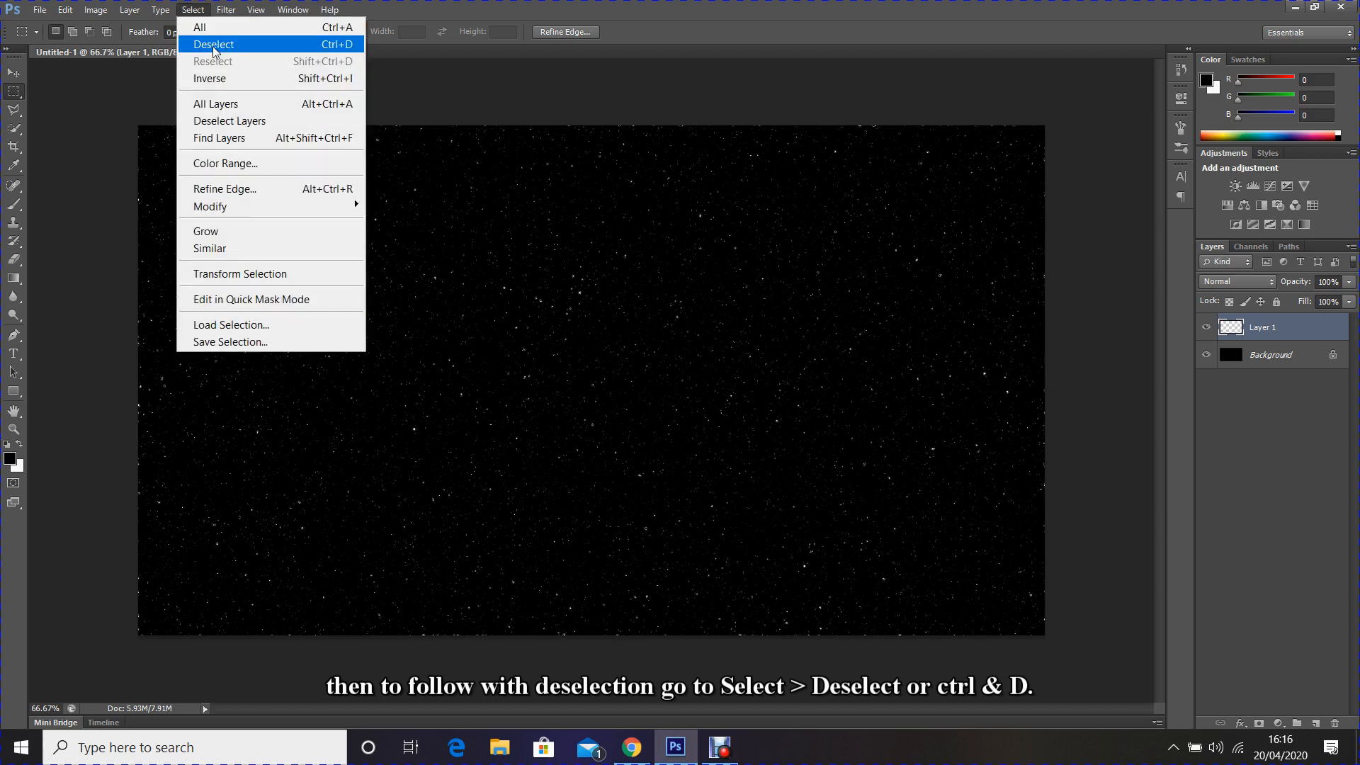
{"action": "left_click", "coordinate": [213, 46]}
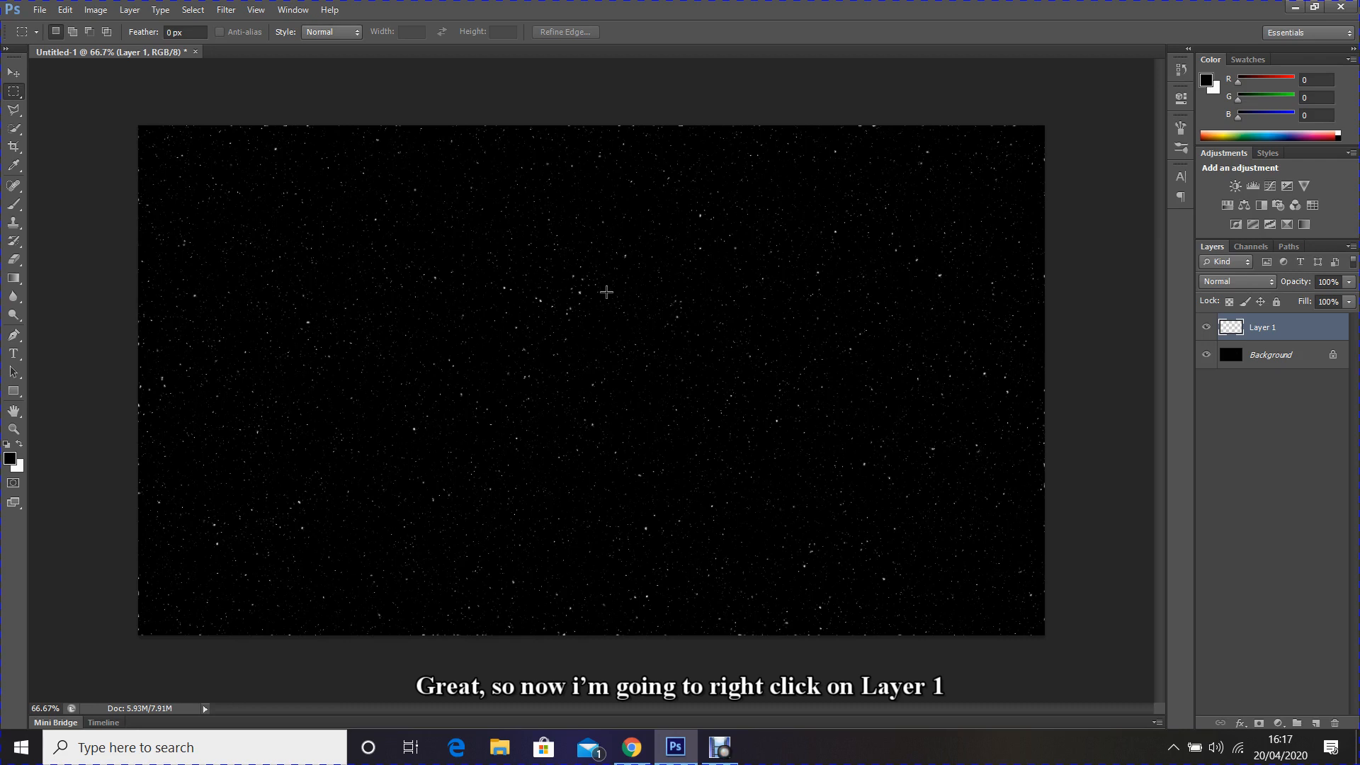
Add an Outer Glow effect to Layer 1 in white (ffffff) with a size of 10 px
{"action": "right_click", "coordinate": [1234, 330]}
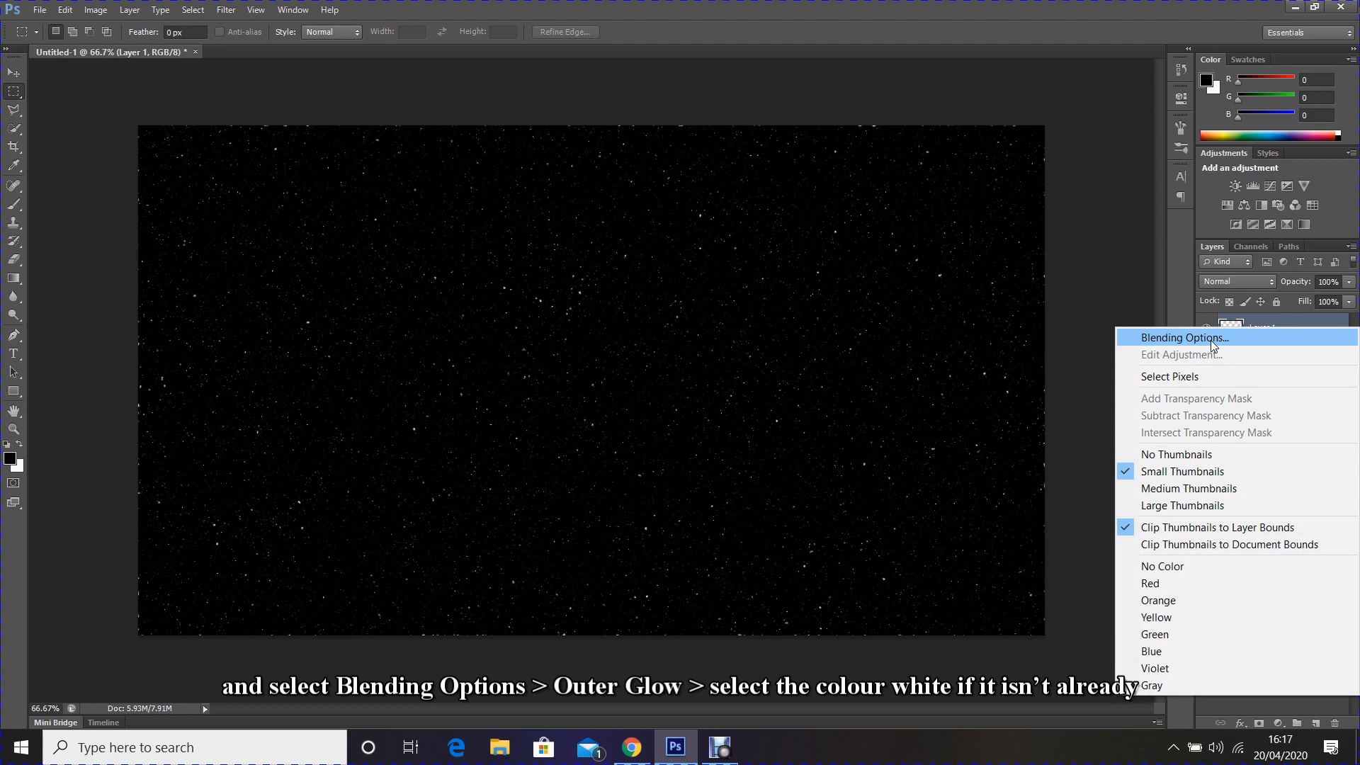
{"action": "left_click", "coordinate": [1213, 339]}
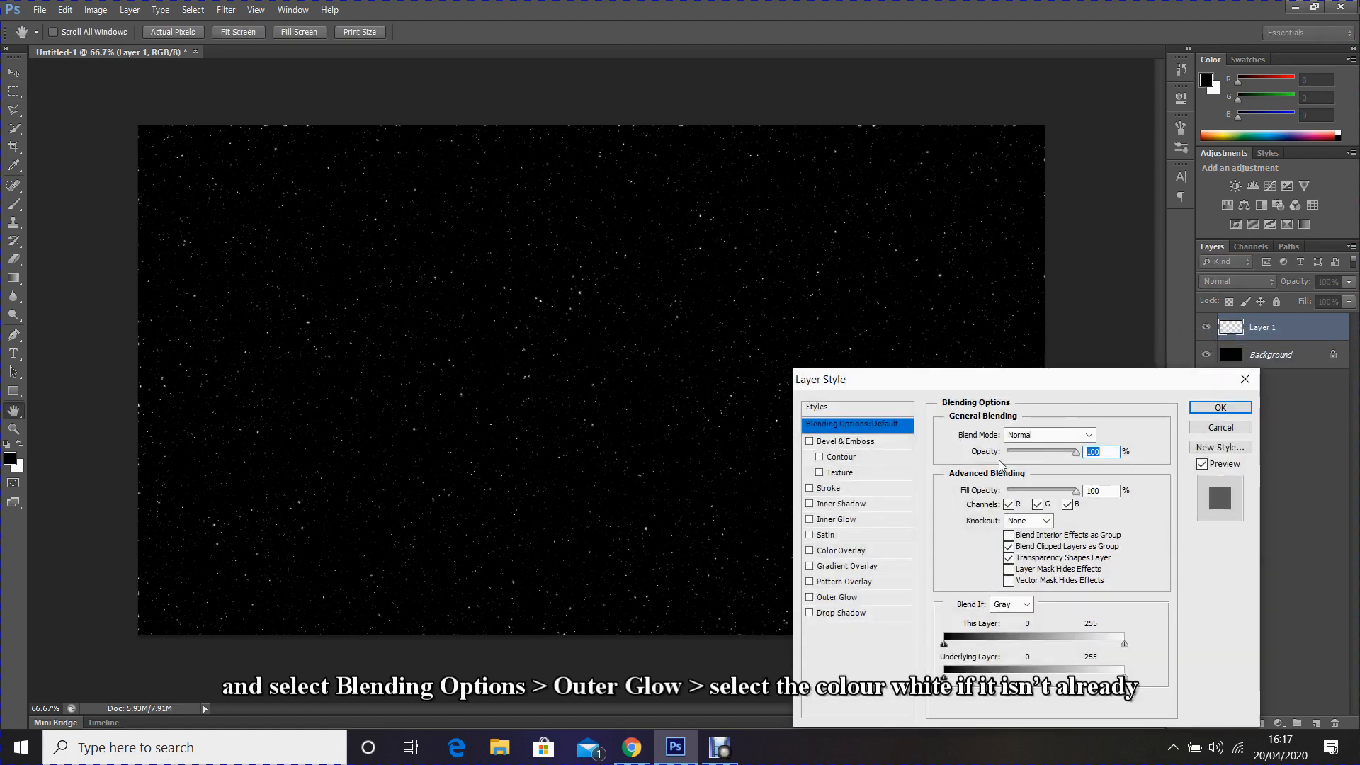
{"action": "left_click", "coordinate": [836, 597]}
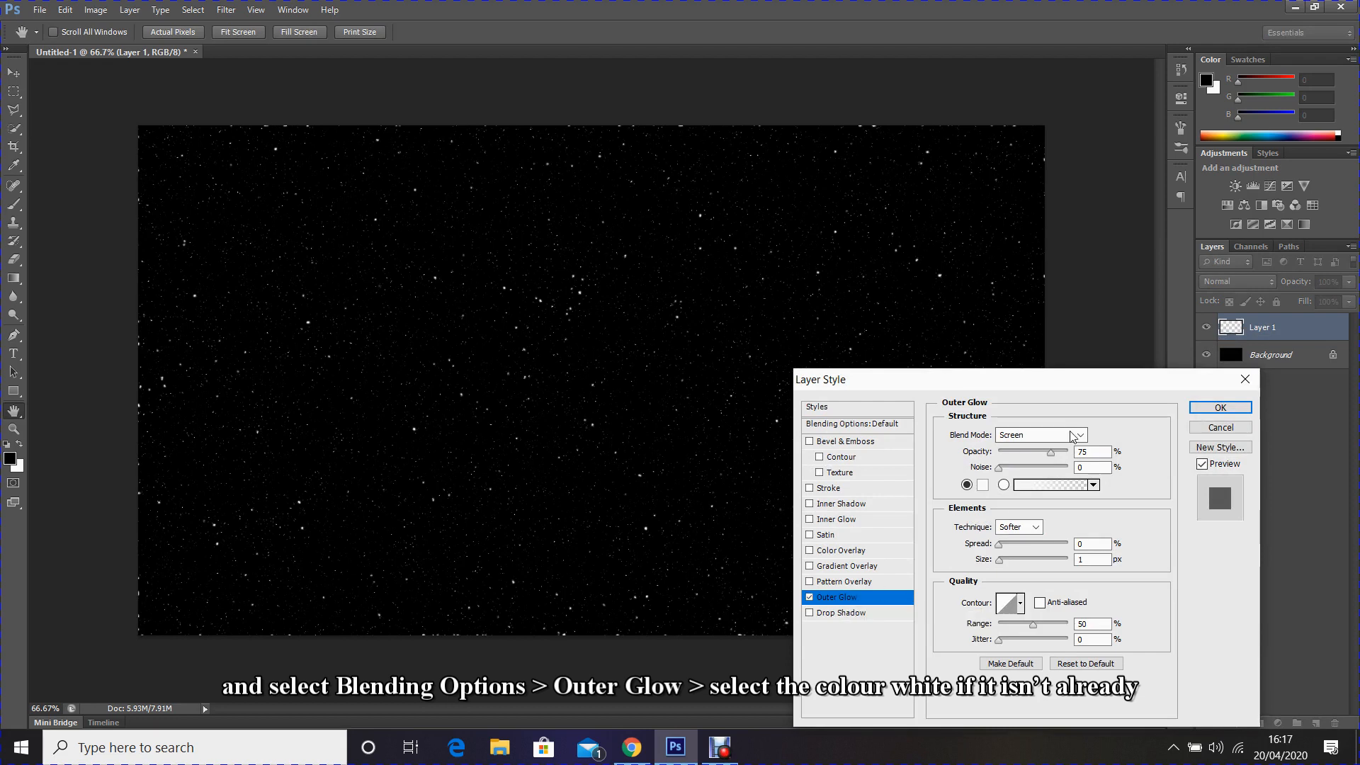
{"action": "left_click", "coordinate": [983, 484]}
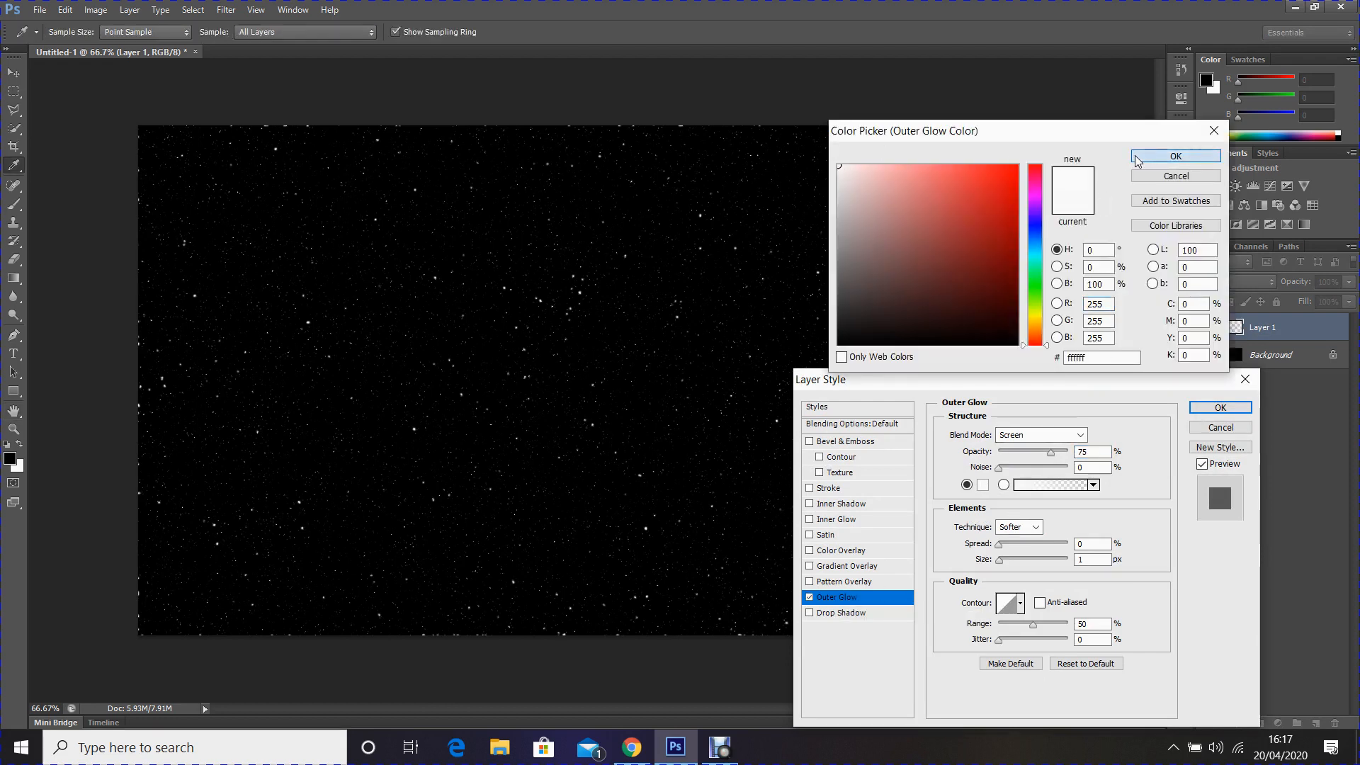
{"action": "left_click", "coordinate": [1176, 156]}
{"action": "left_click", "coordinate": [1077, 559]}
{"action": "type", "text": "10"}
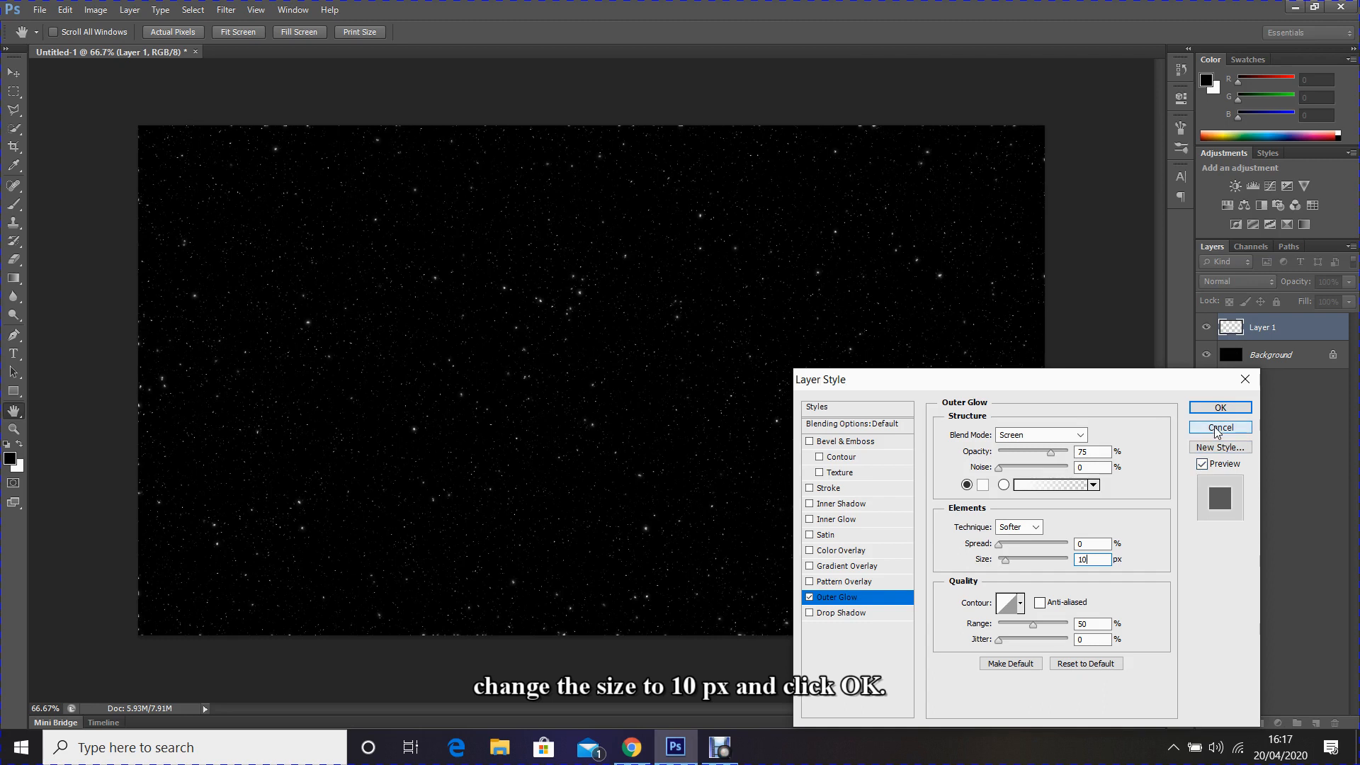
{"action": "left_click", "coordinate": [1220, 408]}
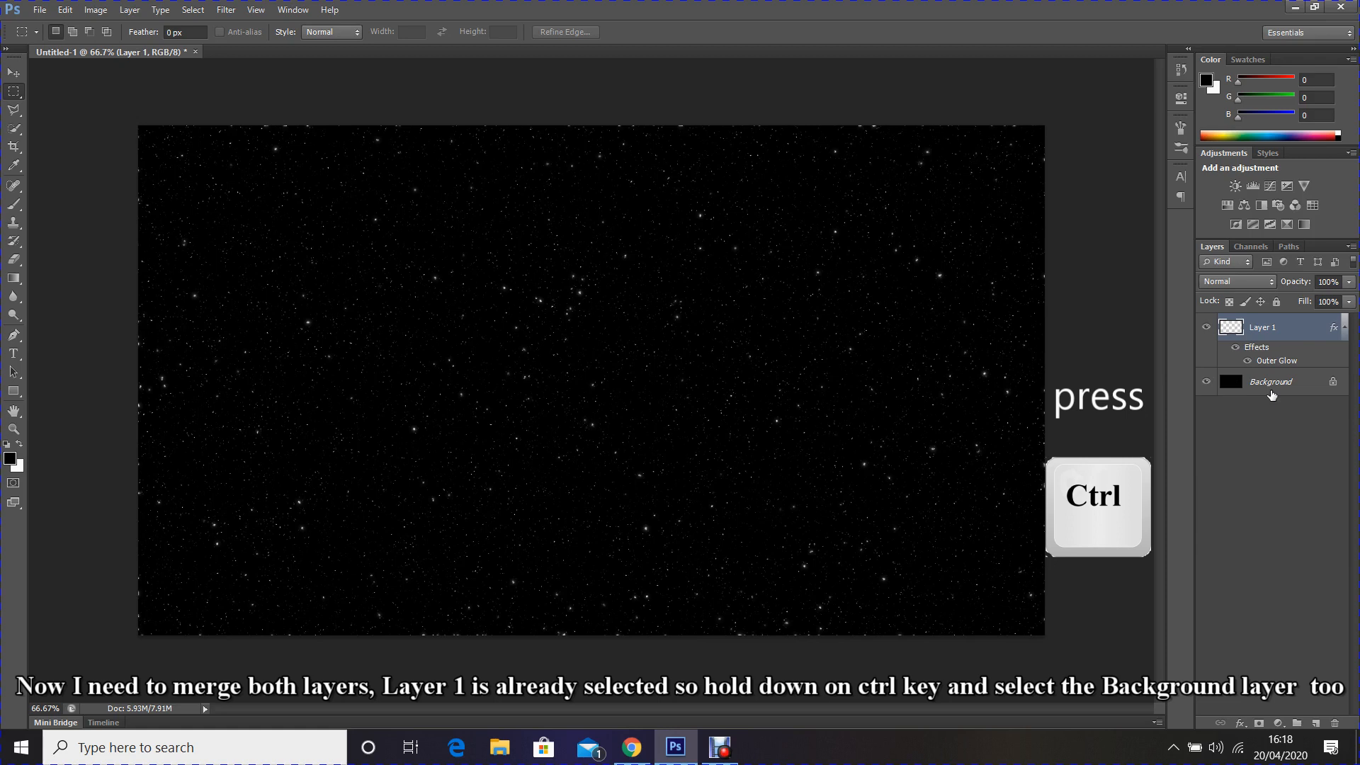
Merge Layer 1 with the Background and add a new empty layer above it
{"action": "left_click", "coordinate": [1272, 384], "text": "ctrl"}
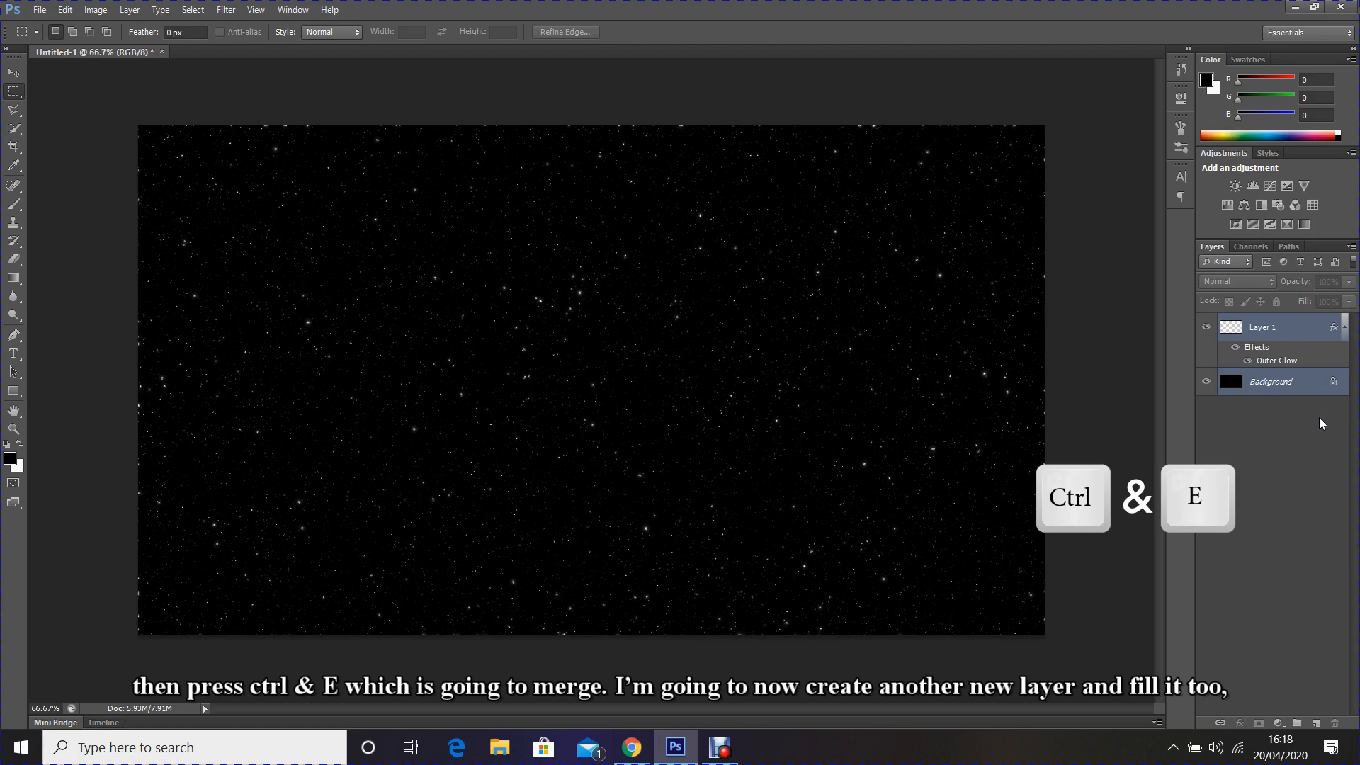
{"action": "key", "text": "ctrl+e"}
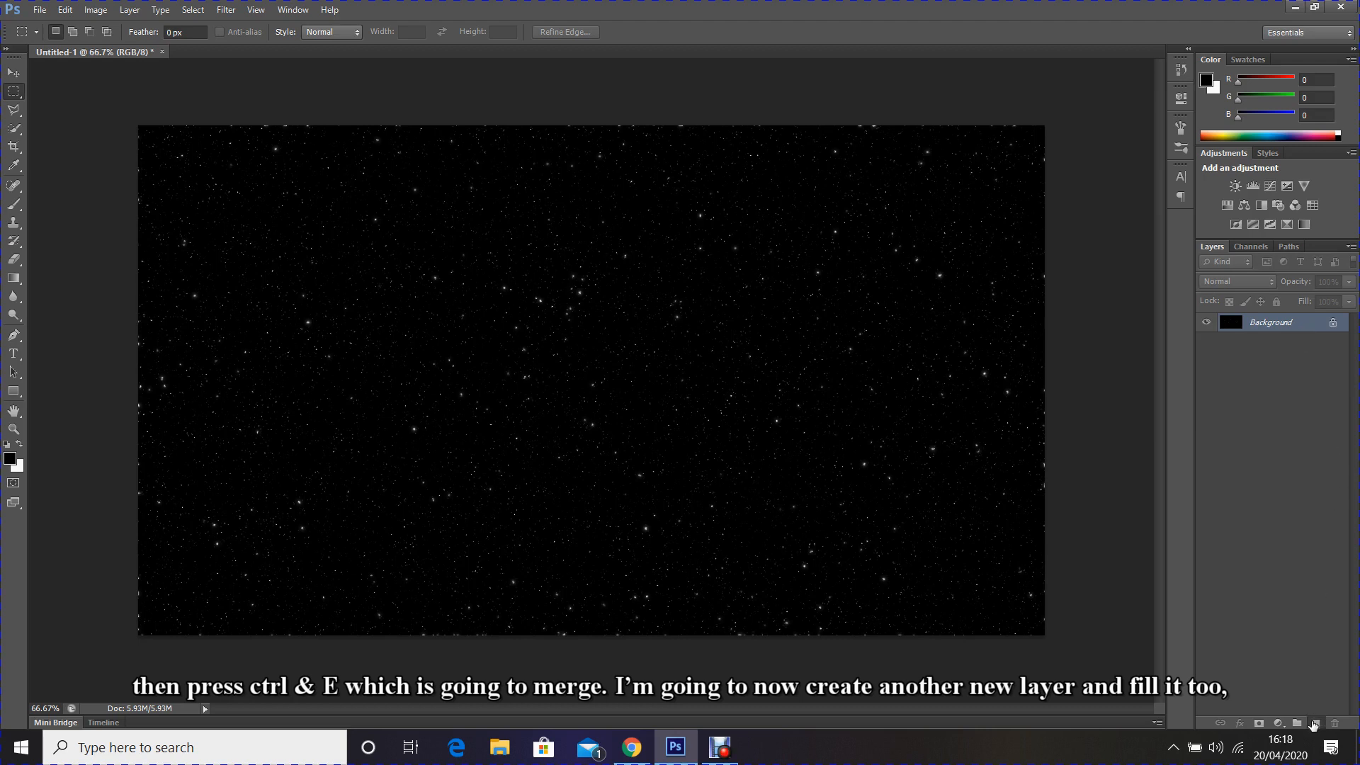
{"action": "left_click", "coordinate": [1315, 723]}
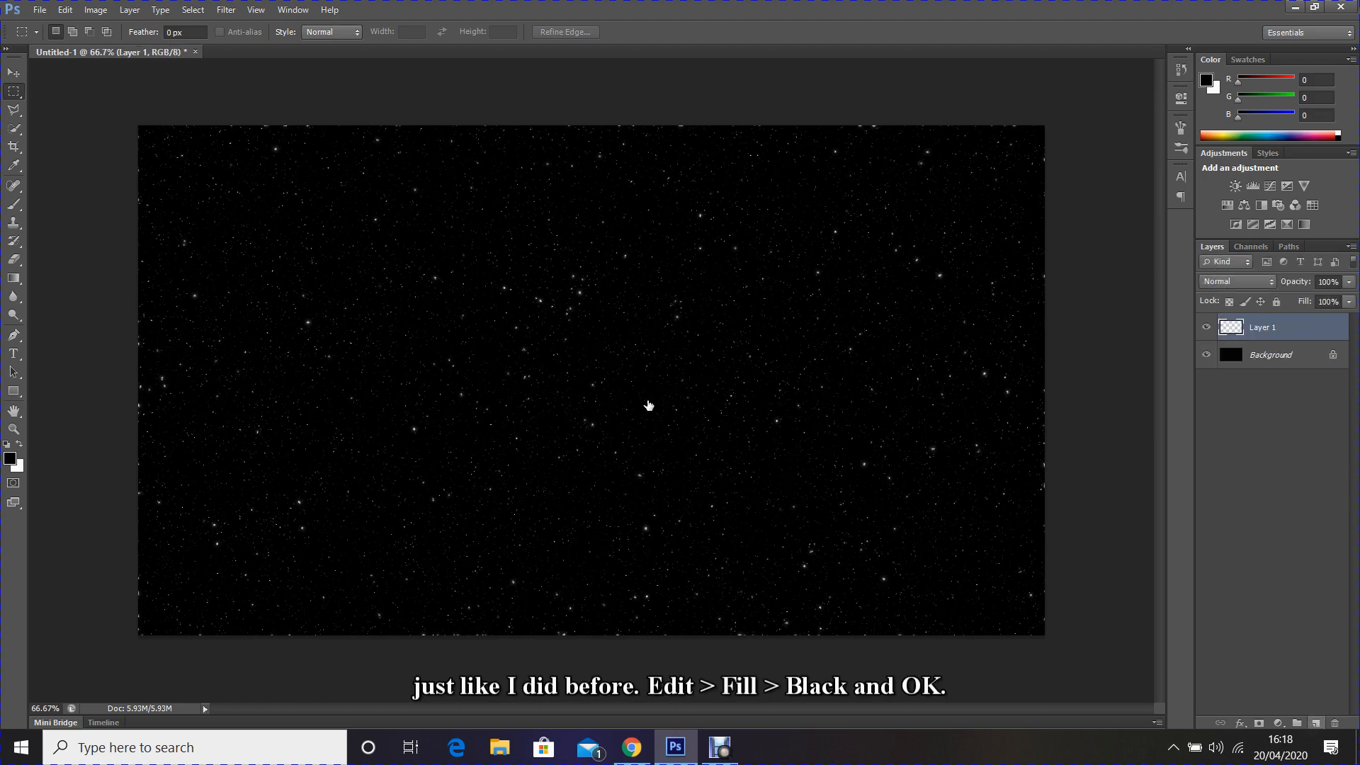
Fill the new empty layer with black
{"action": "left_click", "coordinate": [64, 10]}
{"action": "left_click", "coordinate": [122, 267]}
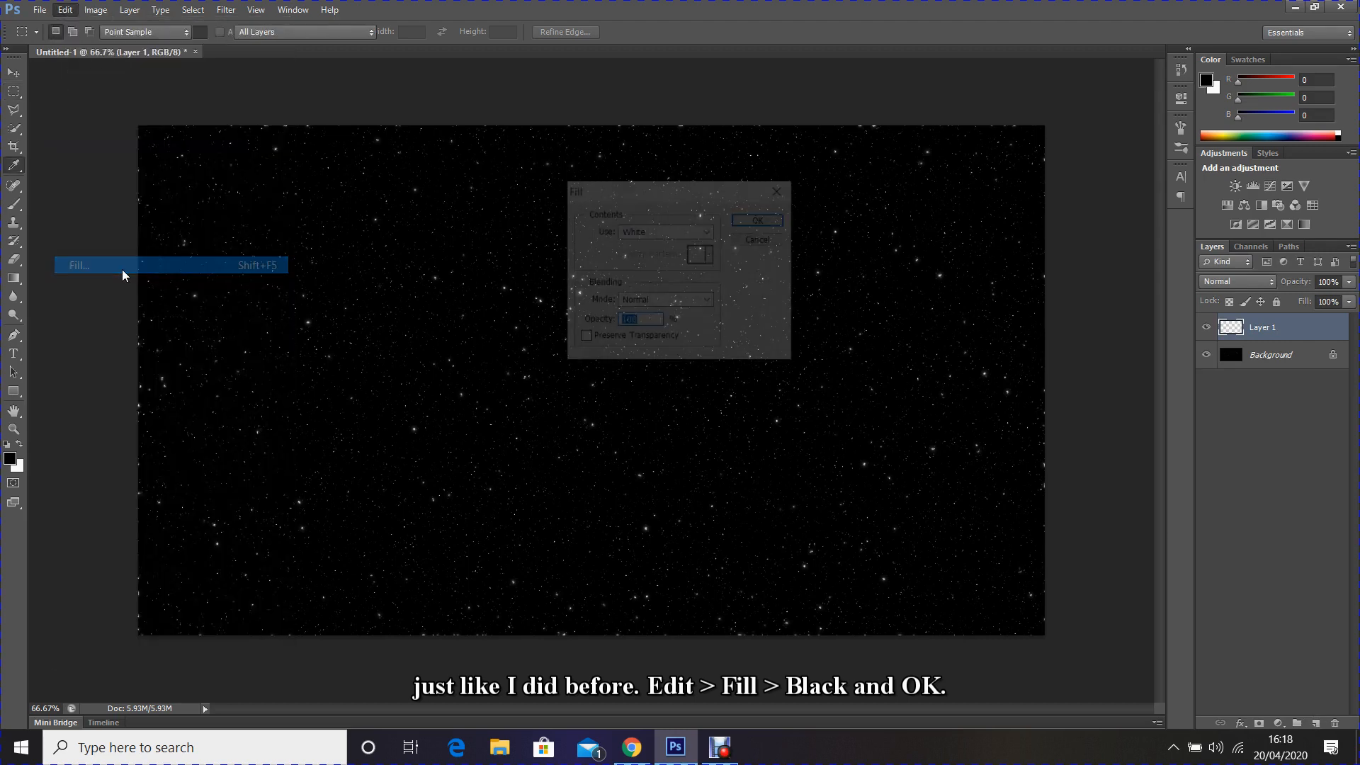
{"action": "left_click", "coordinate": [659, 232]}
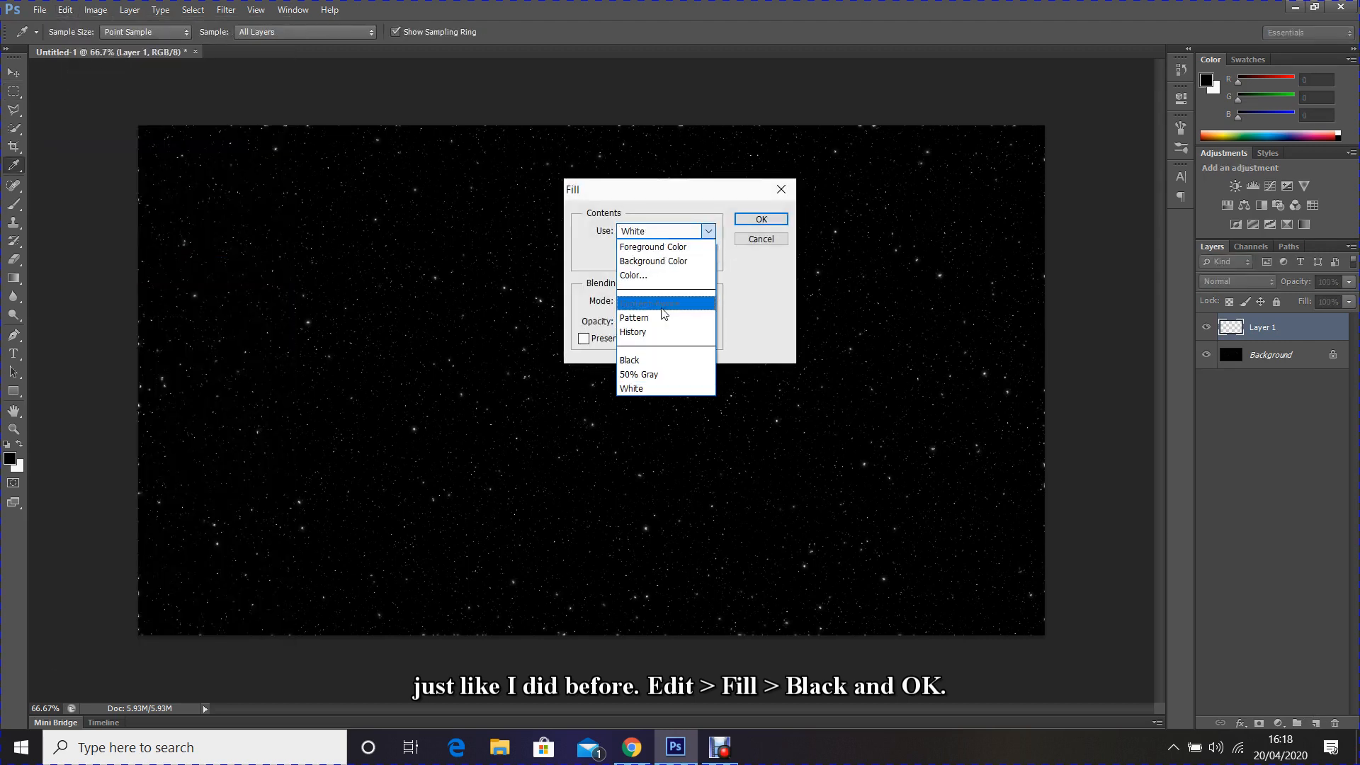
{"action": "left_click", "coordinate": [659, 361]}
{"action": "left_click", "coordinate": [761, 220]}
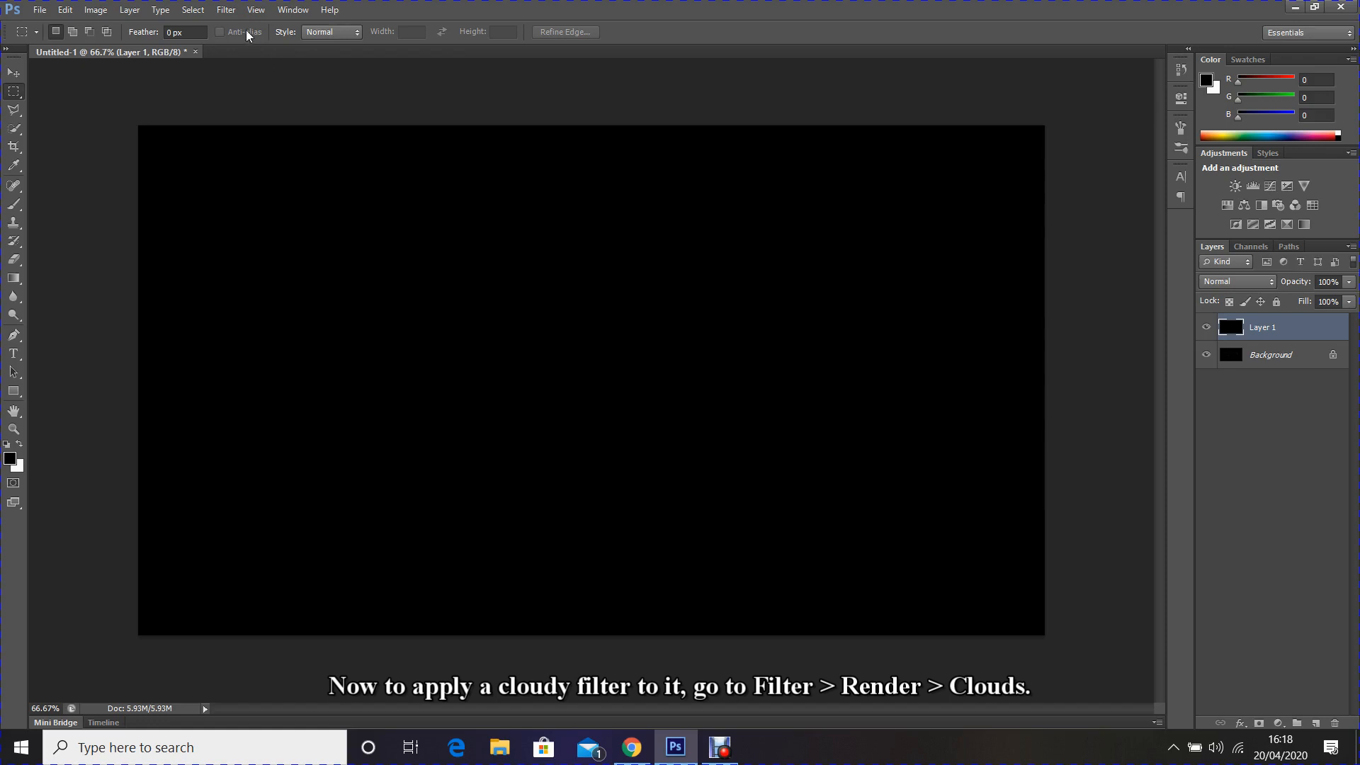
Render Clouds on the black-filled Layer 1 and set its blend mode to Color Dodge
{"action": "left_click", "coordinate": [226, 10]}
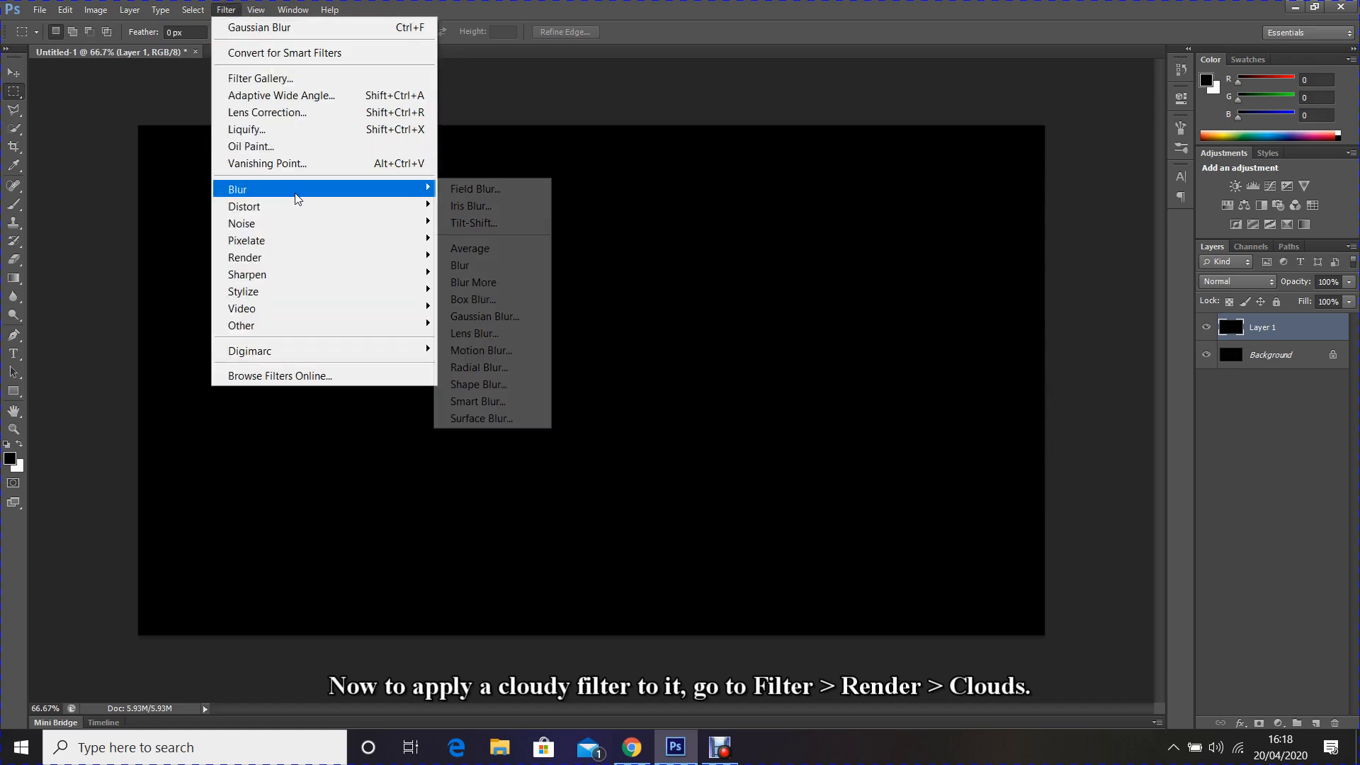
{"action": "mouse_move", "coordinate": [311, 259]}
{"action": "left_click", "coordinate": [454, 267]}
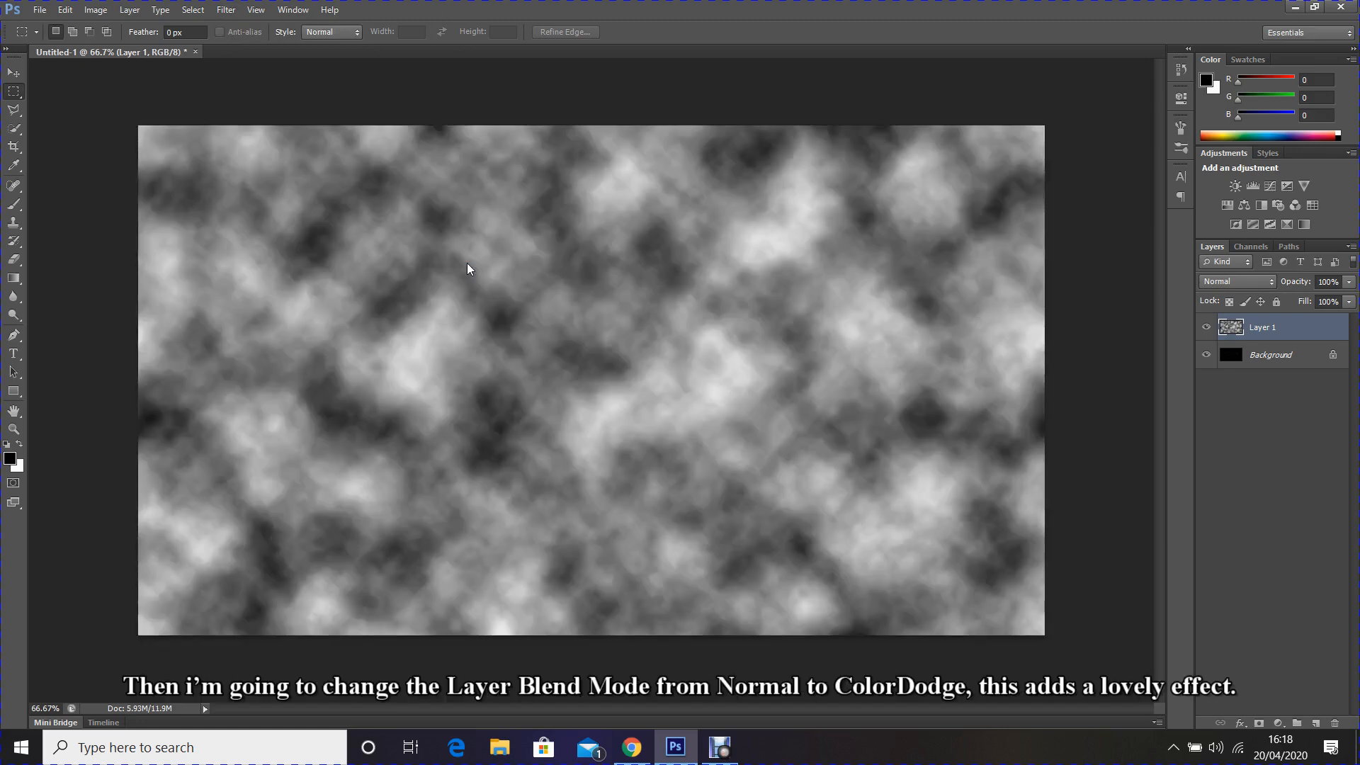
{"action": "left_click", "coordinate": [1230, 283]}
{"action": "left_click", "coordinate": [1211, 442]}
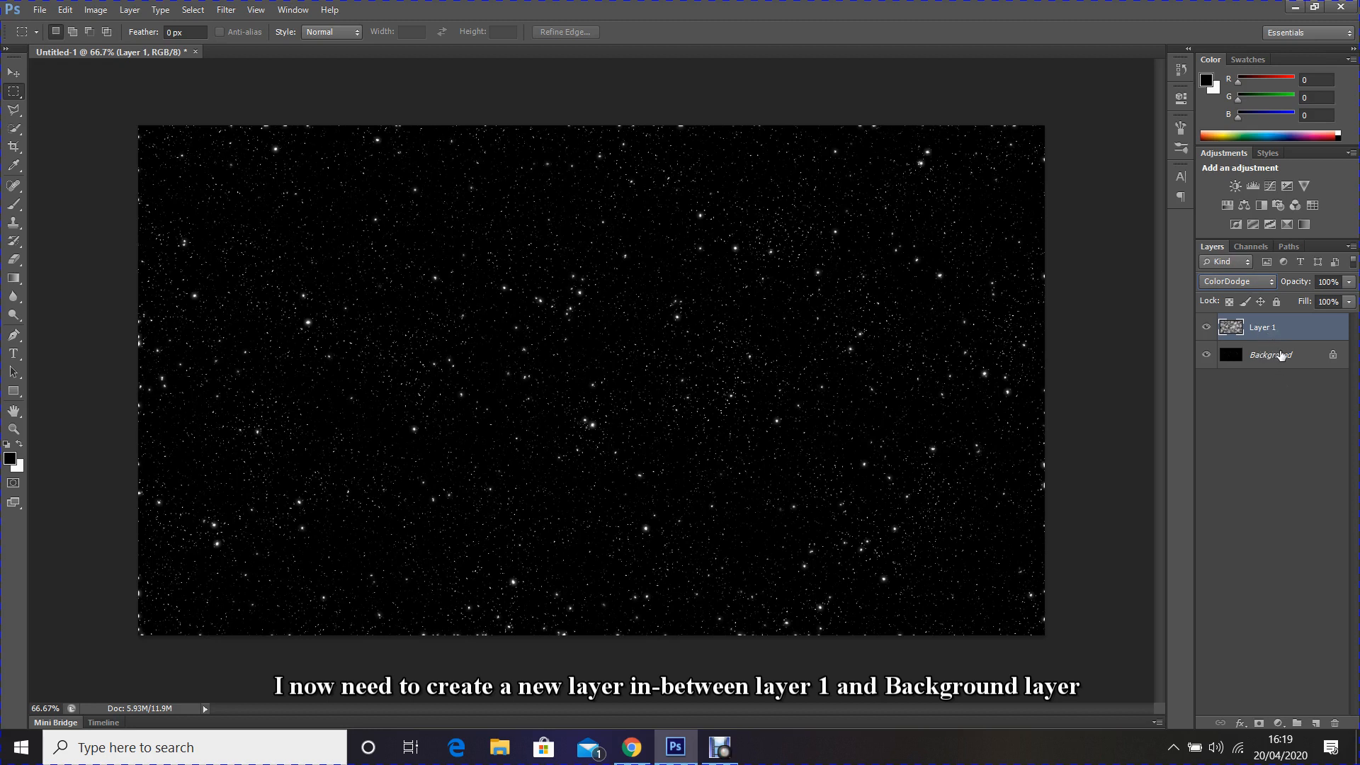
Create a new empty layer between the Background and Layer 1
{"action": "left_click", "coordinate": [1278, 358]}
{"action": "left_click", "coordinate": [1279, 360]}
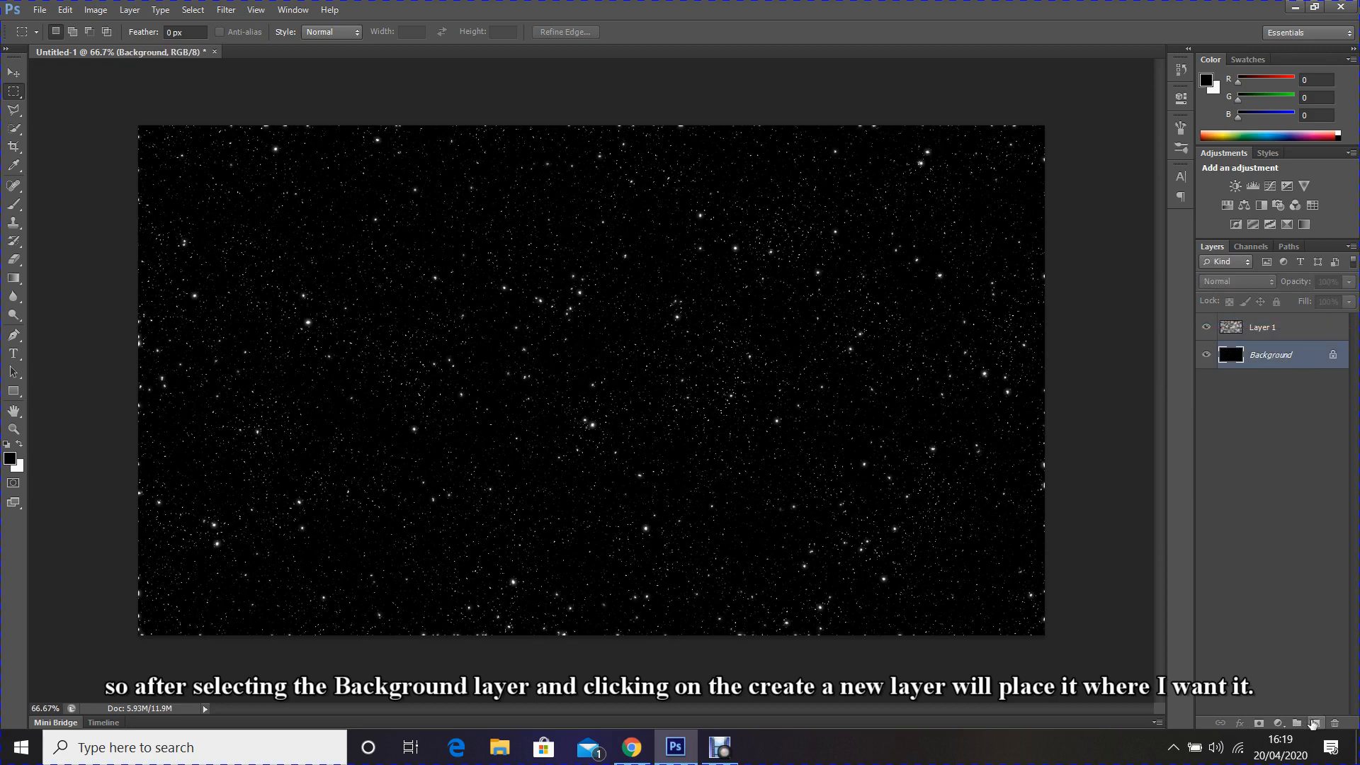
{"action": "left_click", "coordinate": [1314, 723]}
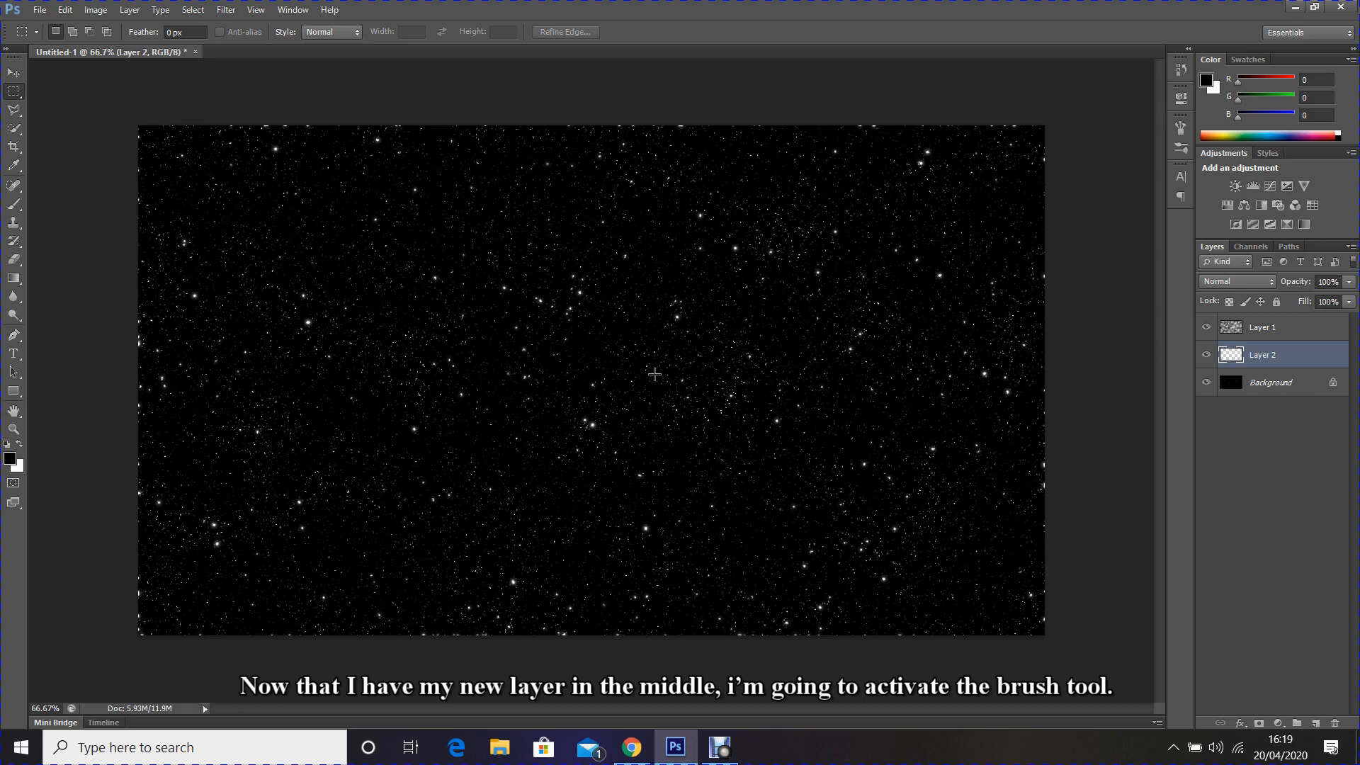
Activate the Brush tool with a soft round 700 px tip at 0% hardness and 12% opacity
{"action": "left_click", "coordinate": [22, 209]}
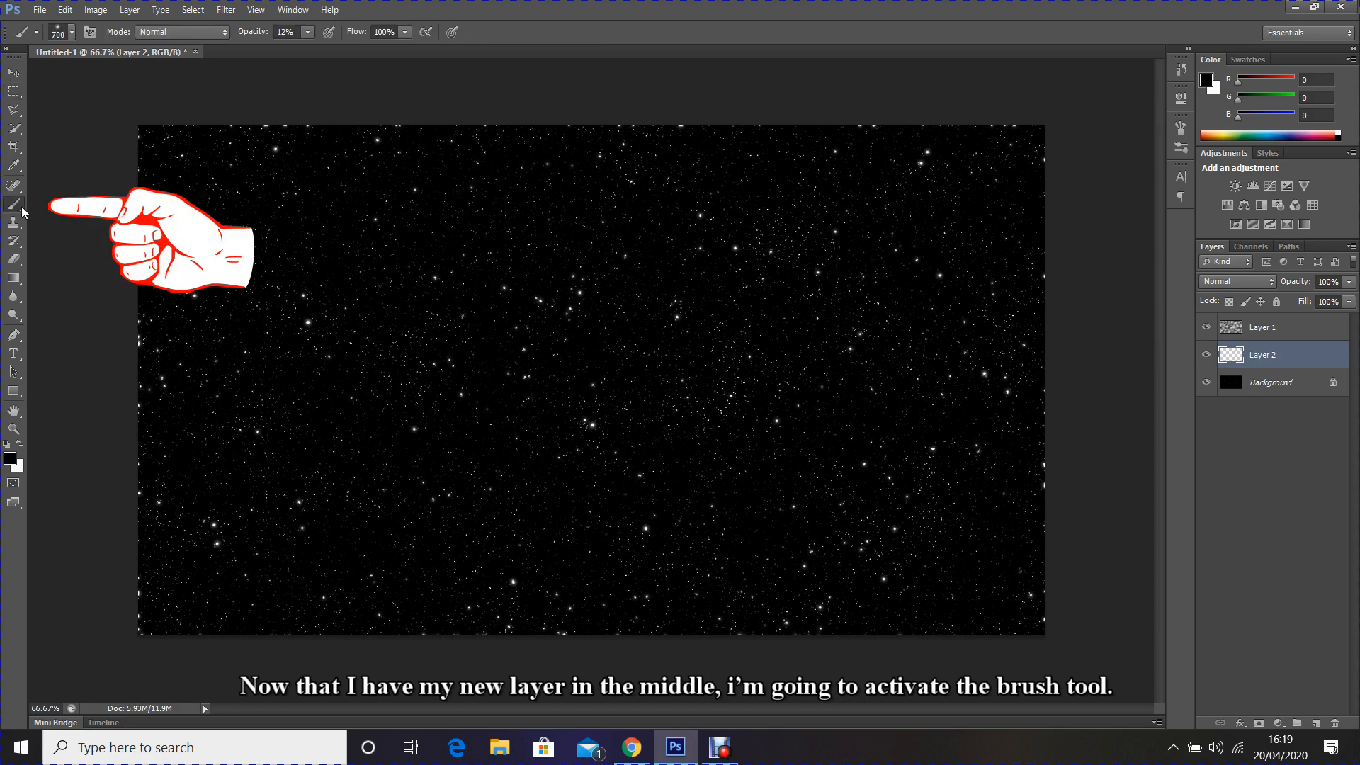
{"action": "left_click", "coordinate": [55, 34]}
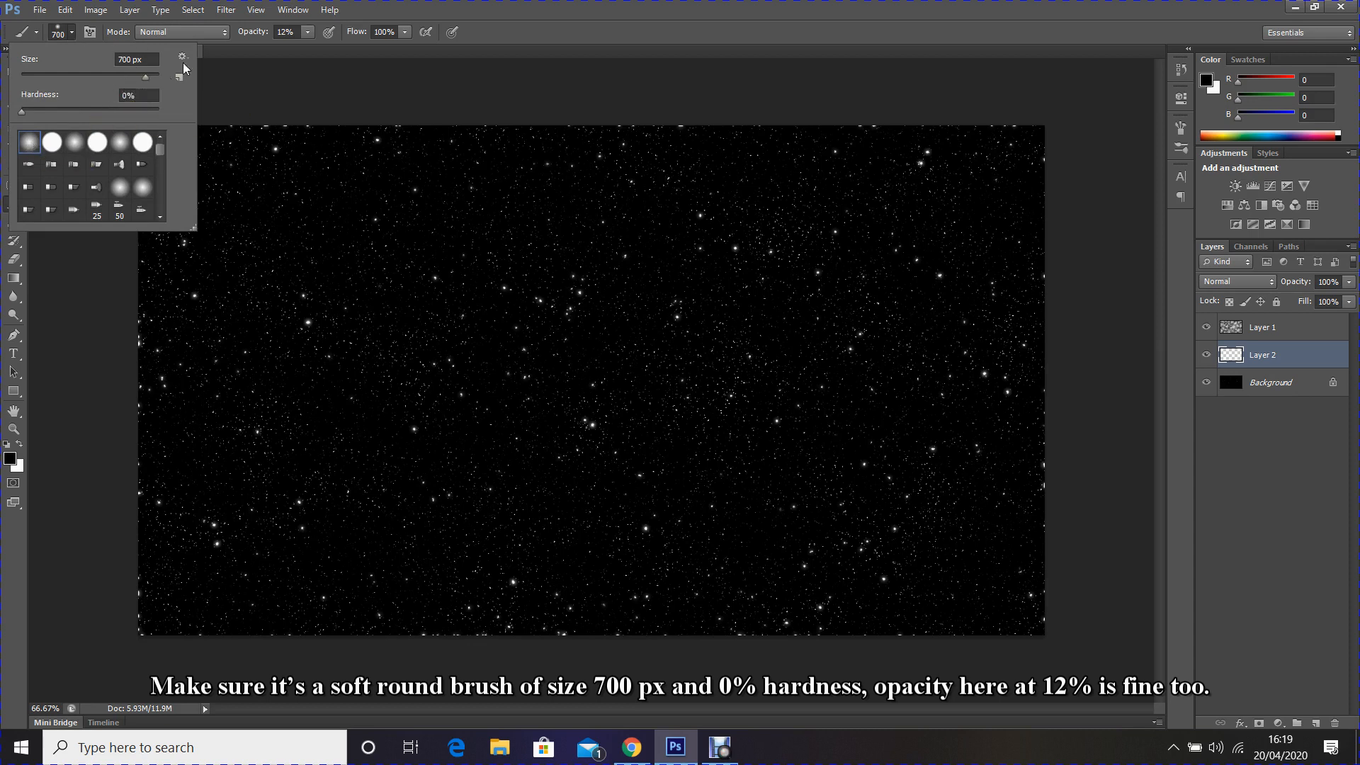
{"action": "left_click", "coordinate": [287, 32]}
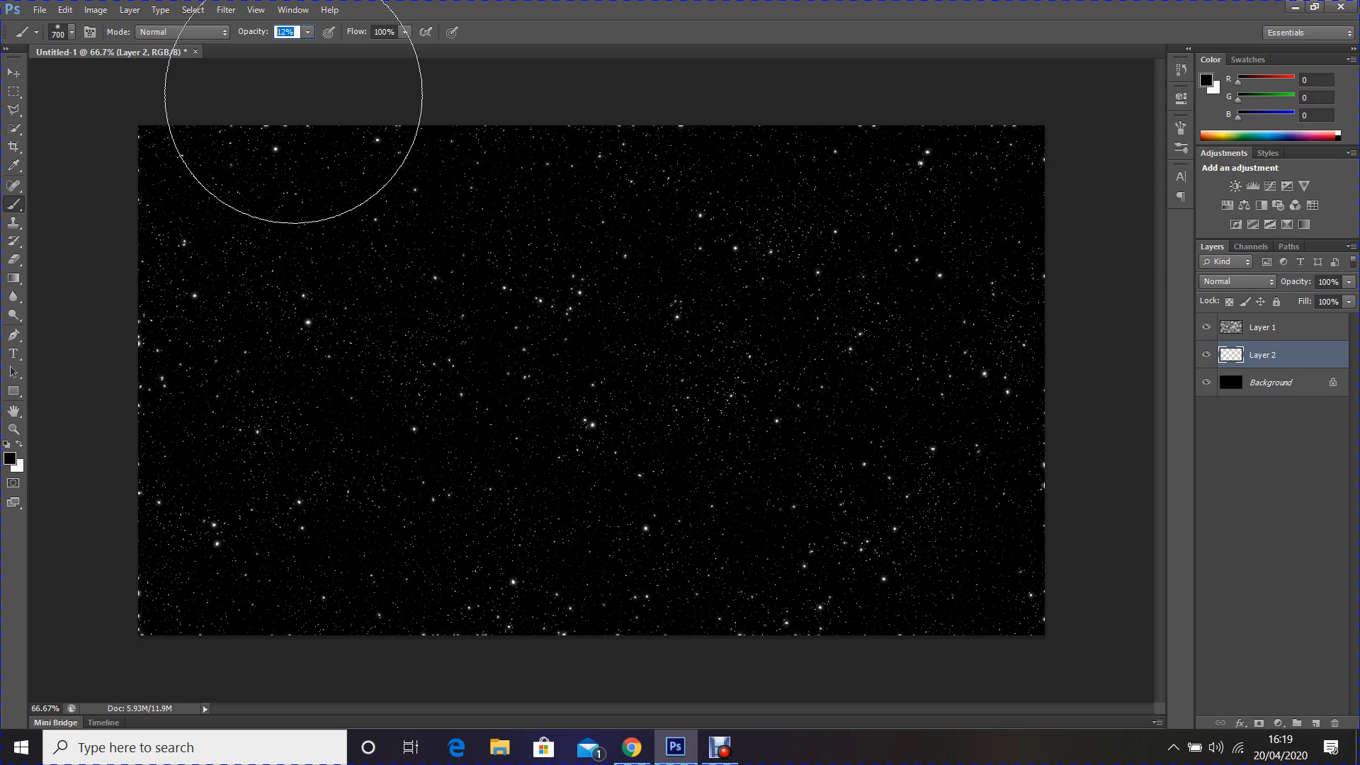
Set the foreground colour to #0018ff and paint soft blue nebula patches across the canvas on Layer 2
{"action": "left_click", "coordinate": [10, 459]}
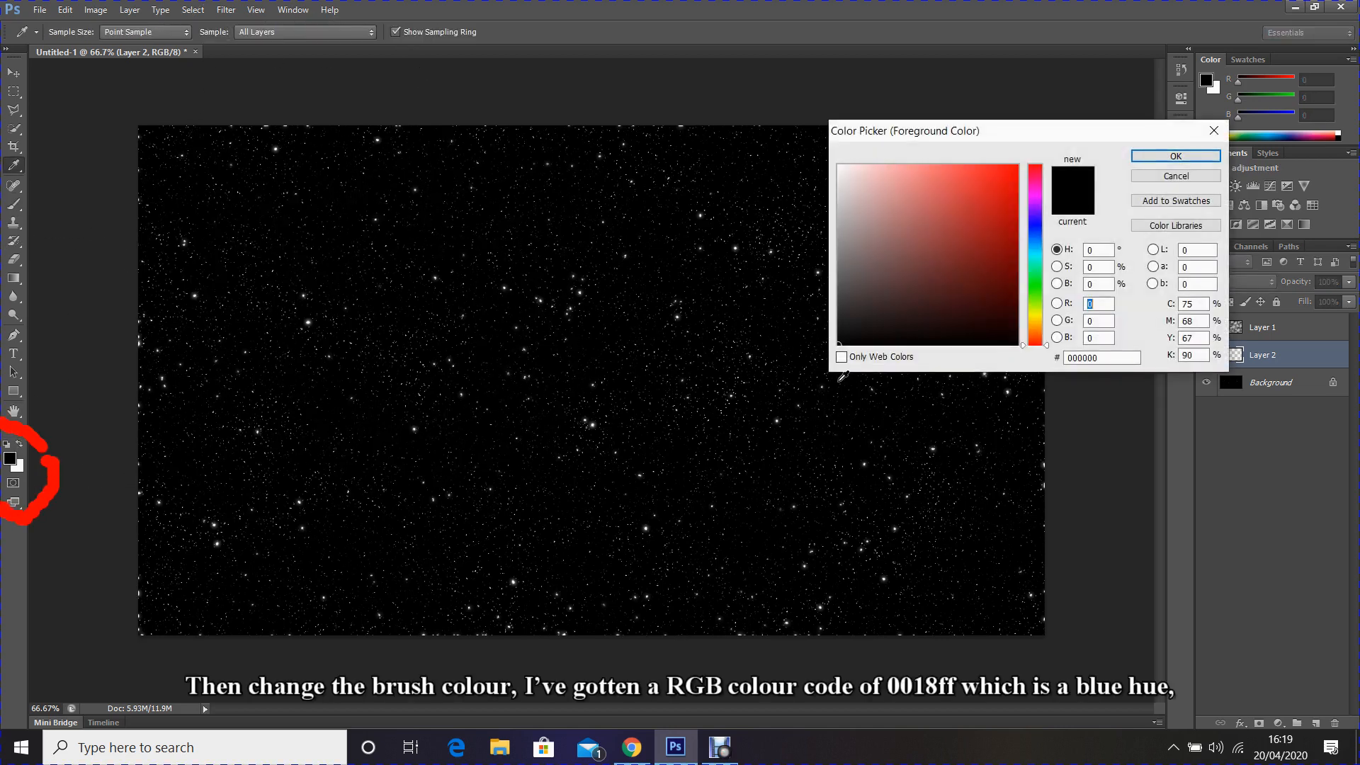
{"action": "left_click", "coordinate": [1102, 358]}
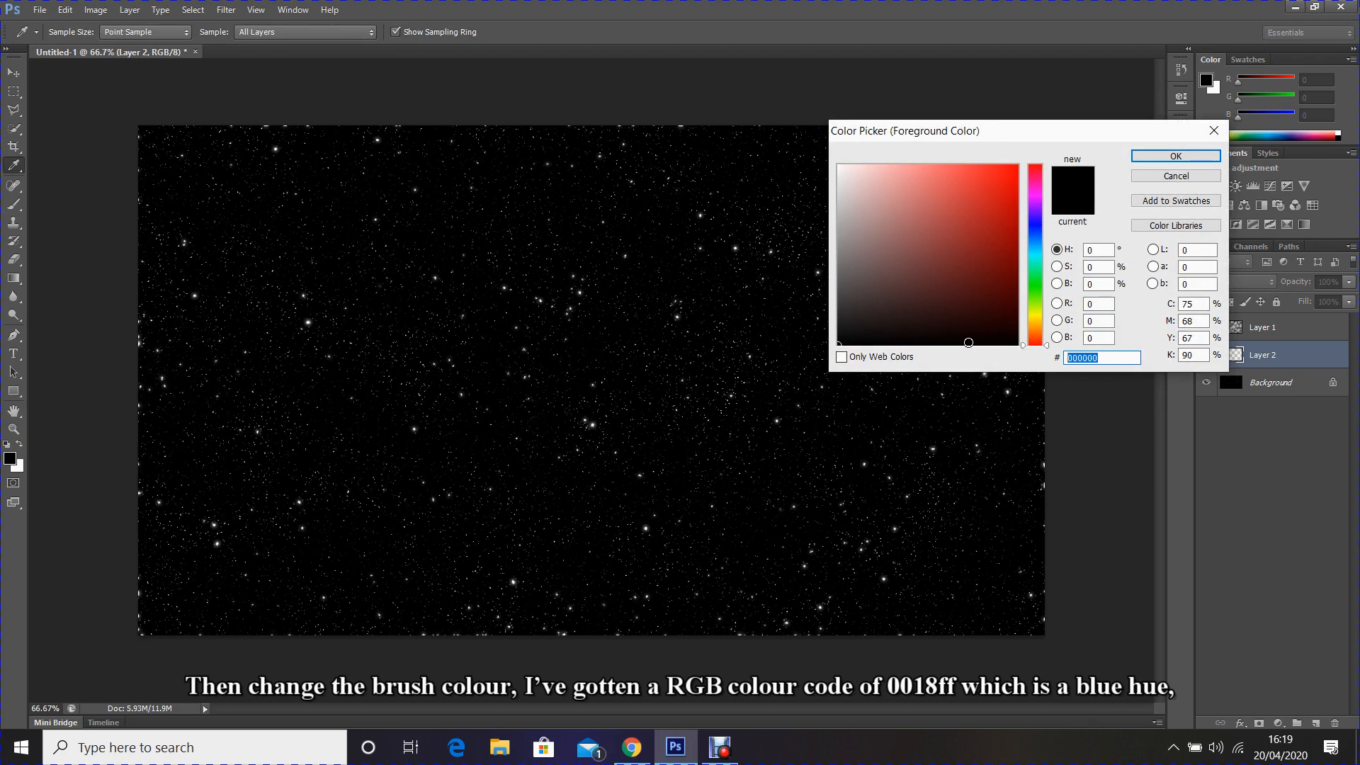
{"action": "type", "text": "0018ff"}
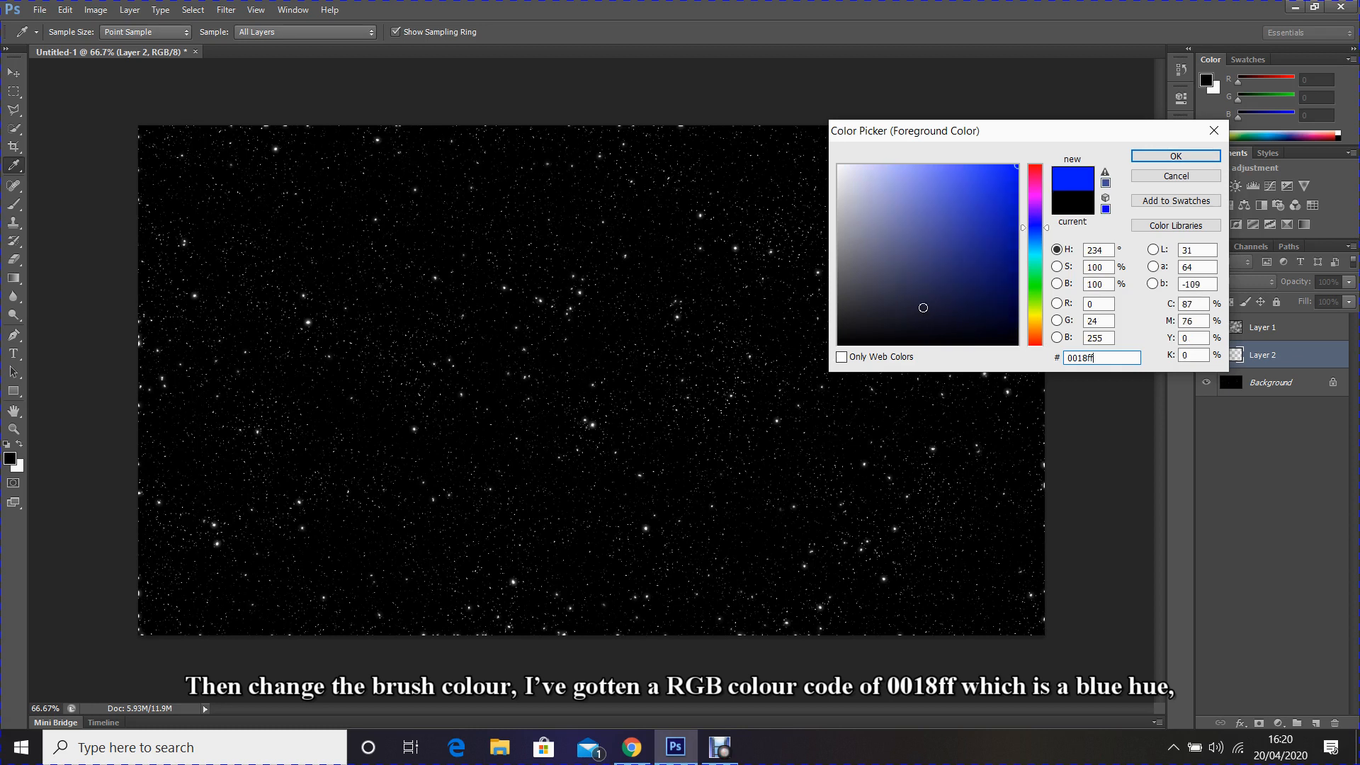
{"action": "left_click", "coordinate": [1188, 156]}
{"action": "key", "text": "b"}
{"action": "mouse_move", "coordinate": [322, 359]}
{"action": "left_mouse_down"}
{"action": "mouse_move", "coordinate": [308, 423]}
{"action": "mouse_move", "coordinate": [956, 354]}
{"action": "mouse_move", "coordinate": [206, 477]}
{"action": "mouse_move", "coordinate": [713, 537]}
{"action": "mouse_move", "coordinate": [119, 309]}
{"action": "mouse_move", "coordinate": [857, 218]}
{"action": "mouse_move", "coordinate": [322, 425]}
{"action": "mouse_move", "coordinate": [577, 470]}
{"action": "mouse_move", "coordinate": [780, 385]}
{"action": "left_mouse_up"}
Change the foreground colour to purple, RGB 192, 57, 255, and paint soft glows over both sides and the lower part of the nebula
{"action": "left_click", "coordinate": [11, 459]}
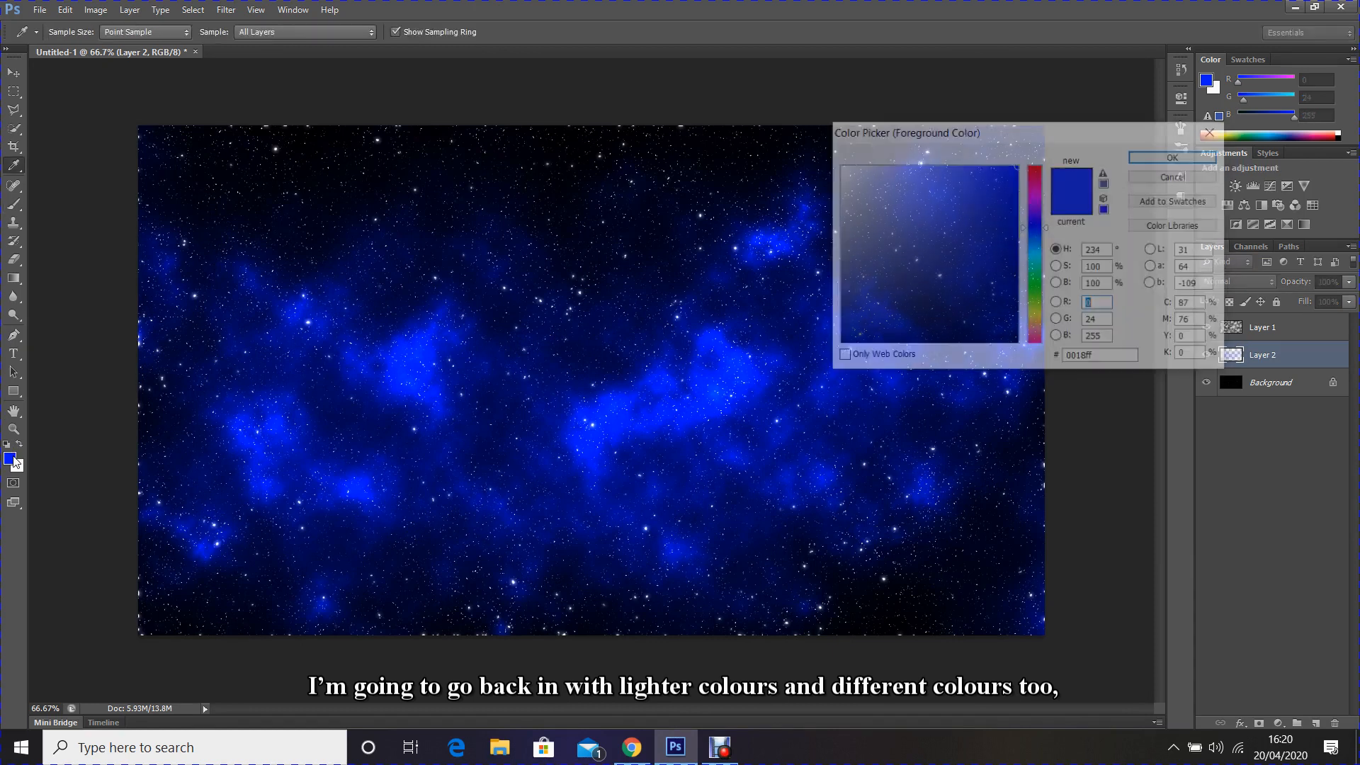
{"action": "left_click_drag", "start_coordinate": [1045, 219], "coordinate": [1043, 206]}
{"action": "left_click", "coordinate": [979, 164]}
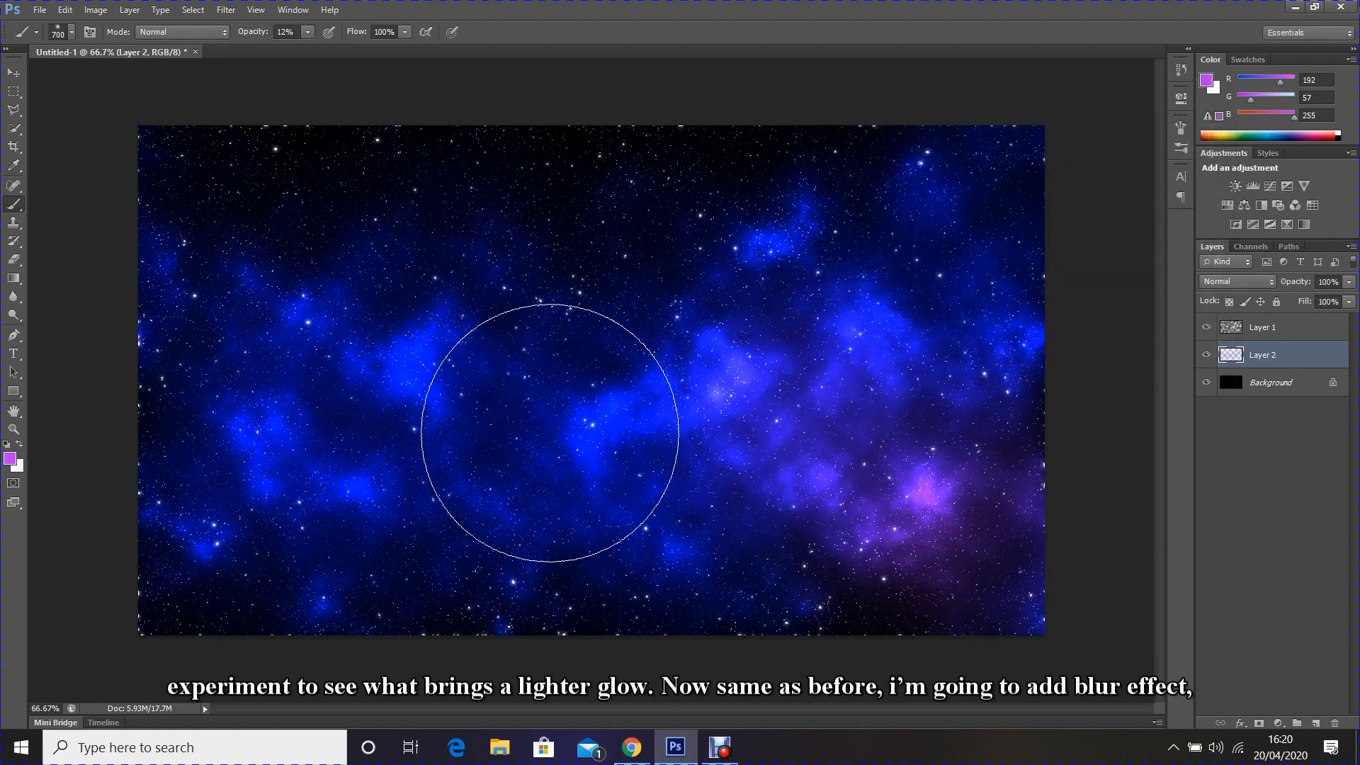
{"action": "left_click", "coordinate": [376, 471]}
{"action": "left_click", "coordinate": [234, 311]}
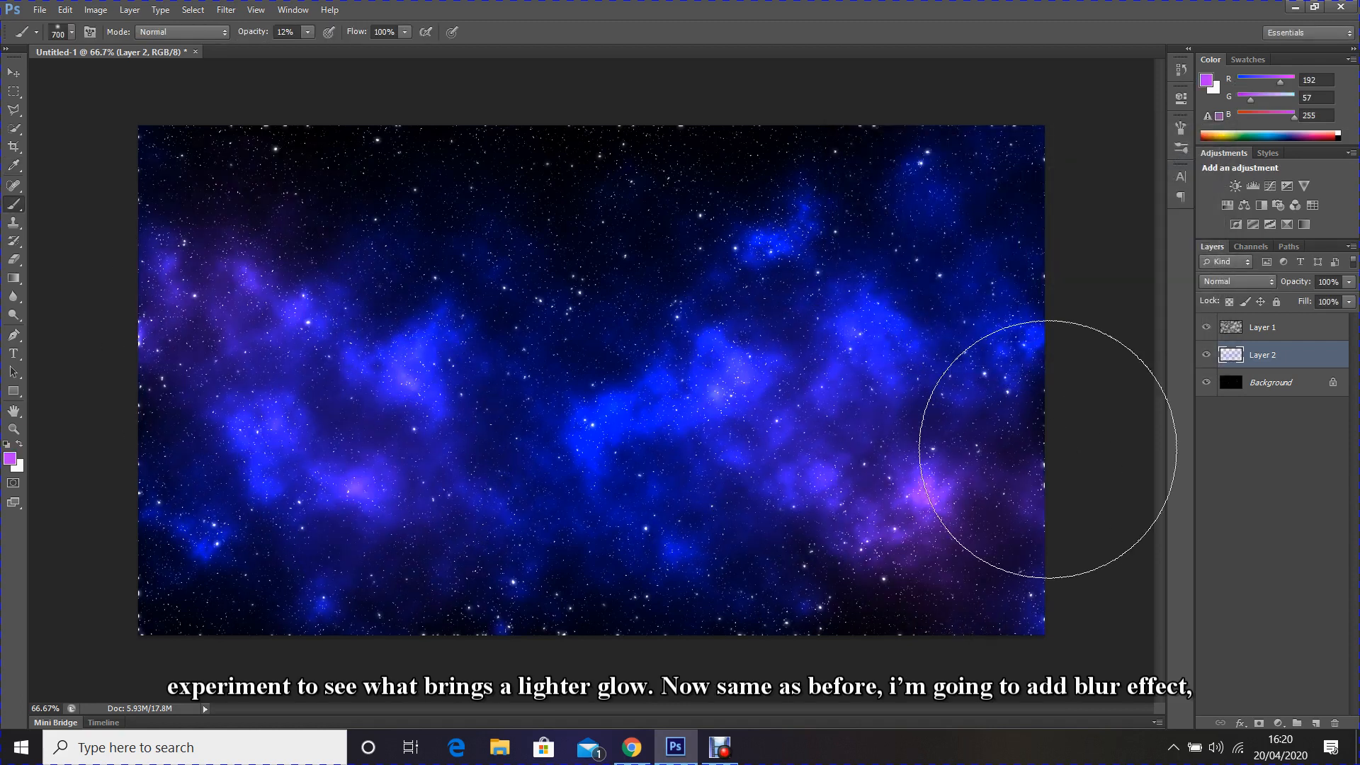
{"action": "left_click", "coordinate": [967, 237]}
{"action": "left_click", "coordinate": [516, 534]}
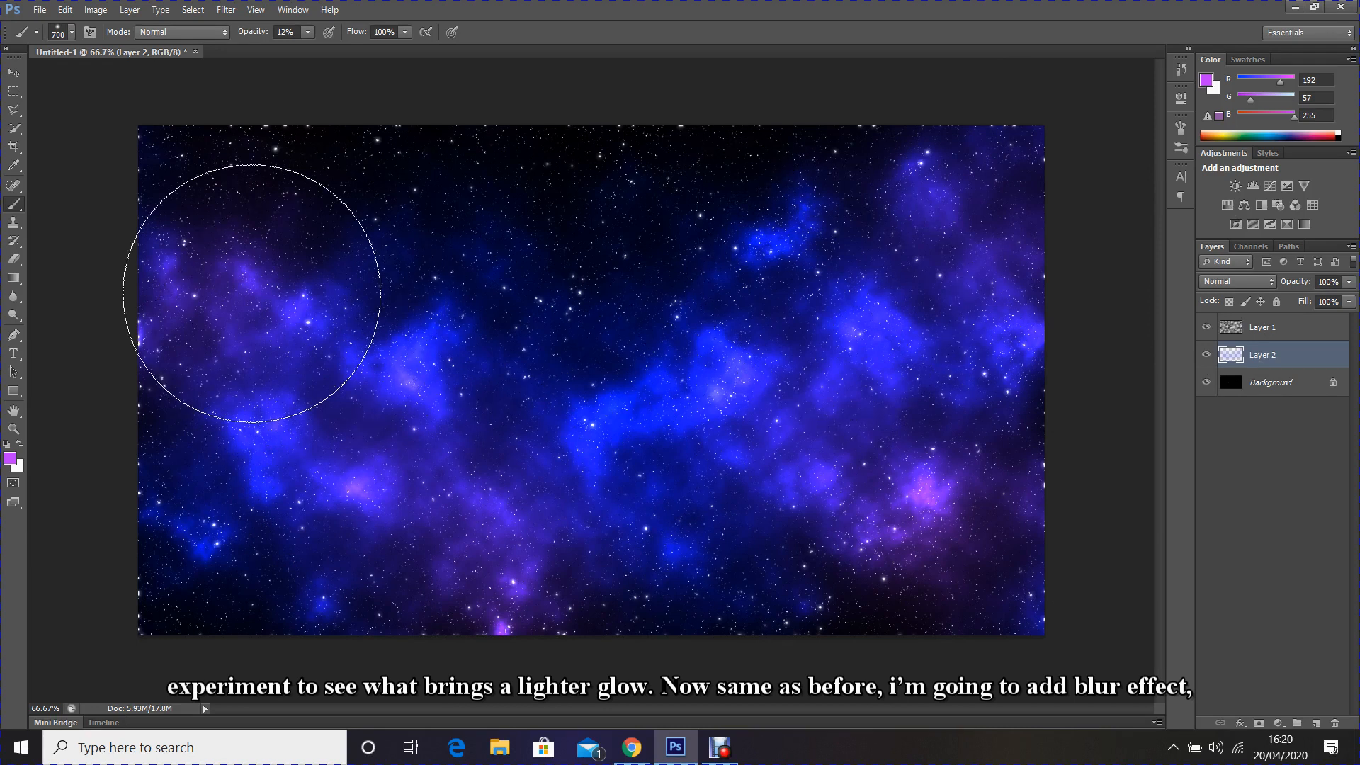
Apply a Gaussian Blur with an 80 px radius to the painted Layer 2
{"action": "left_click", "coordinate": [226, 9]}
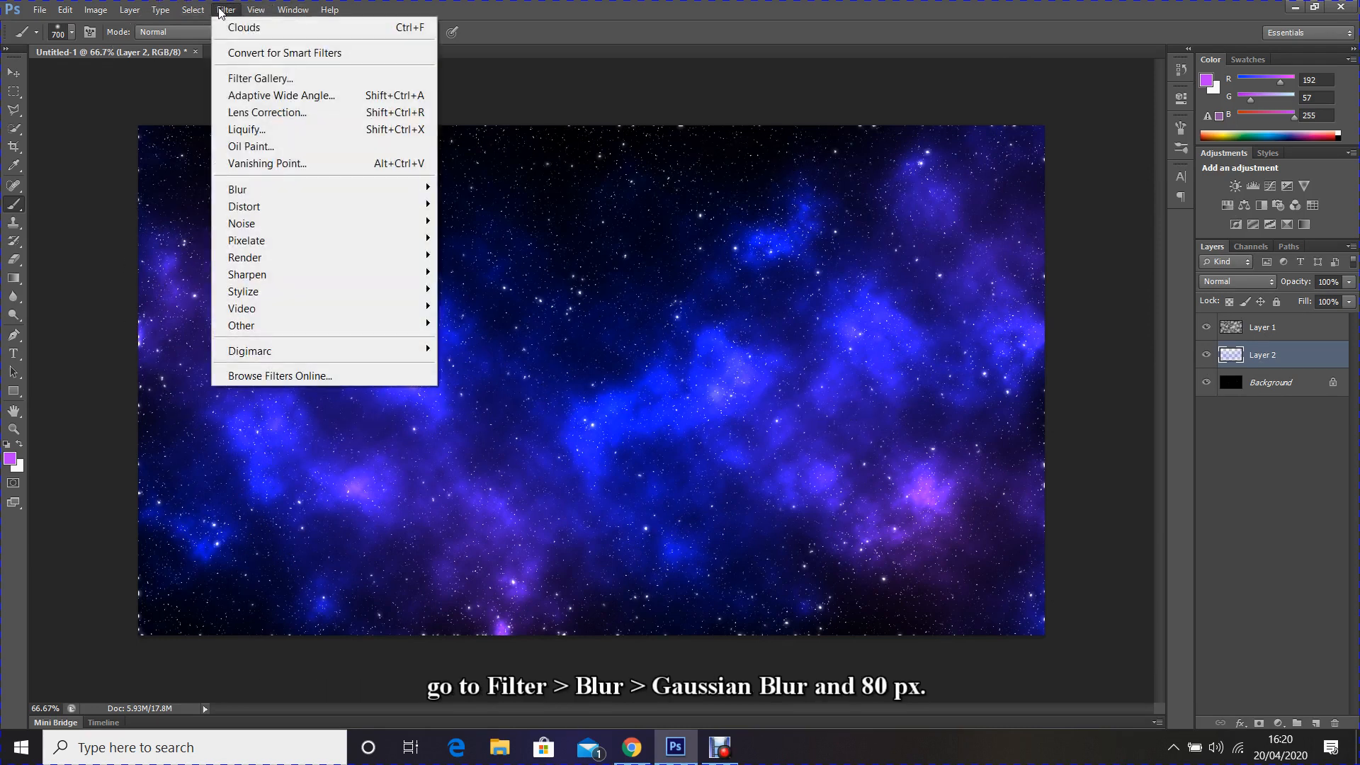
{"action": "mouse_move", "coordinate": [273, 186]}
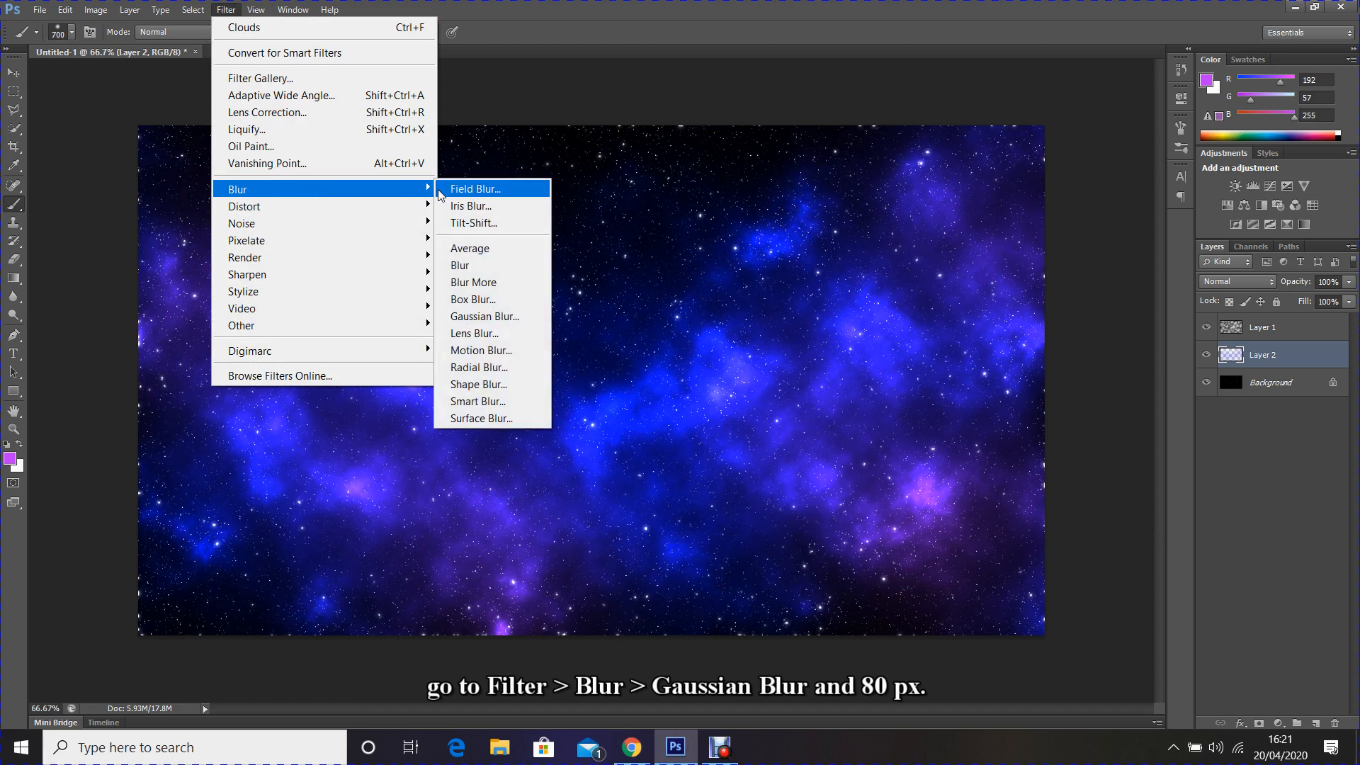
{"action": "left_click", "coordinate": [500, 318]}
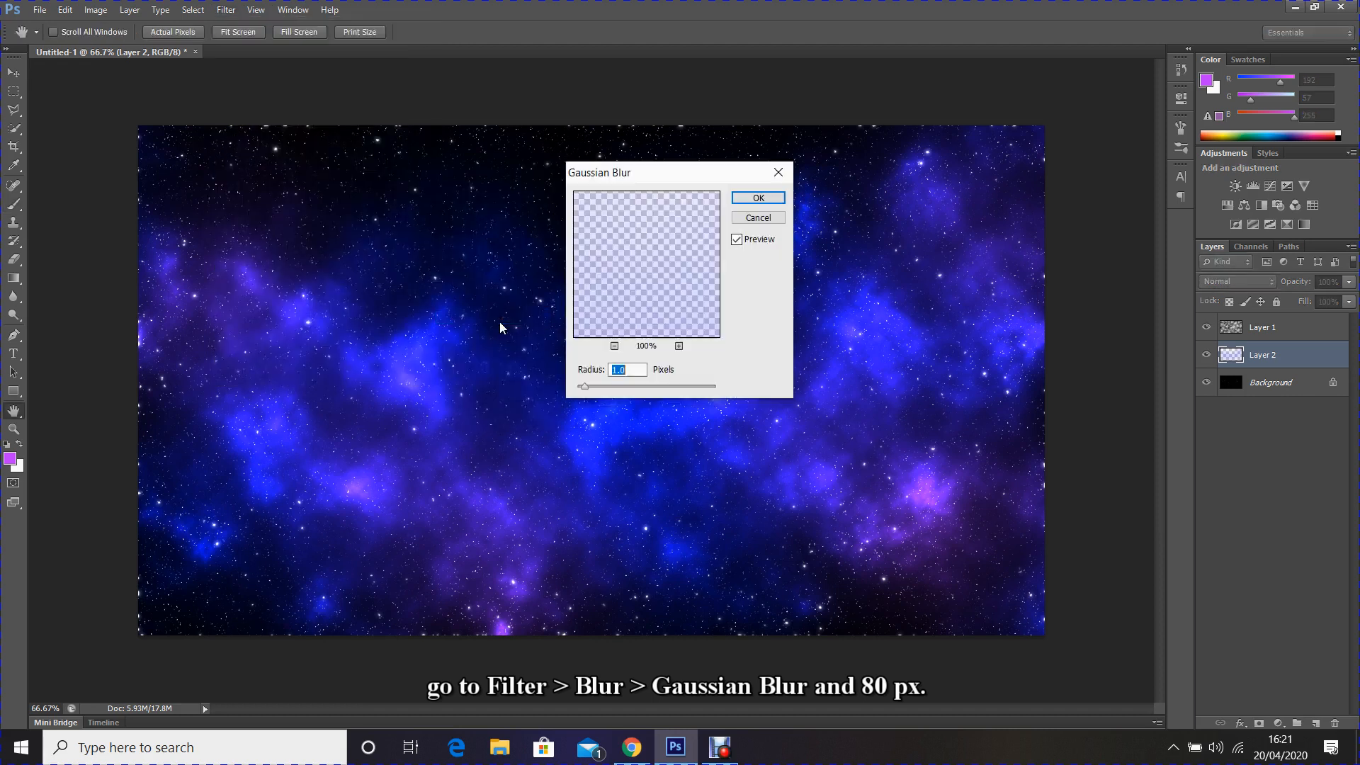
{"action": "type", "text": "80"}
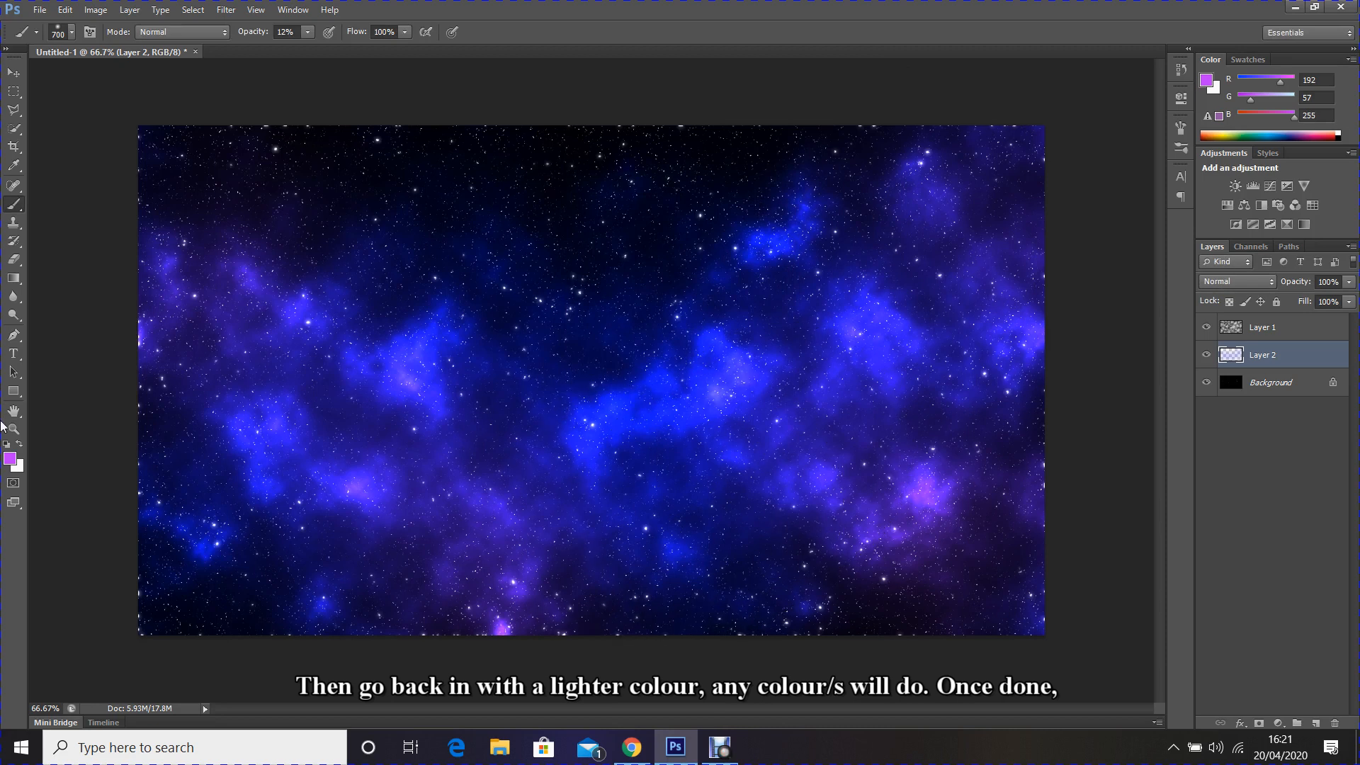
Set the foreground colour to yellow-green, RGB 198, 255, 1, and dab soft highlights over the blue and purple clouds and the dark upper area
{"action": "left_click", "coordinate": [10, 459]}
{"action": "left_click_drag", "start_coordinate": [1035, 207], "coordinate": [1035, 310]}
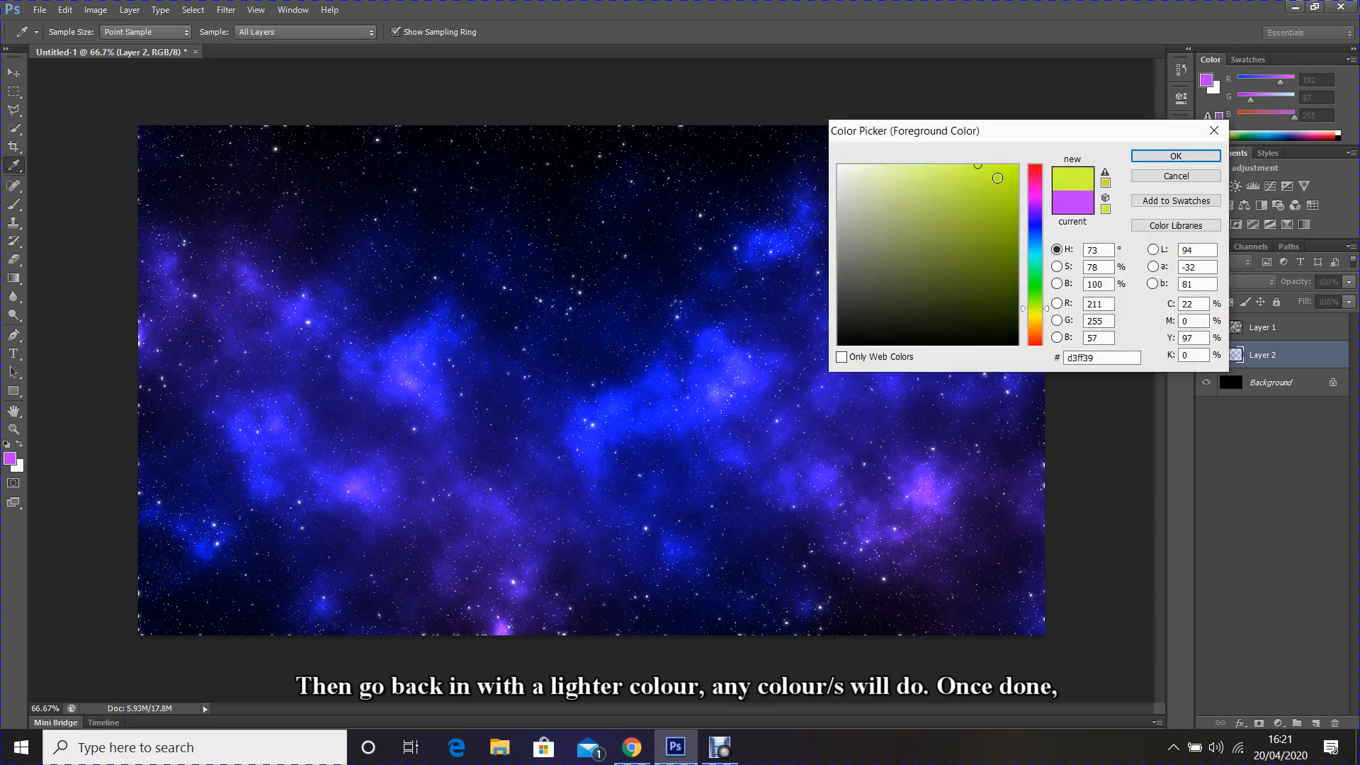
{"action": "left_click", "coordinate": [1017, 166]}
{"action": "left_click", "coordinate": [1176, 157]}
{"action": "left_click", "coordinate": [577, 395]}
{"action": "left_click", "coordinate": [220, 556]}
{"action": "left_click", "coordinate": [910, 513]}
{"action": "left_click", "coordinate": [261, 334]}
{"action": "key", "text": "bracketleft"}
{"action": "key", "text": "bracketleft"}
{"action": "left_click", "coordinate": [617, 478]}
{"action": "key", "text": "bracketright"}
{"action": "key", "text": "bracketright"}
{"action": "left_click", "coordinate": [898, 256]}
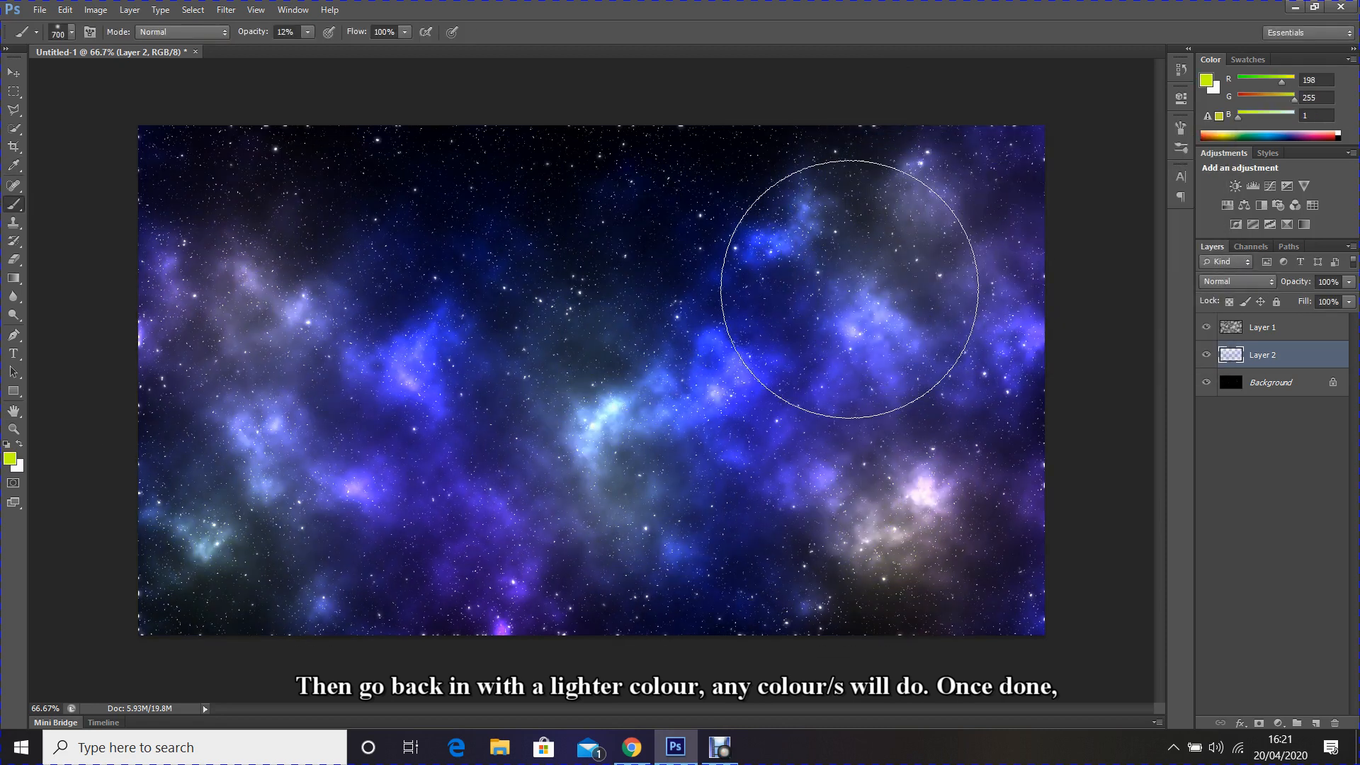
{"action": "left_click", "coordinate": [546, 225]}
Switch the foreground colour to light orange, RGB 244, 193, 105, and paint warm highlights over the nebula clouds
{"action": "left_click", "coordinate": [10, 459]}
{"action": "left_click", "coordinate": [1032, 328]}
{"action": "left_click", "coordinate": [963, 213]}
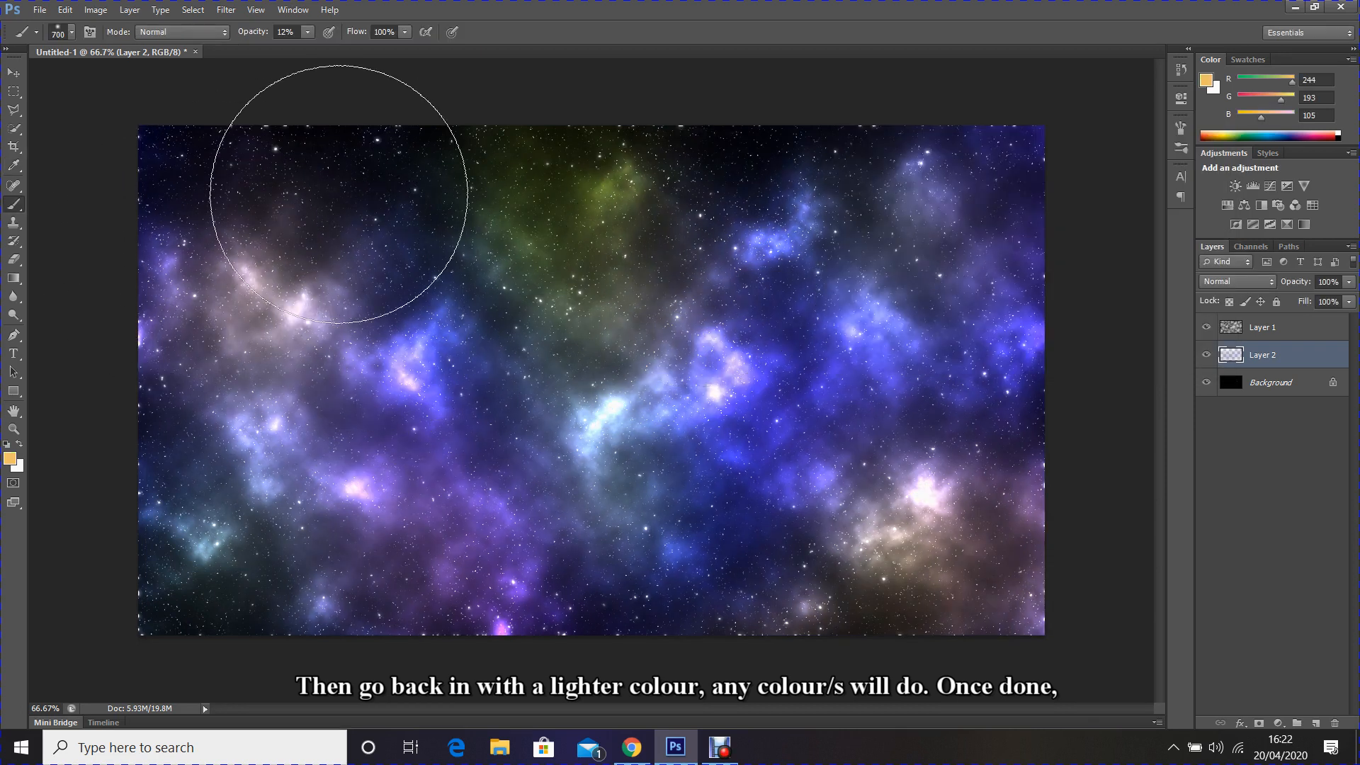
Open the stone texture image "0001 main stone" from the image folder
{"action": "left_click", "coordinate": [40, 10]}
{"action": "left_click", "coordinate": [61, 44]}
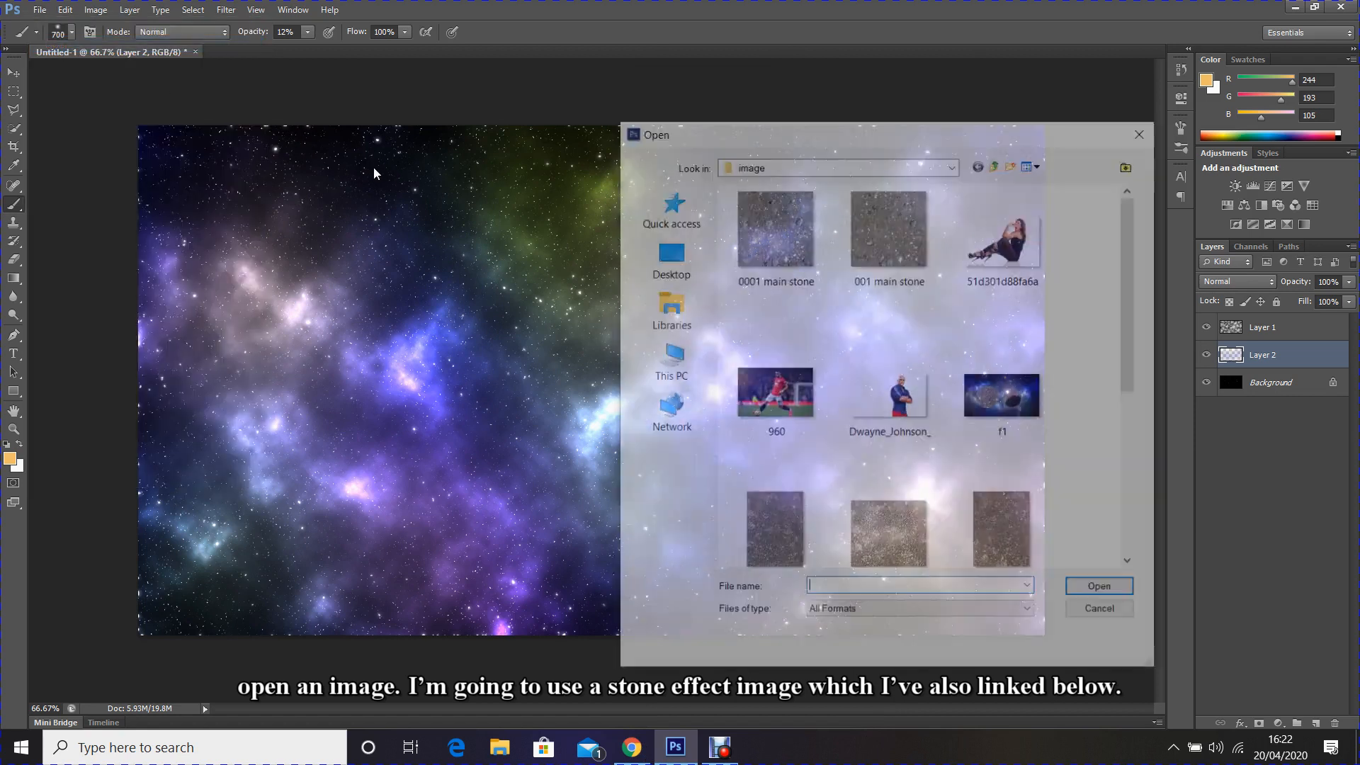
{"action": "double_click", "coordinate": [777, 236]}
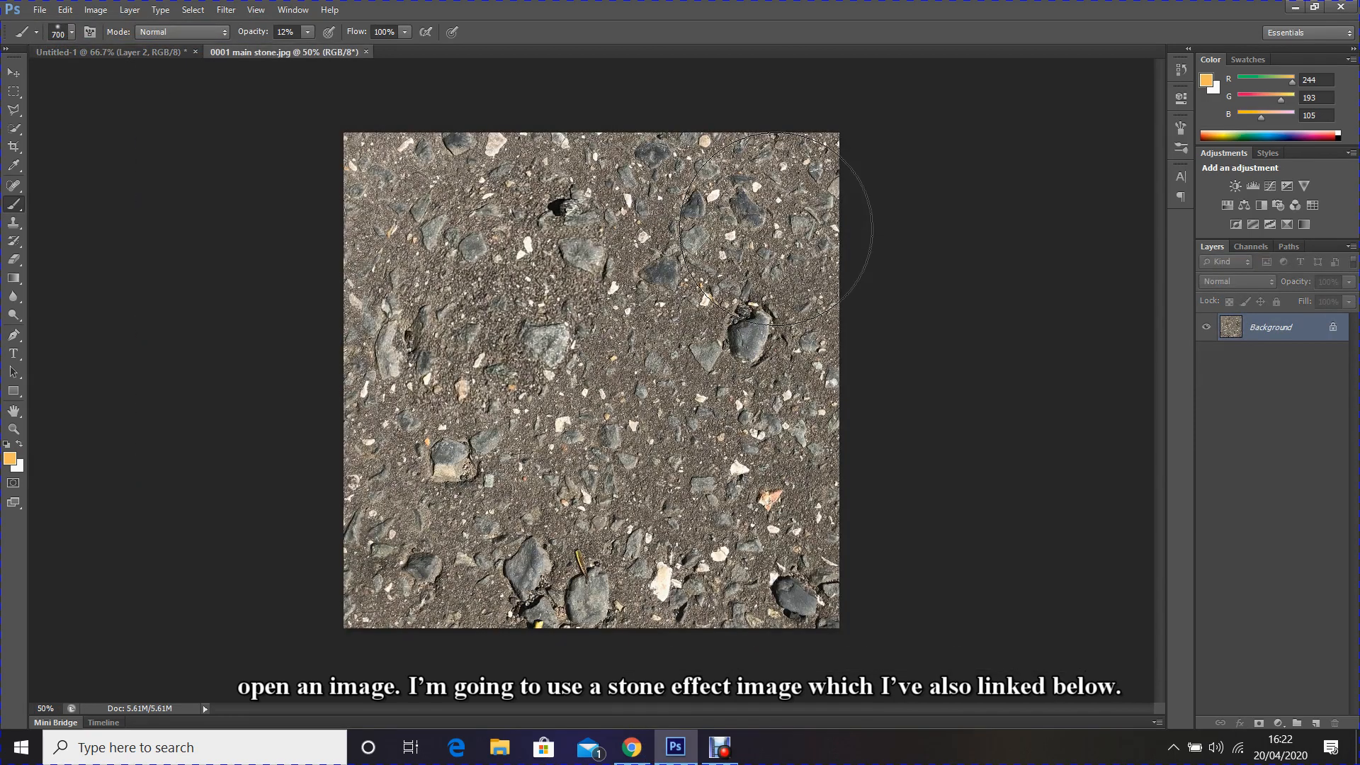
Select a large circle covering most of the stone image with the Elliptical Marquee tool and copy it to a new layer
{"action": "left_click", "coordinate": [14, 92]}
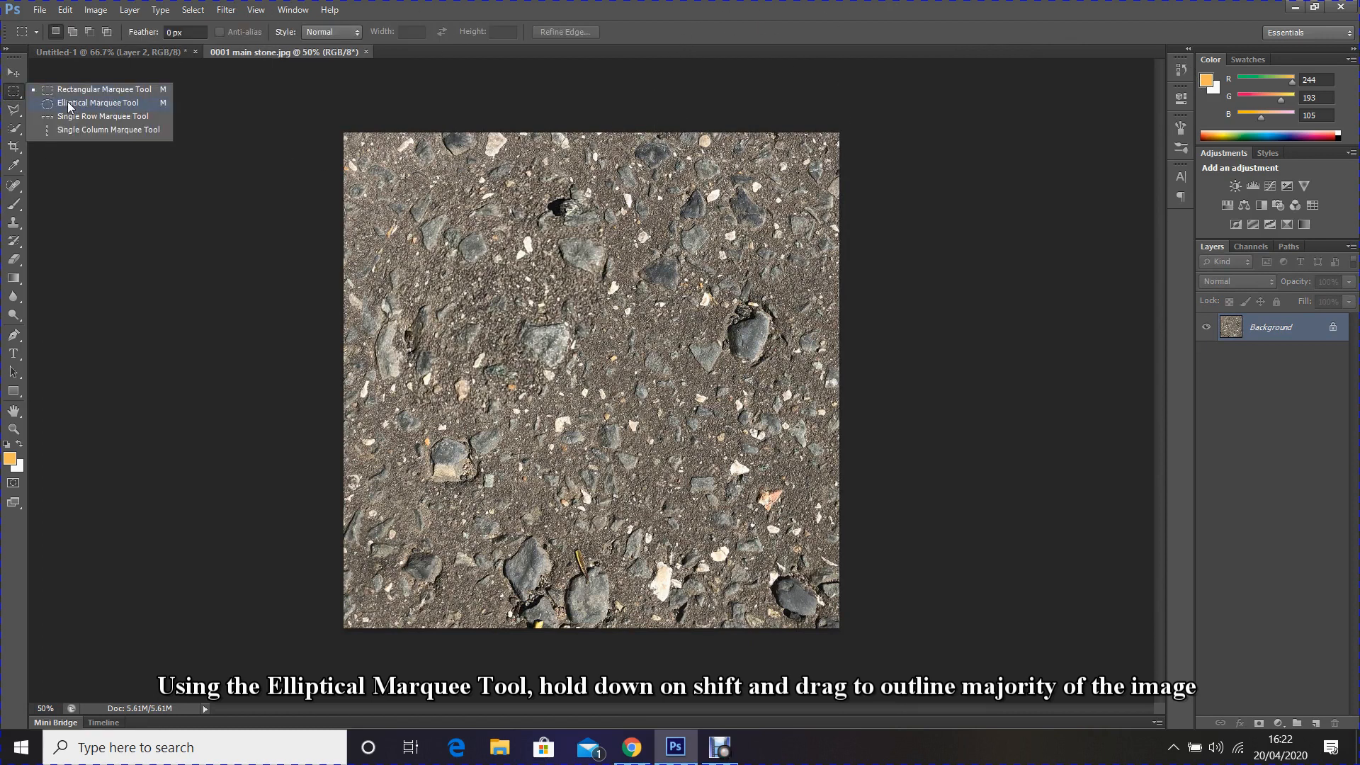
{"action": "left_click", "coordinate": [69, 105]}
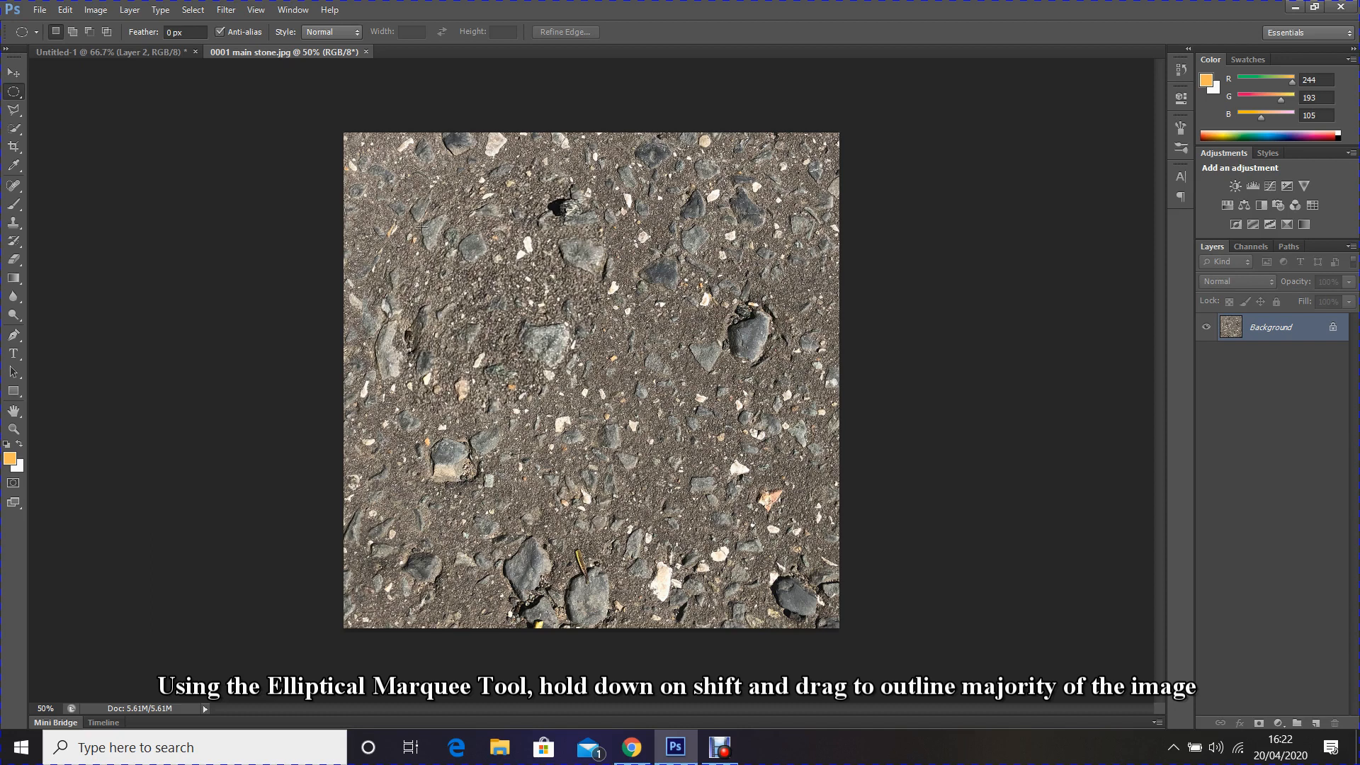
{"action": "left_click_drag", "start_coordinate": [383, 175], "coordinate": [816, 603]}
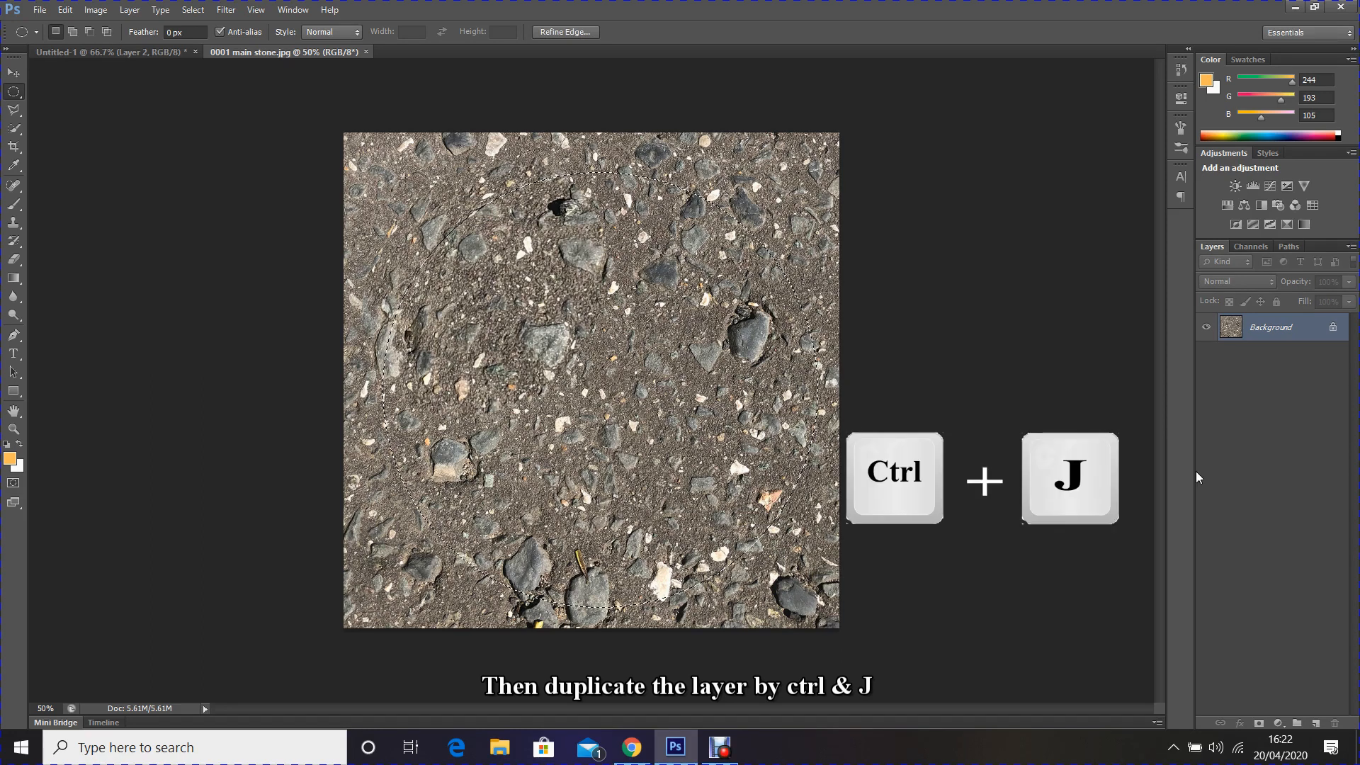
{"action": "key", "text": "ctrl+j"}
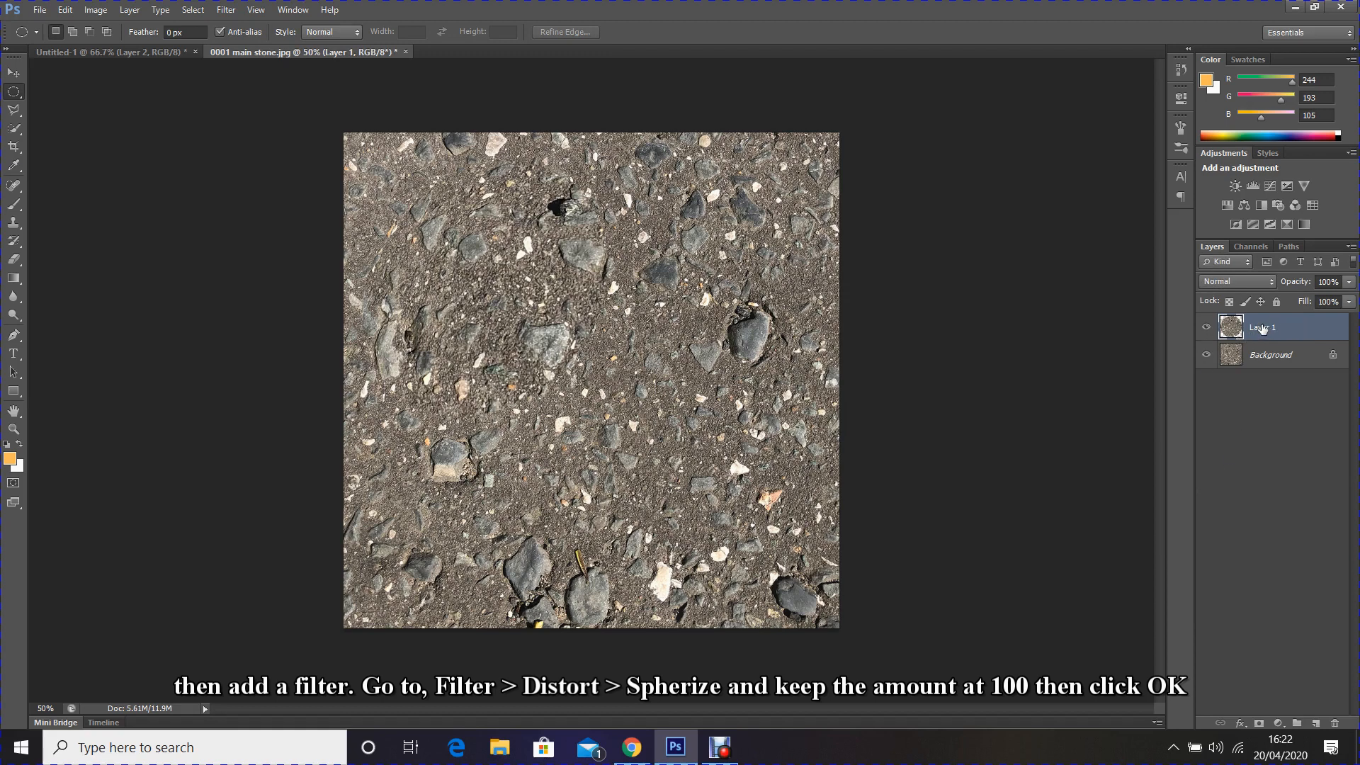
Apply the Spherize filter at 100% in Normal mode to the circular stone layer twice
{"action": "left_click", "coordinate": [226, 10]}
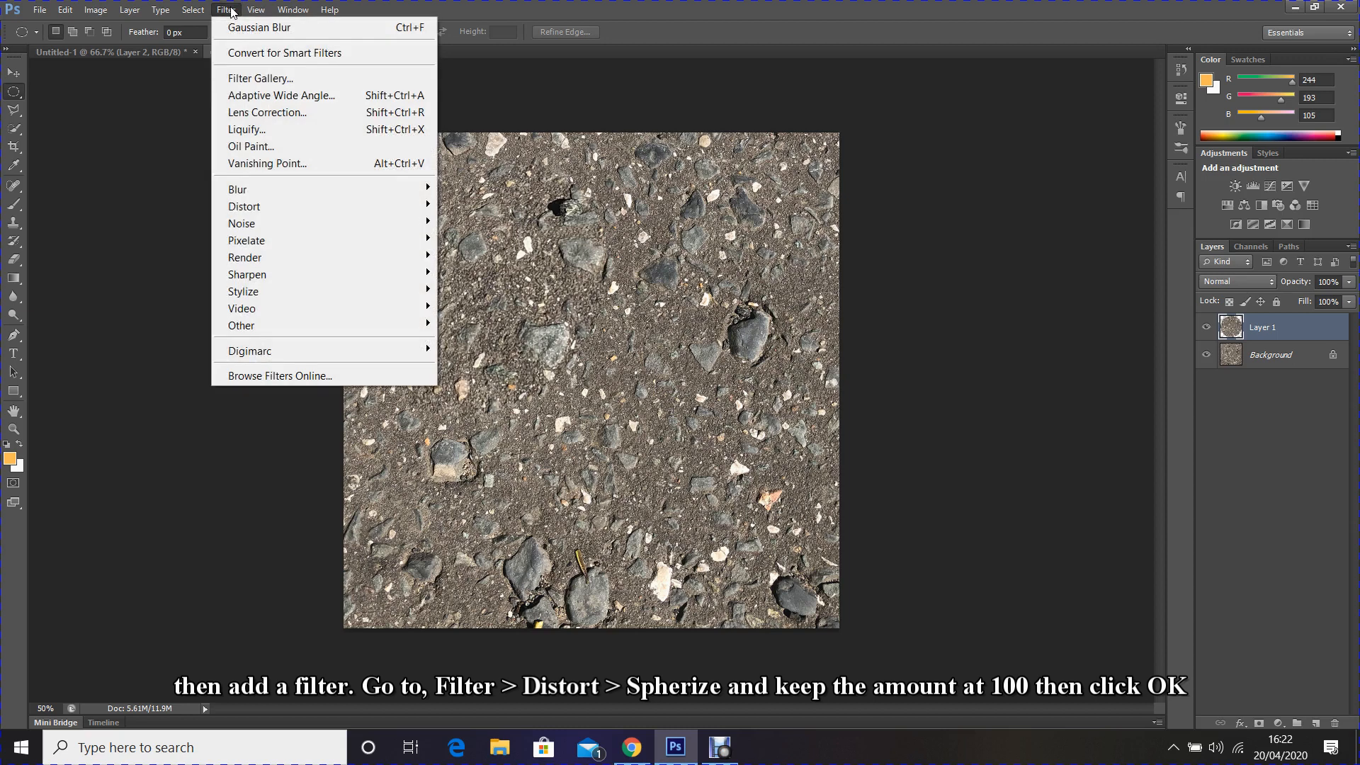
{"action": "mouse_move", "coordinate": [298, 206]}
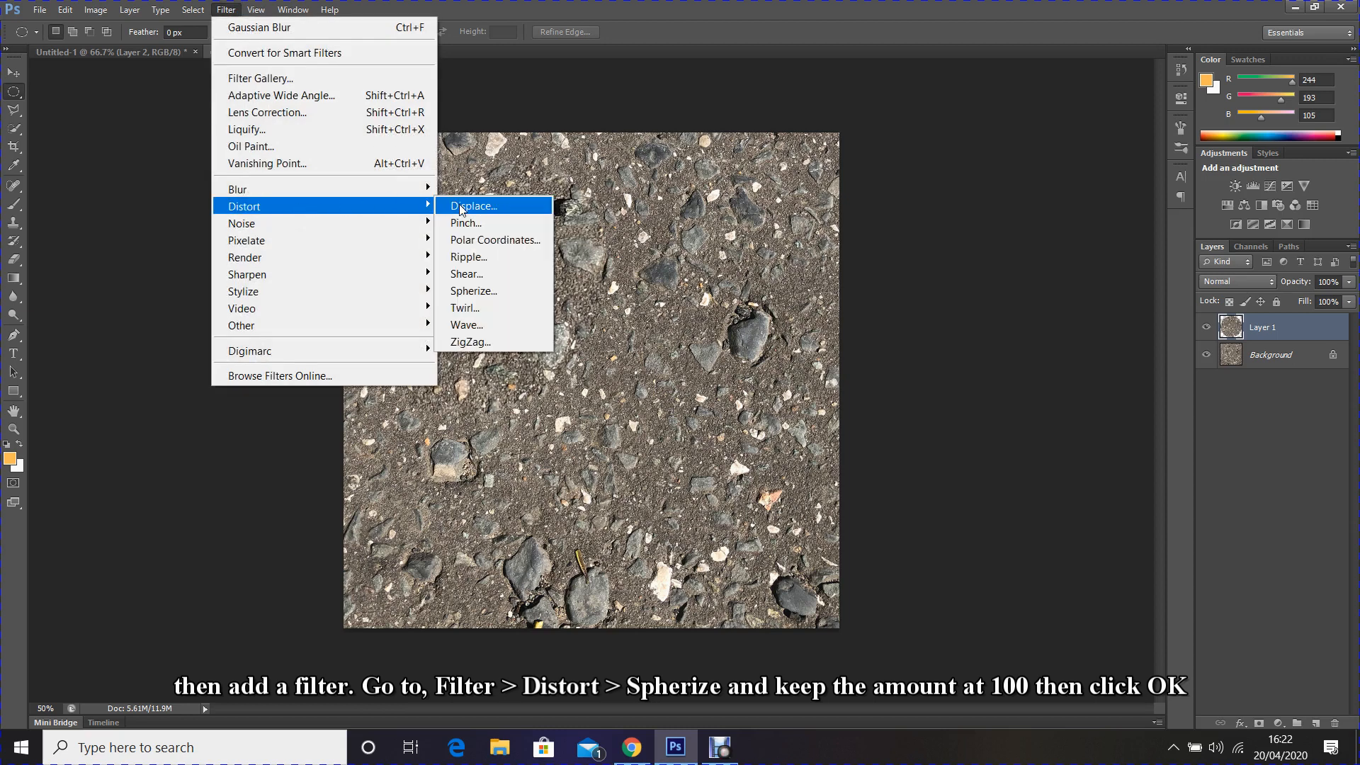
{"action": "left_click", "coordinate": [509, 292]}
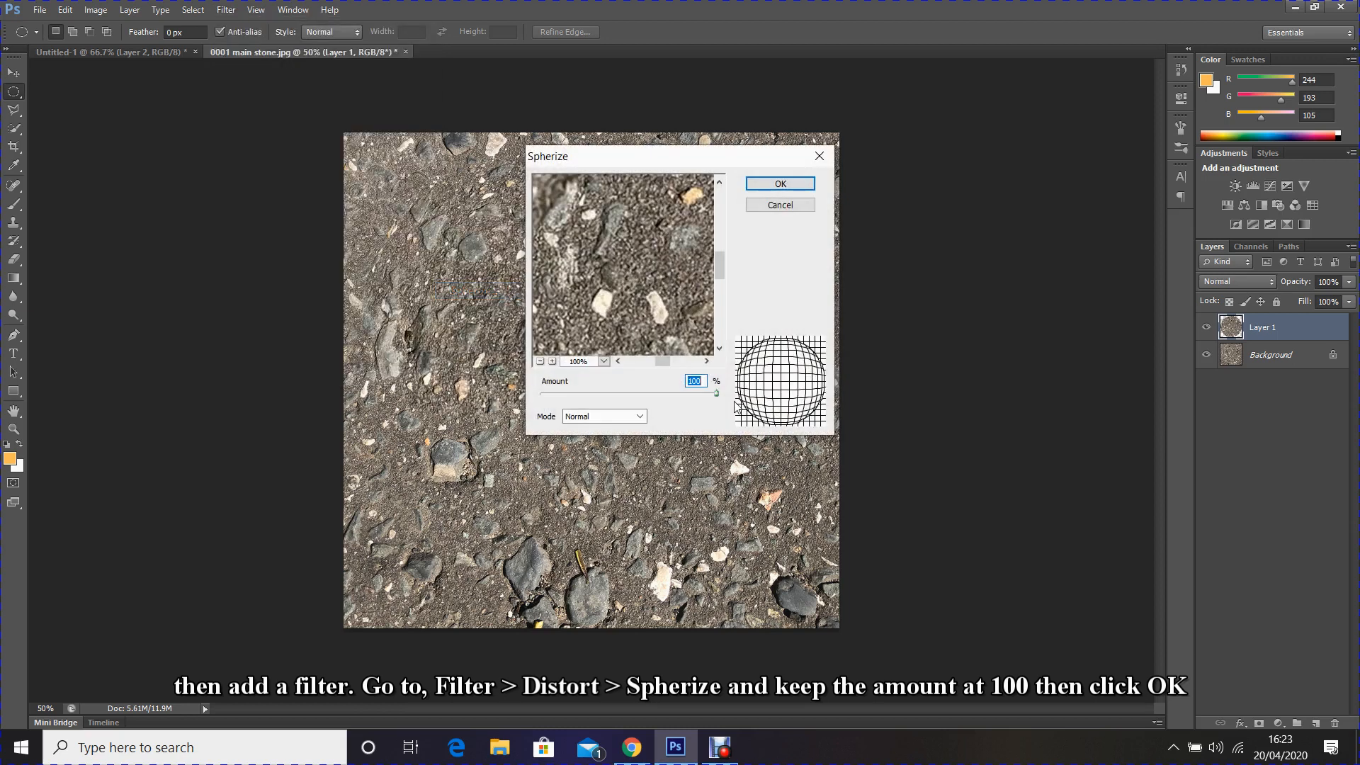
{"action": "left_click", "coordinate": [781, 185]}
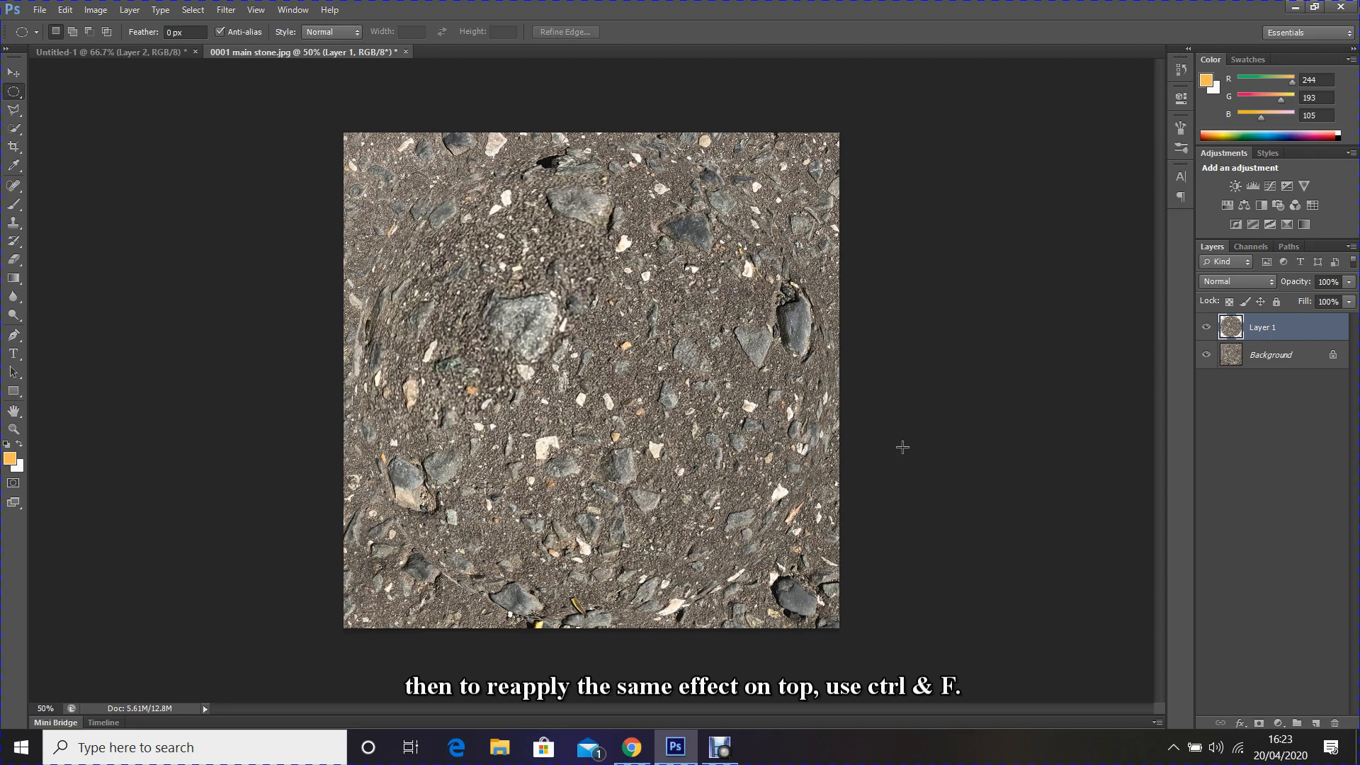
{"action": "key", "text": "ctrl+f"}
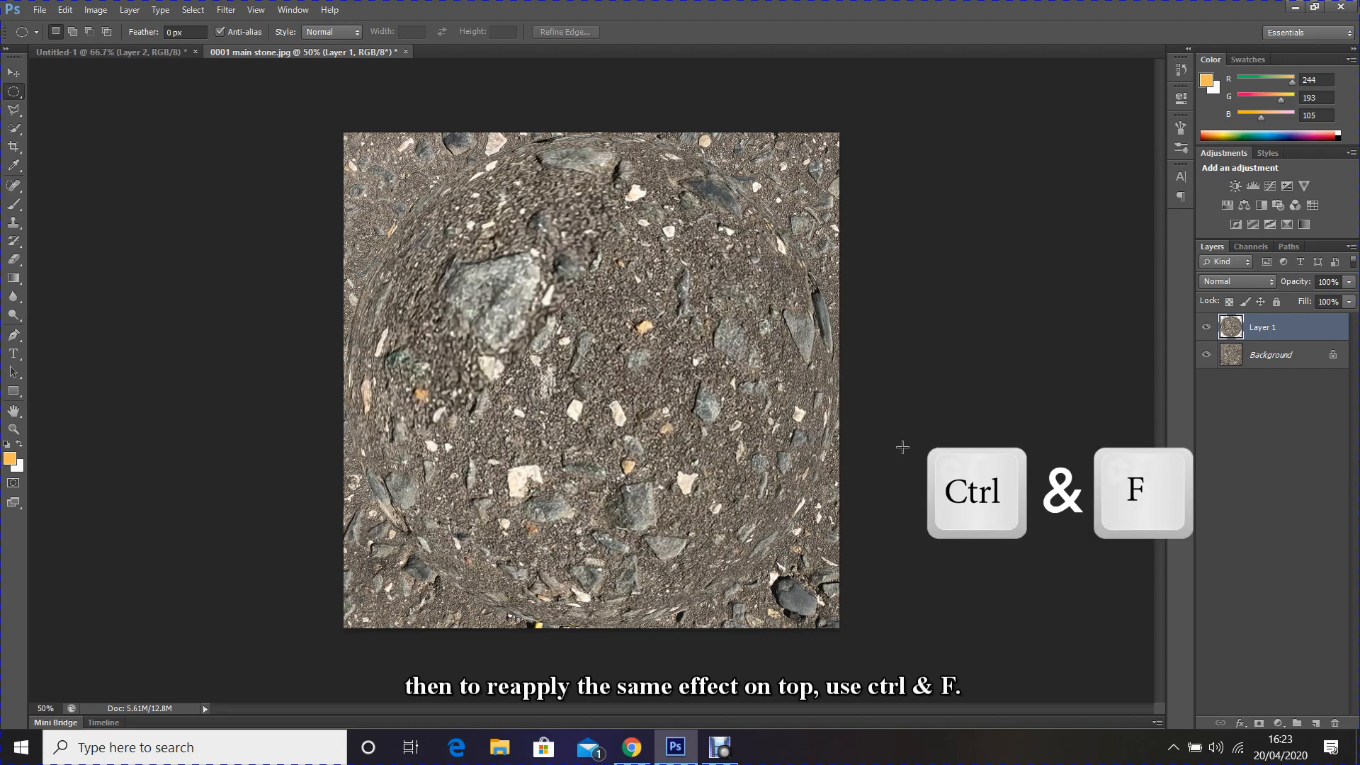
Move the stone sphere into the Untitled-1 document and place its layer at the top of the layer stack
{"action": "left_click", "coordinate": [15, 75]}
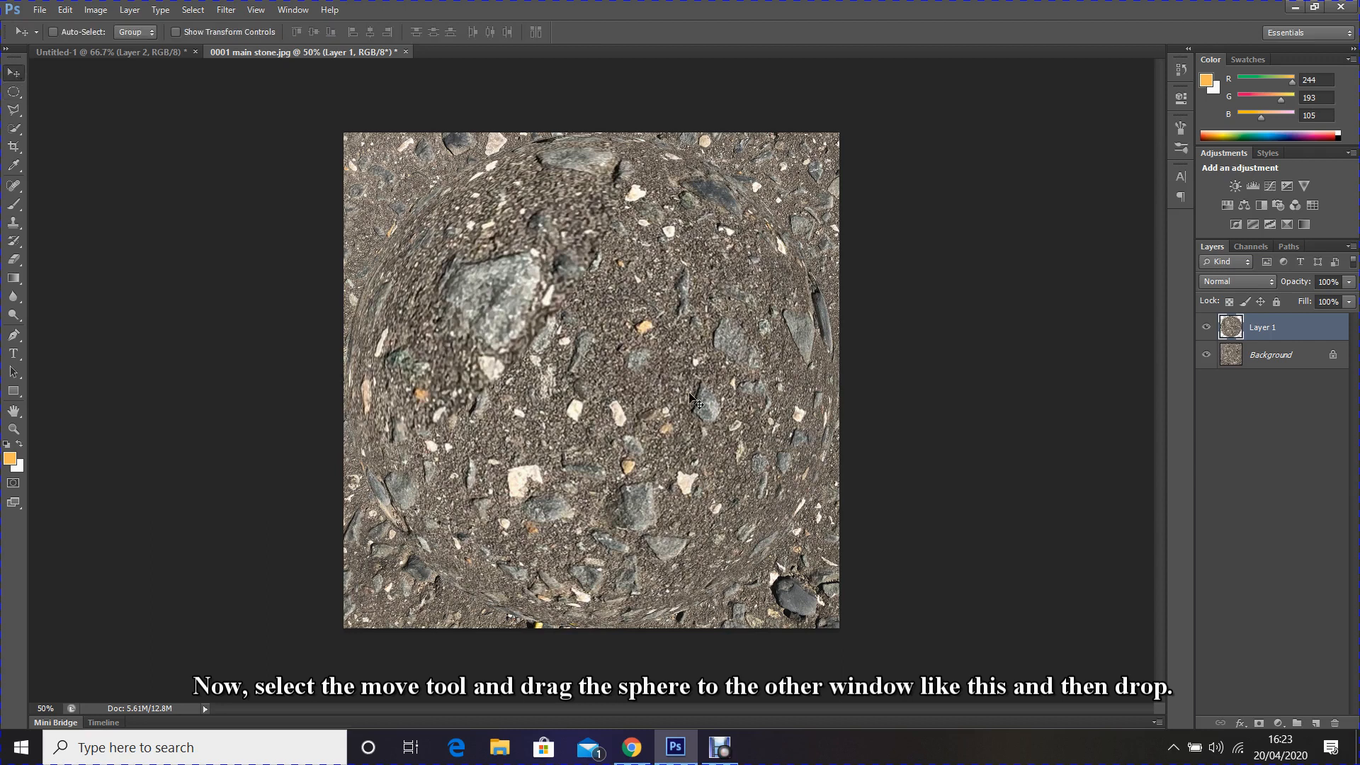
{"action": "left_click_drag", "start_coordinate": [748, 418], "coordinate": [277, 201]}
{"action": "left_click_drag", "start_coordinate": [552, 341], "coordinate": [584, 370]}
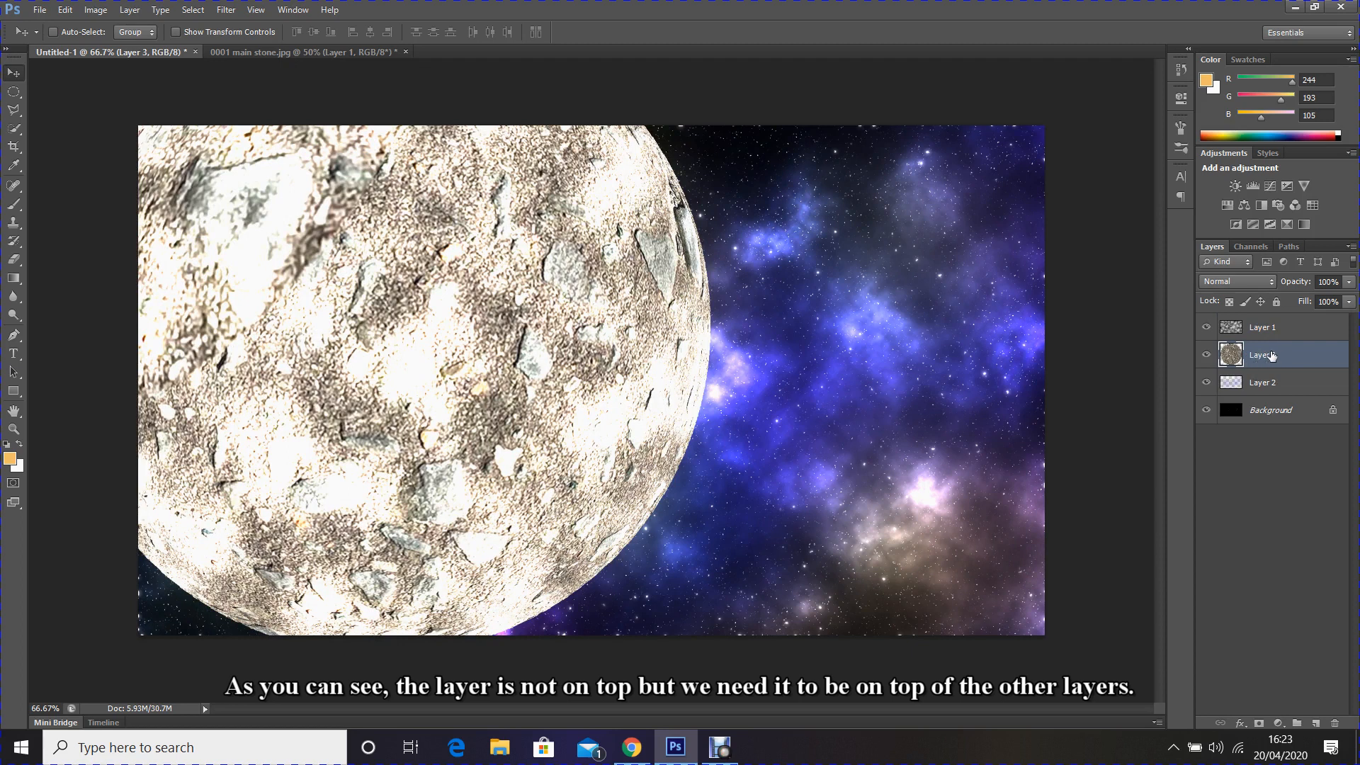
{"action": "left_click_drag", "start_coordinate": [1270, 356], "coordinate": [1274, 315]}
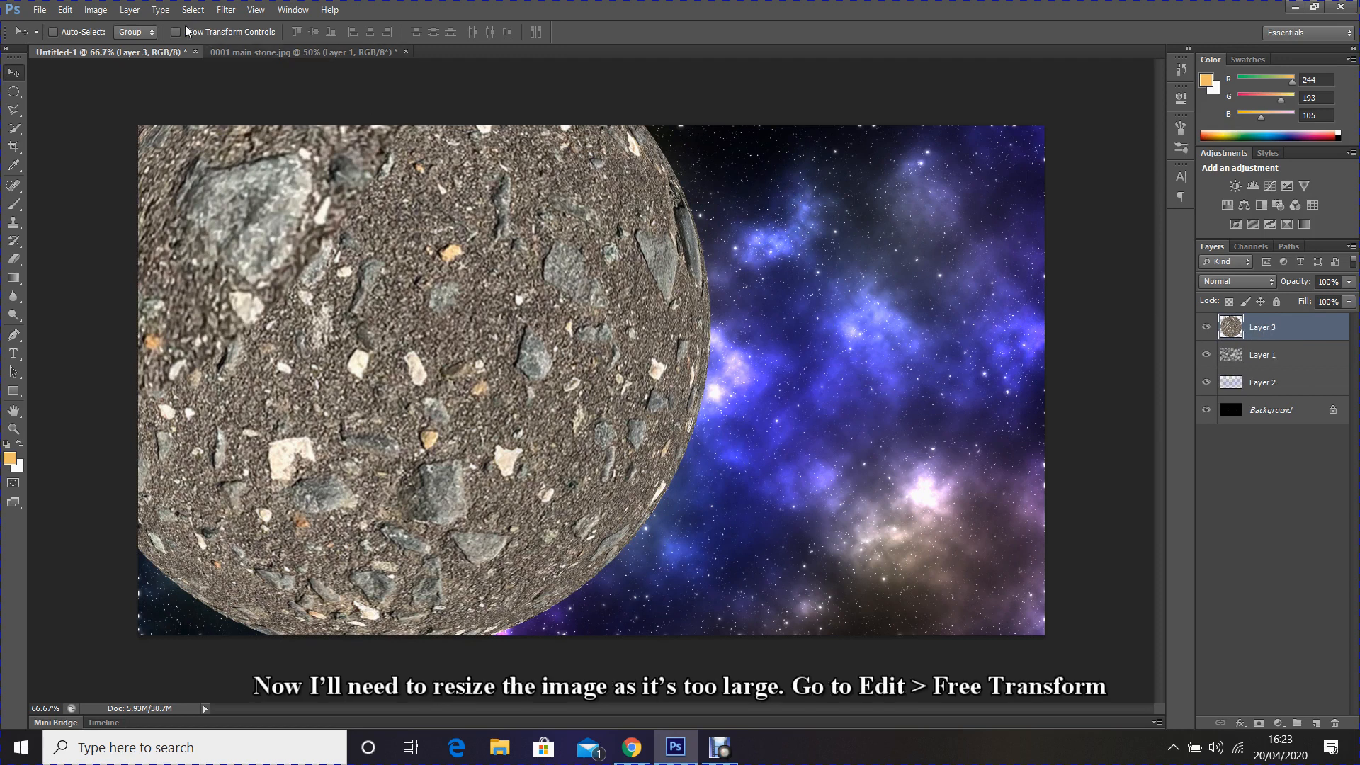
Free Transform the stone sphere to 31.07% in width and height, positioned at X 1133 px, Y 538 px
{"action": "left_click", "coordinate": [66, 10]}
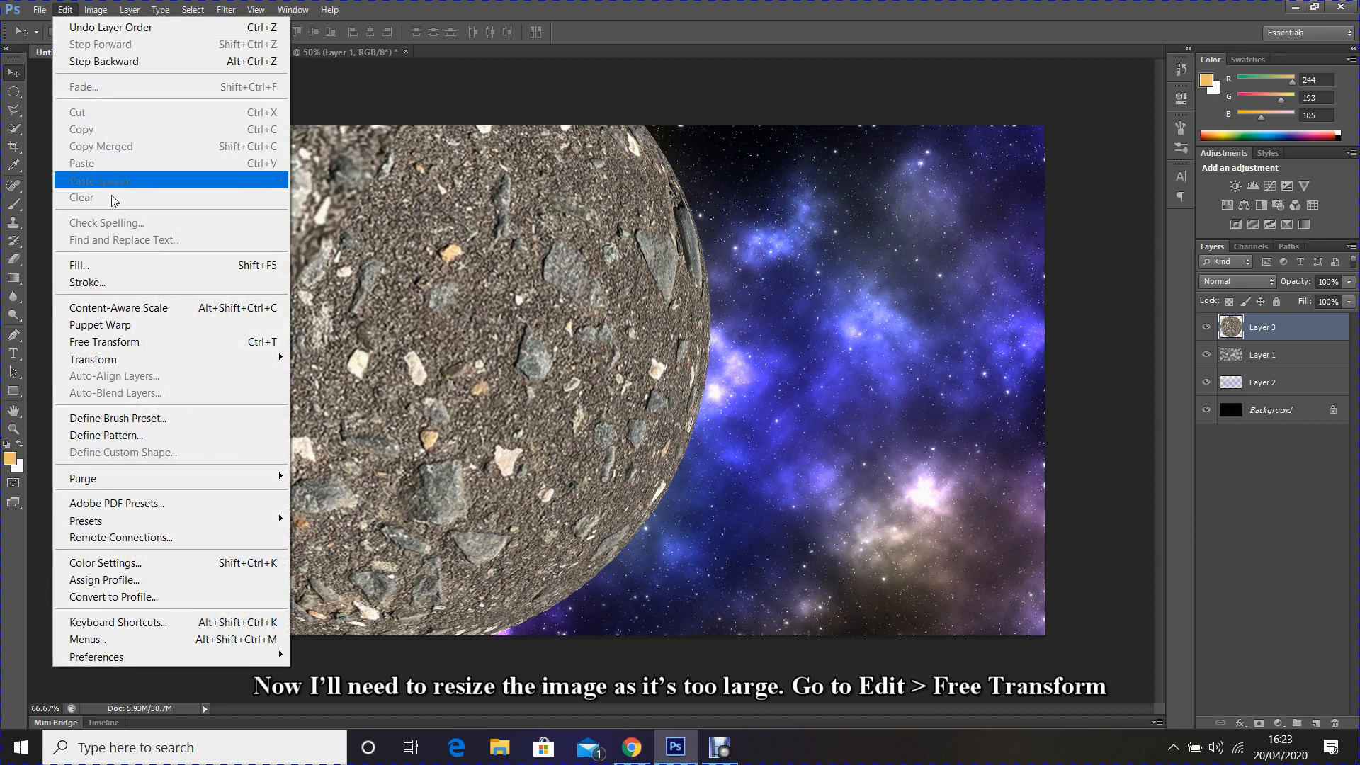
{"action": "left_click", "coordinate": [129, 342]}
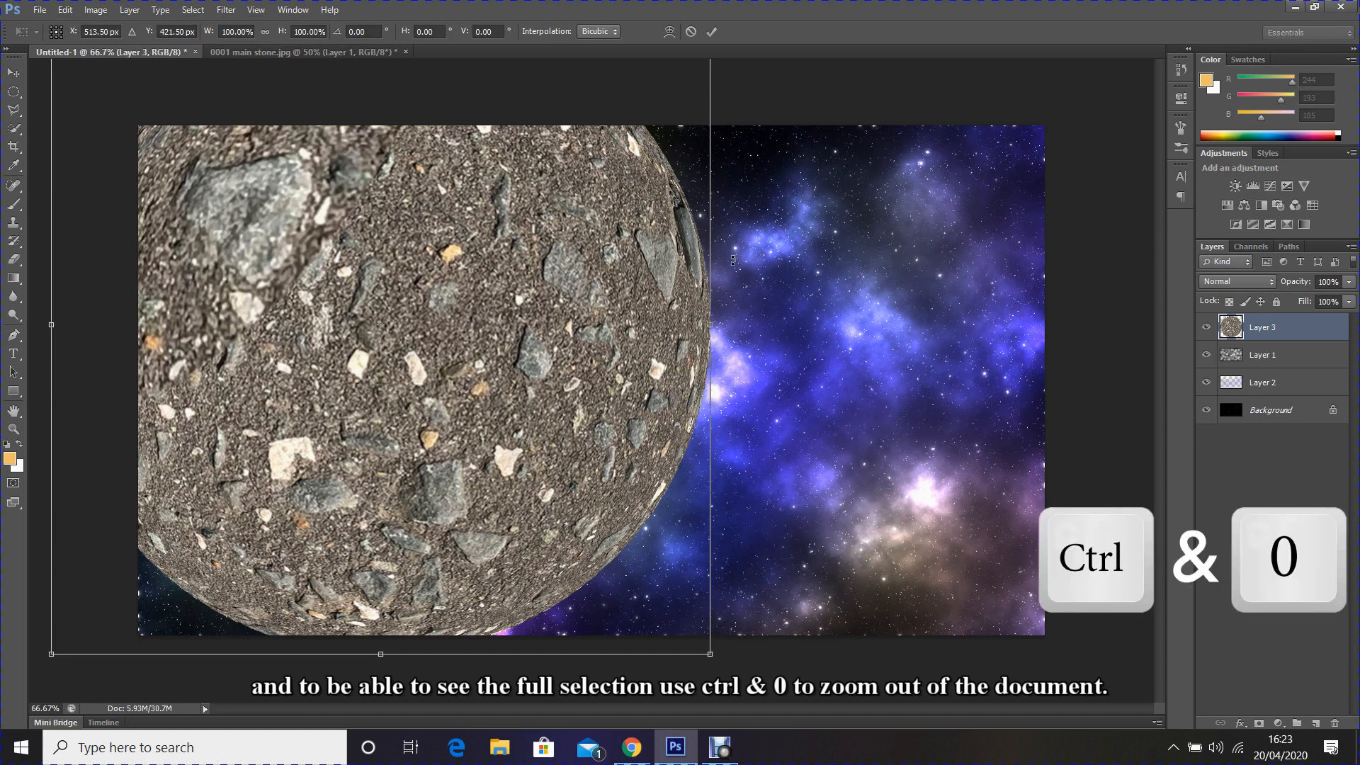
{"action": "key", "text": "ctrl+0"}
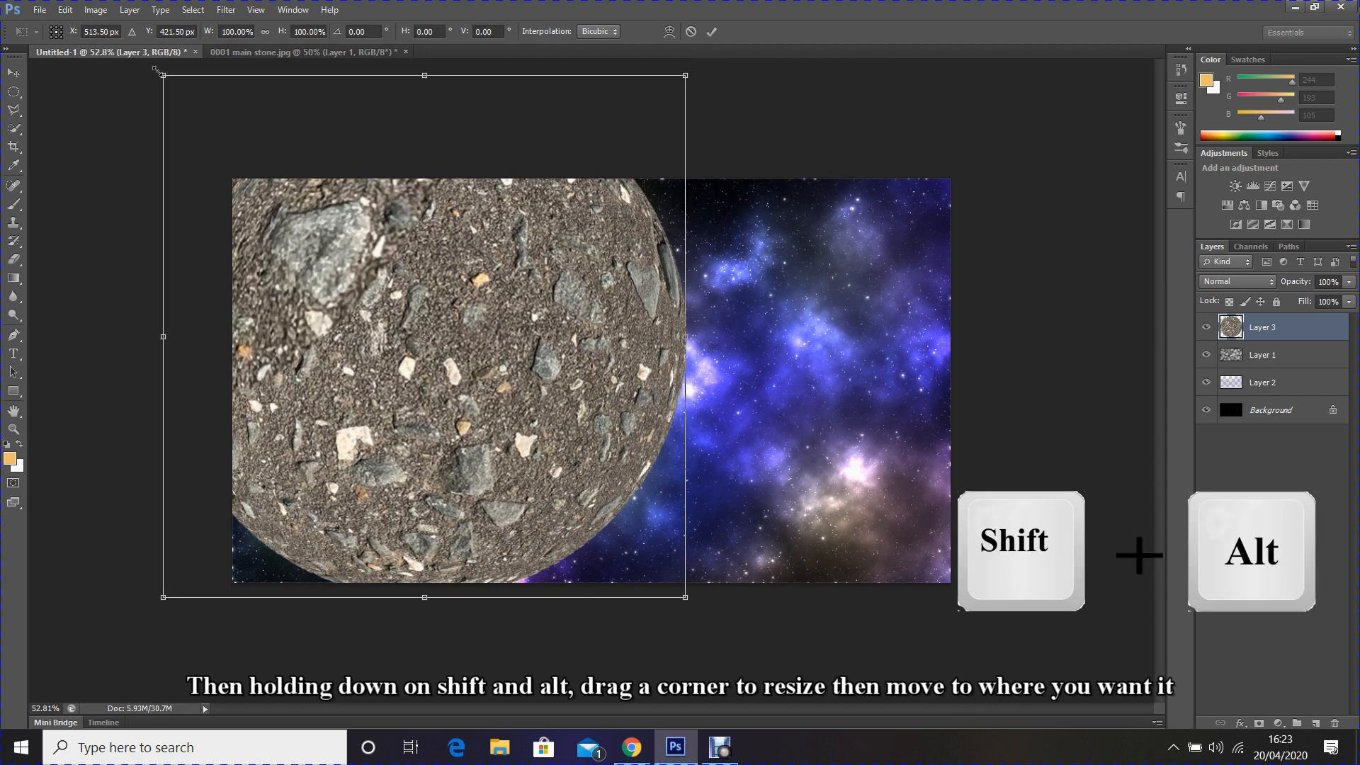
{"action": "left_click_drag", "start_coordinate": [159, 73], "coordinate": [327, 231]}
{"action": "left_click_drag", "start_coordinate": [434, 332], "coordinate": [664, 376]}
{"action": "left_click_drag", "start_coordinate": [752, 286], "coordinate": [738, 299]}
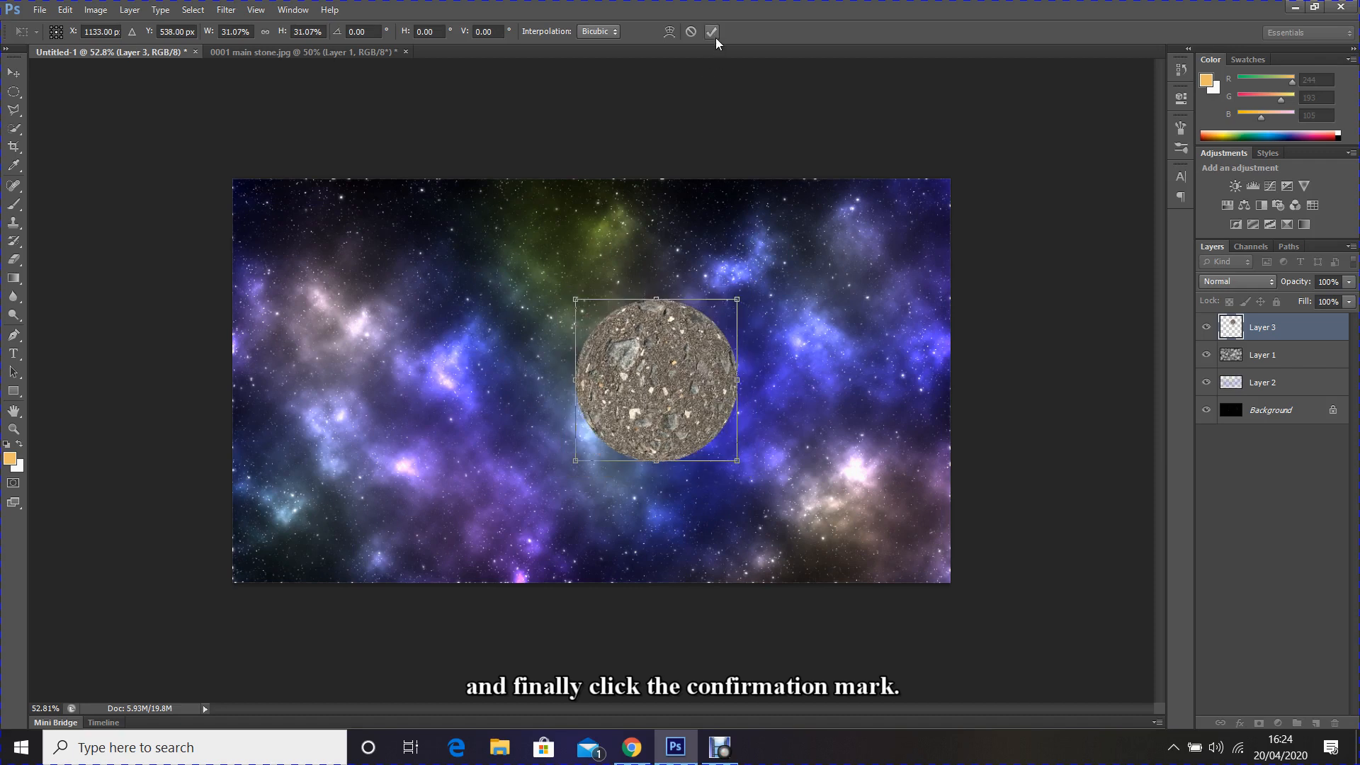
{"action": "left_click", "coordinate": [712, 31]}
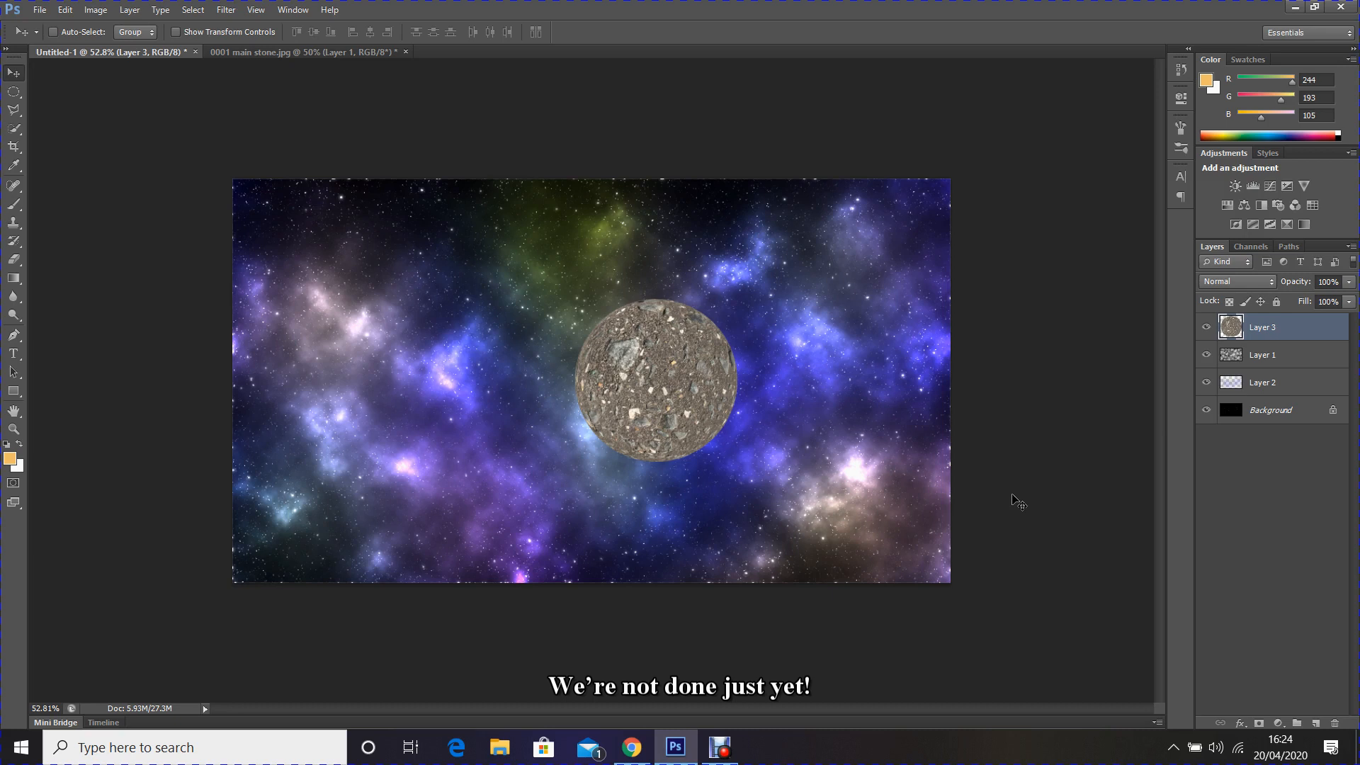
Create a new empty layer above the sphere layer and load the sphere's outline as a selection
{"action": "left_click", "coordinate": [1315, 723]}
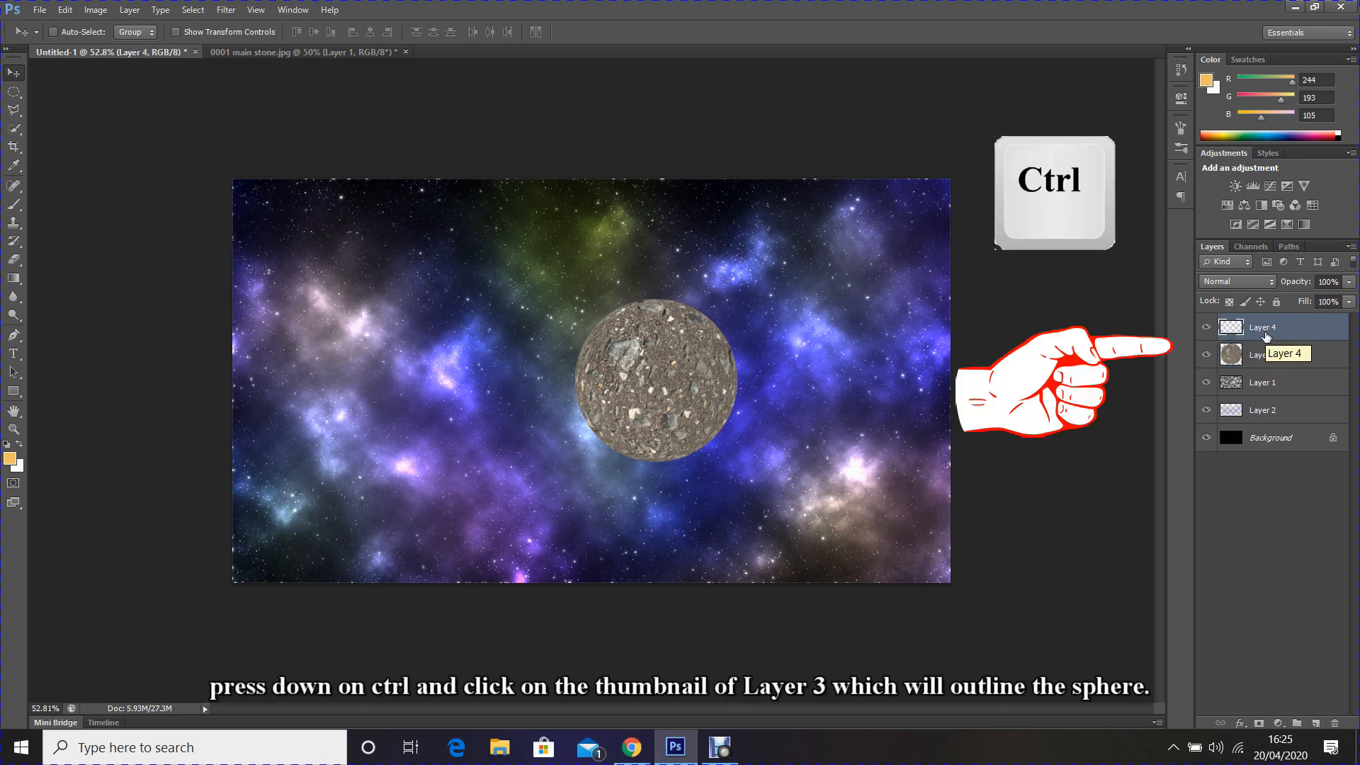
{"action": "left_click", "coordinate": [1233, 357], "text": "ctrl"}
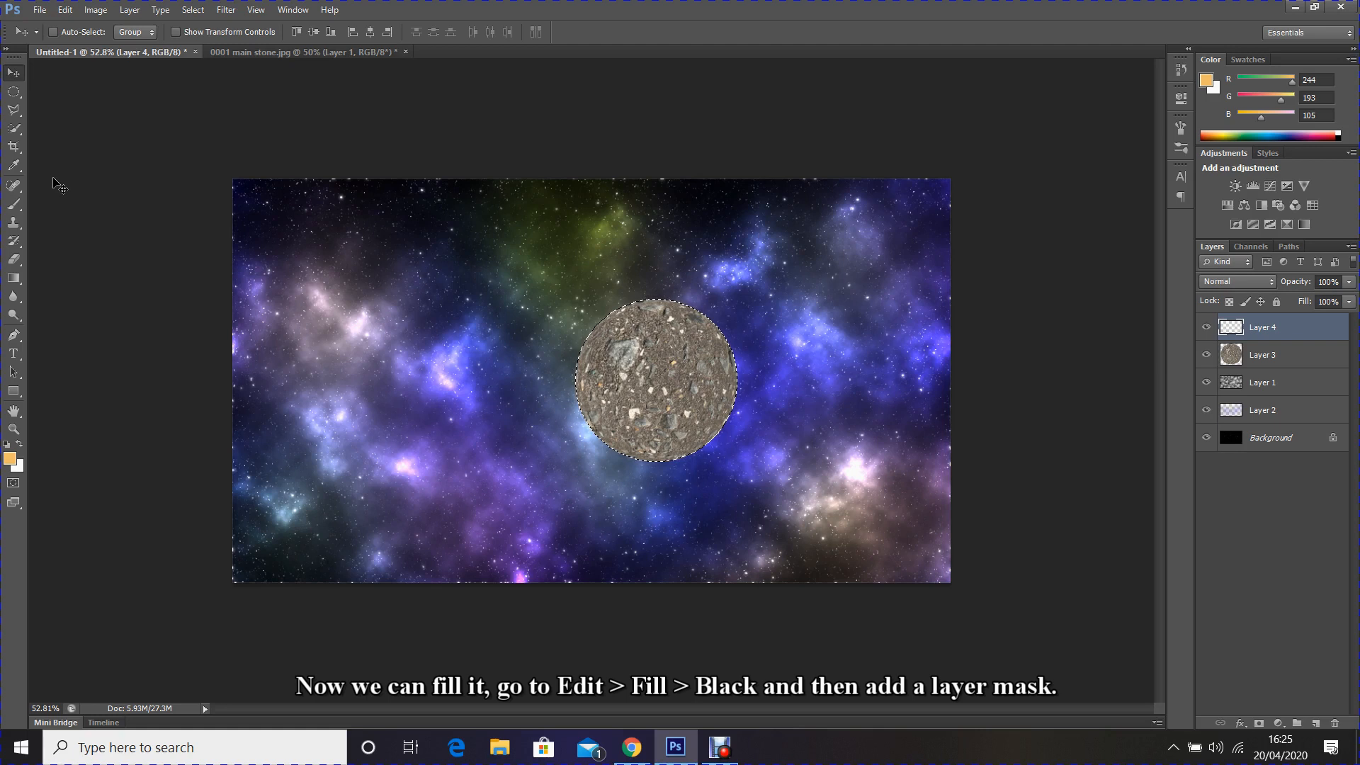
Fill the sphere-shaped selection on Layer 4 with black in Normal mode at 100% opacity
{"action": "left_click", "coordinate": [66, 11]}
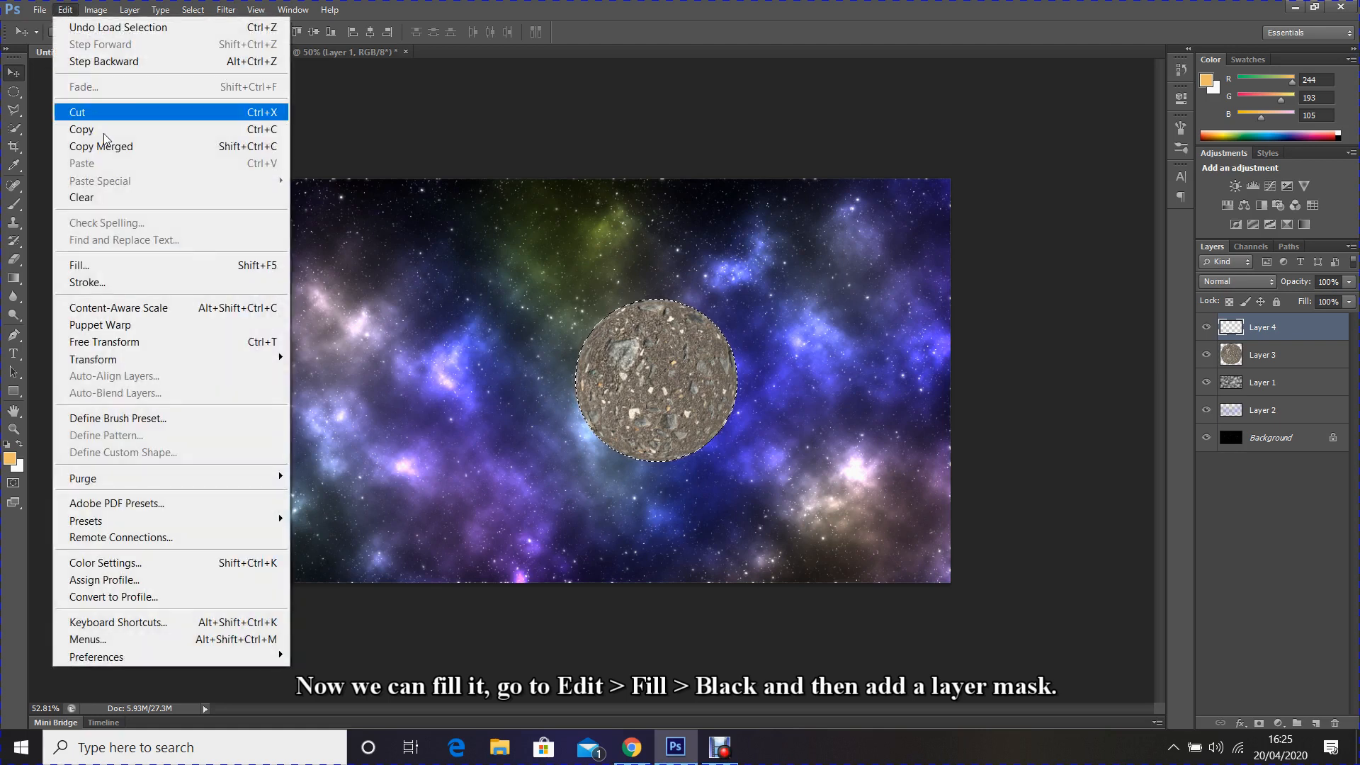
{"action": "left_click", "coordinate": [117, 264]}
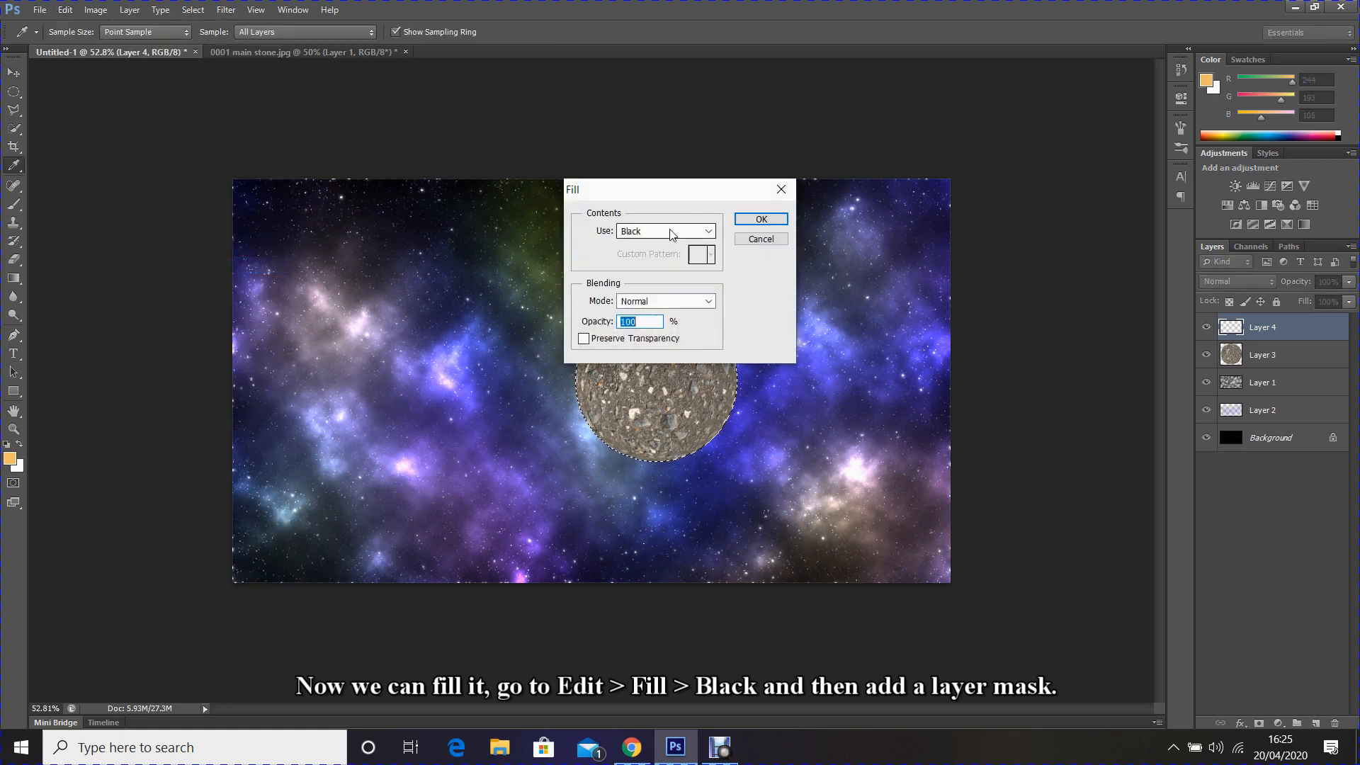
{"action": "left_click", "coordinate": [752, 222]}
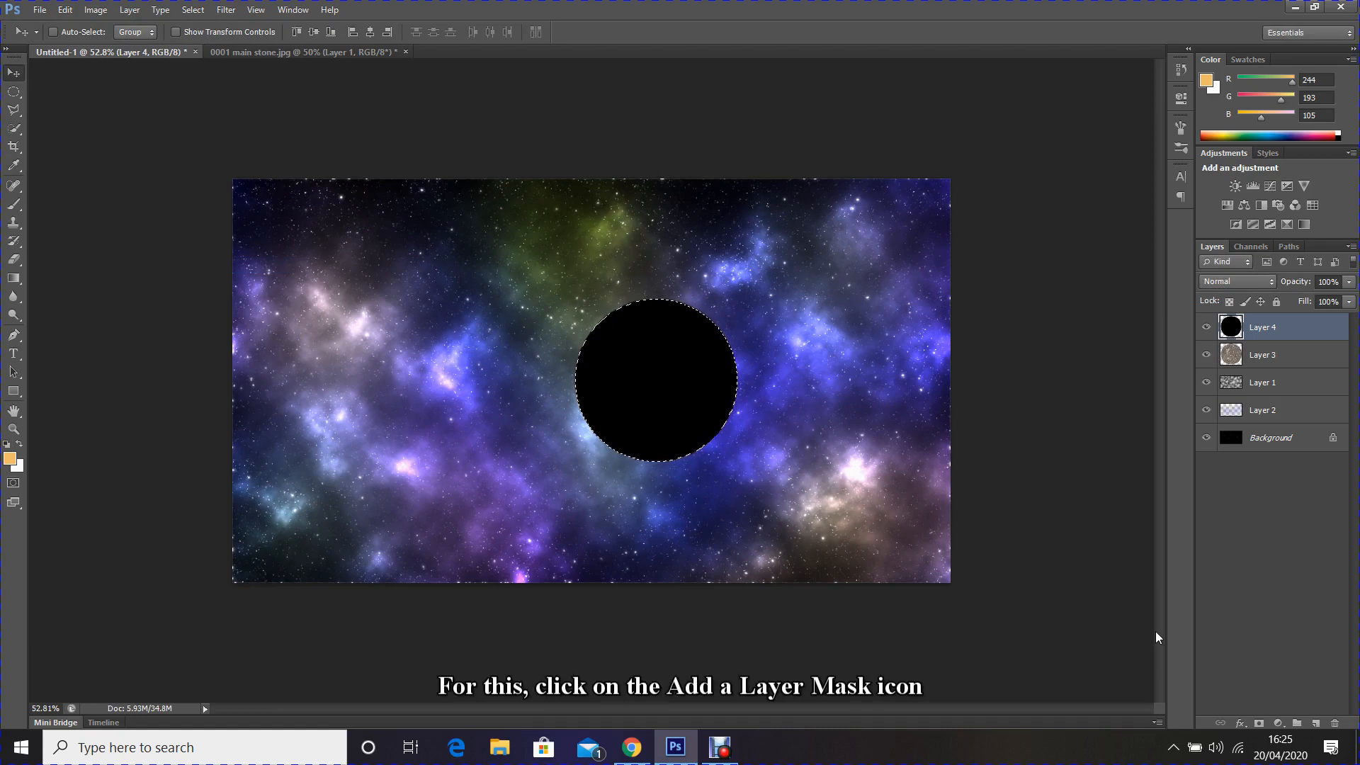
Add an unlinked layer mask to Layer 4 from the selection and shift its black disc down-right, exposing a crescent of stone
{"action": "left_click", "coordinate": [1260, 723]}
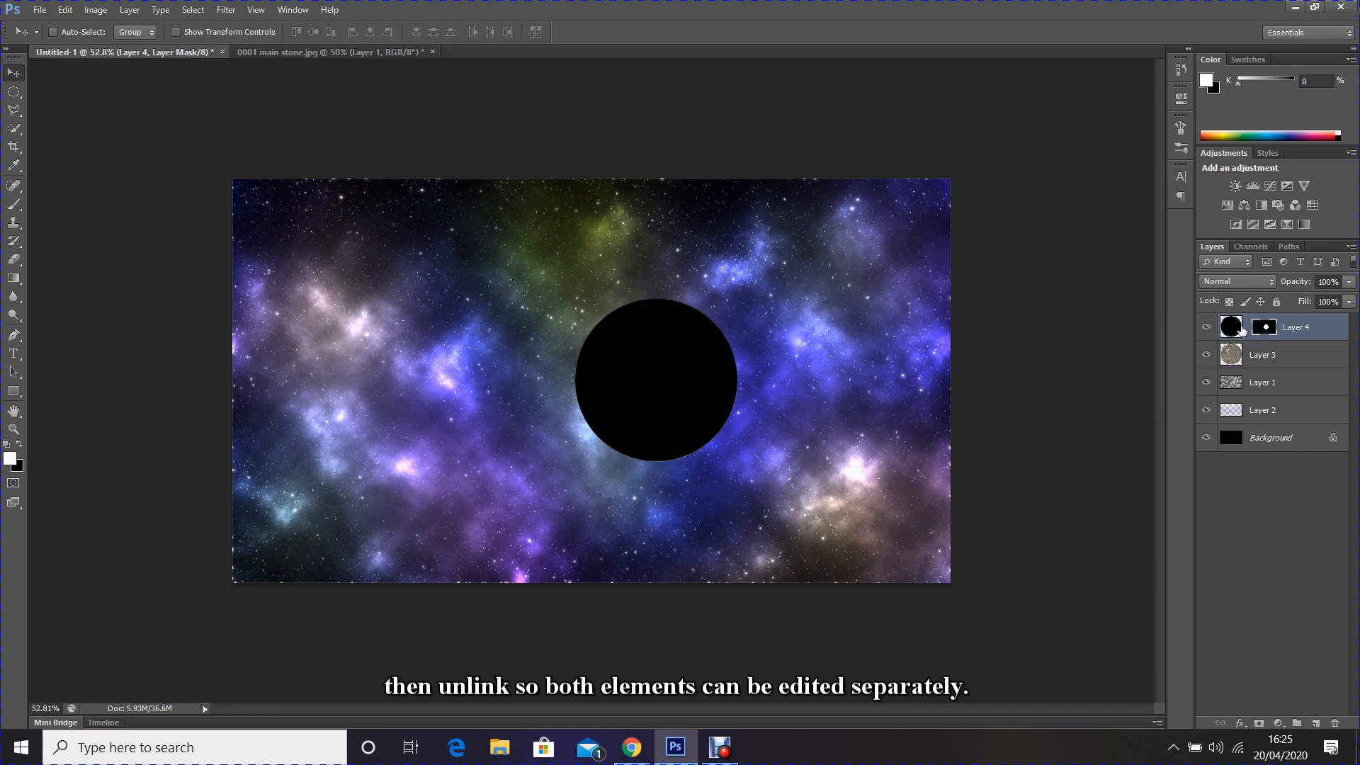
{"action": "left_click", "coordinate": [1247, 328]}
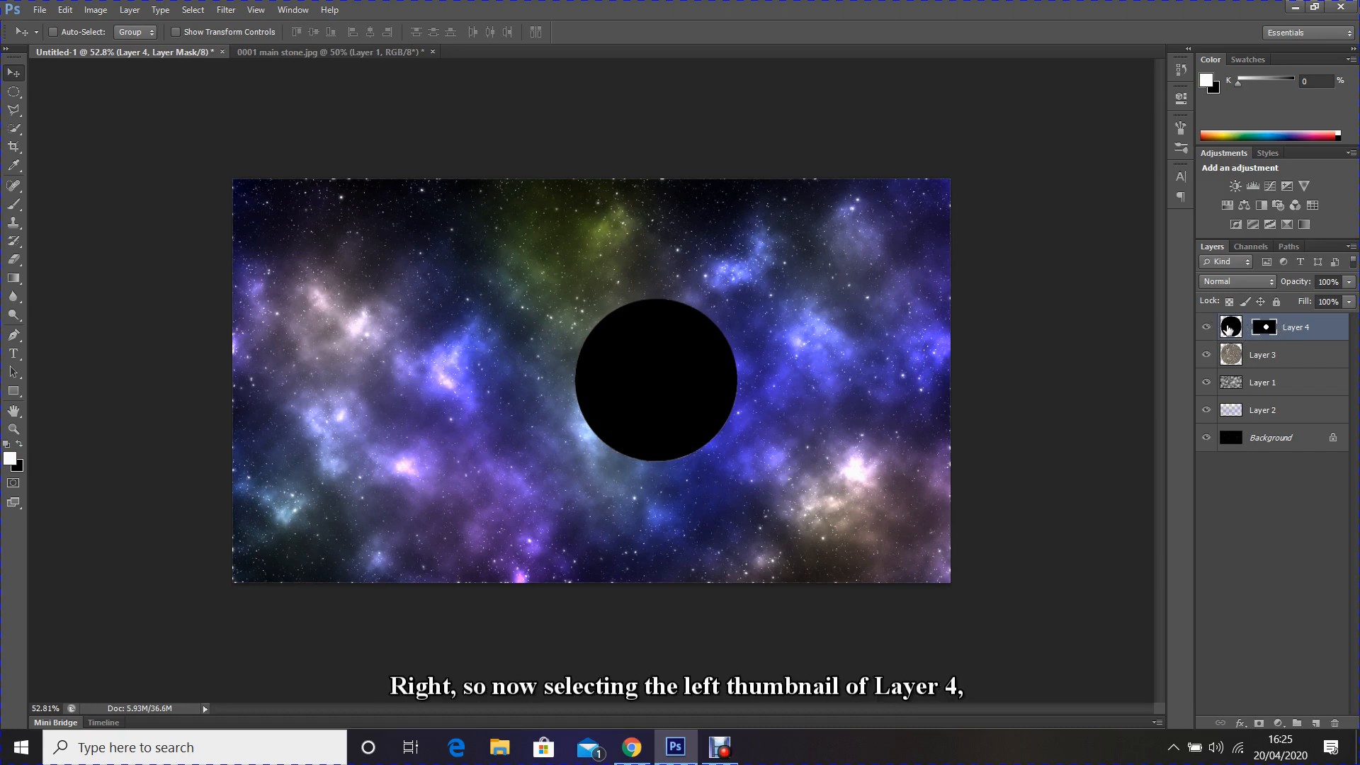
{"action": "left_click", "coordinate": [1231, 330]}
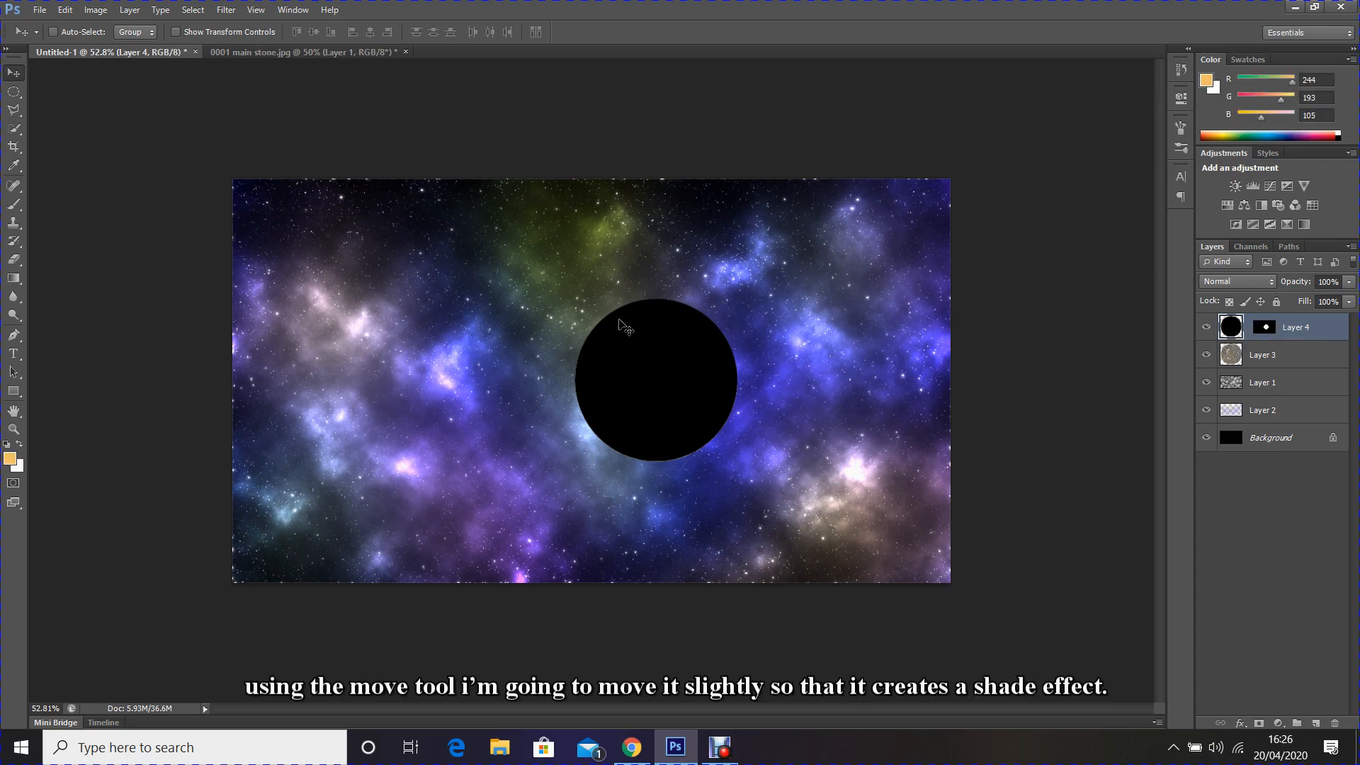
{"action": "left_click_drag", "start_coordinate": [619, 320], "coordinate": [672, 358]}
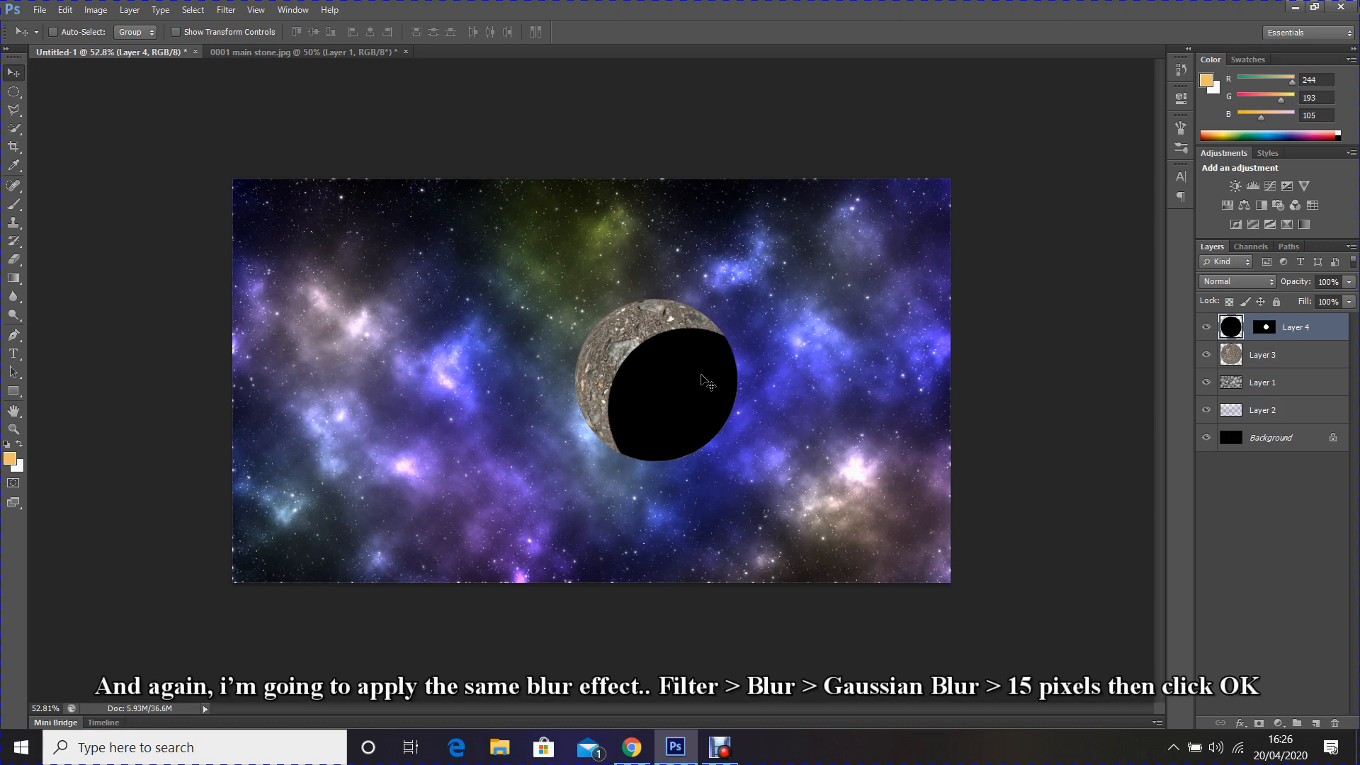
Apply a 15-pixel Gaussian Blur to the black disc and set Layer 4's opacity to 90%
{"action": "left_click", "coordinate": [226, 10]}
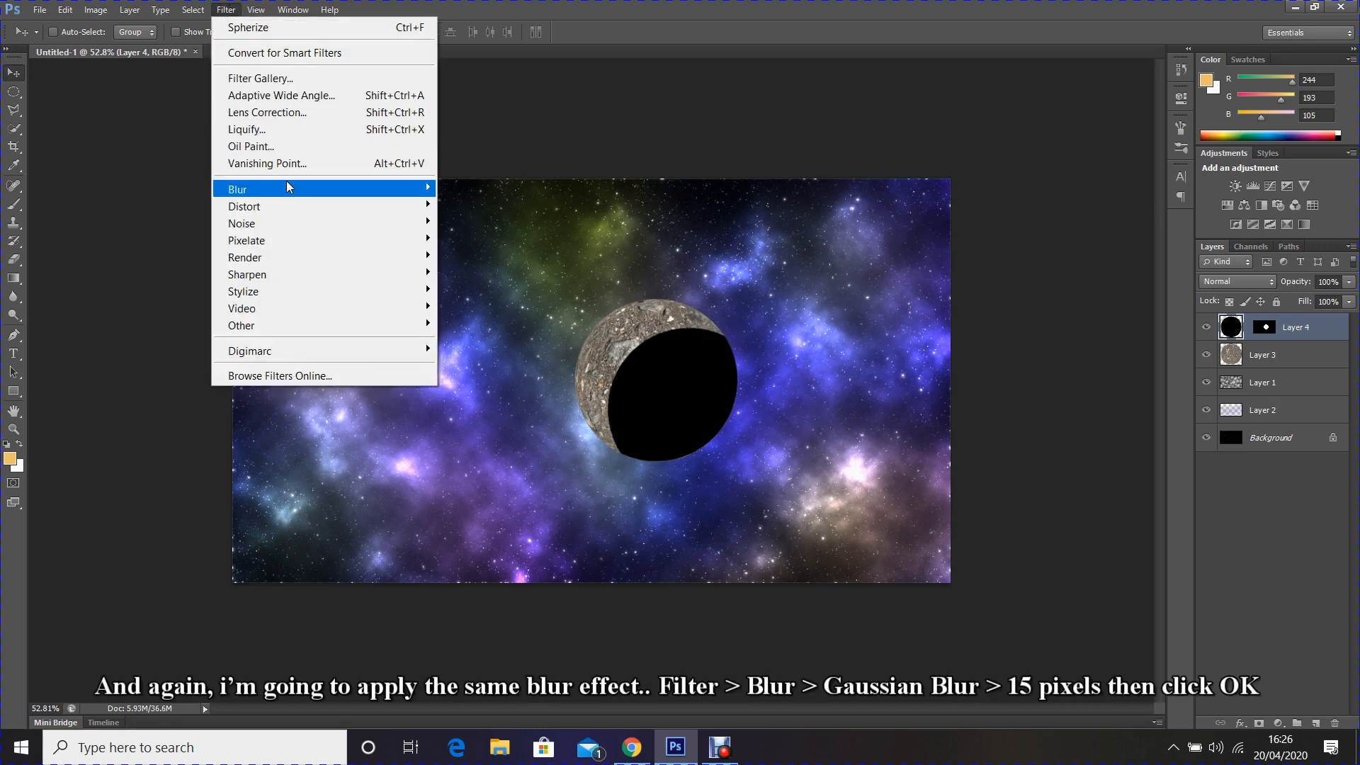
{"action": "mouse_move", "coordinate": [397, 191]}
{"action": "left_click", "coordinate": [485, 316]}
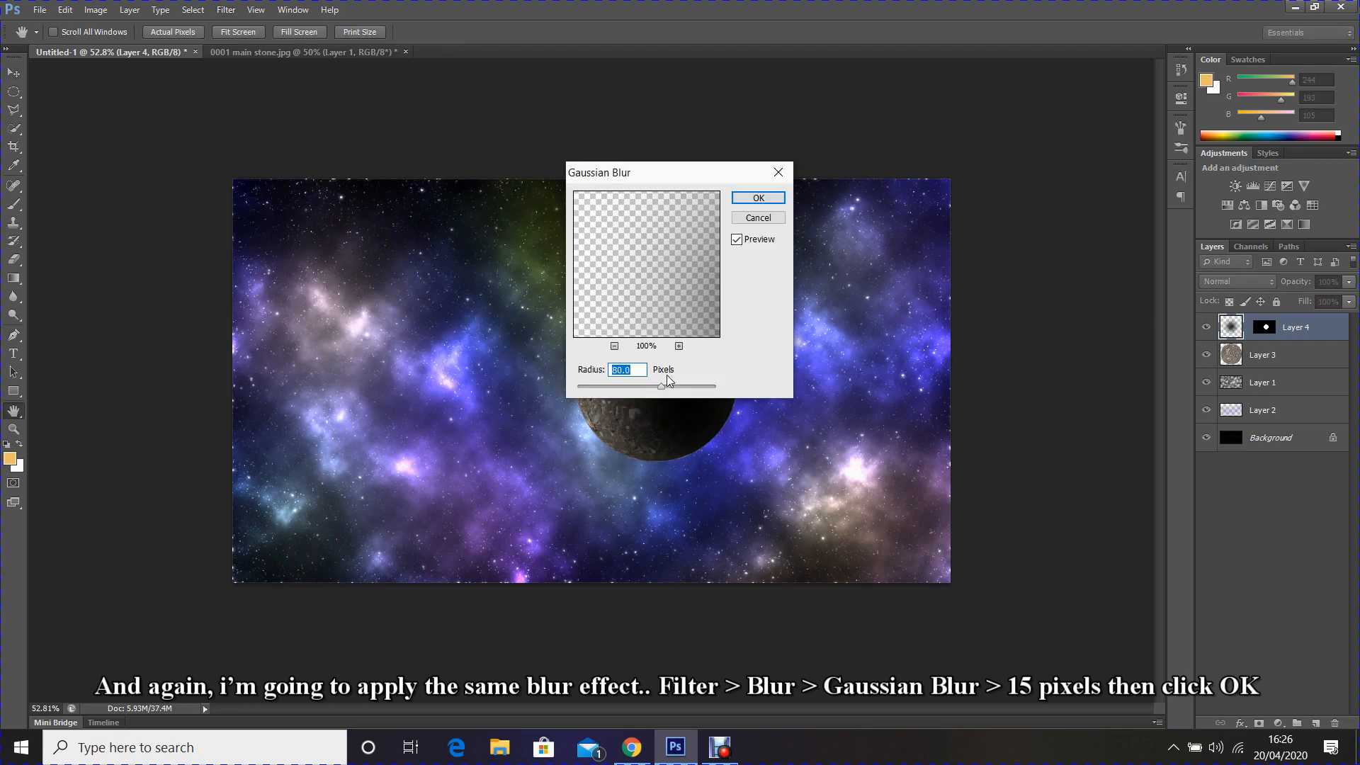
{"action": "type", "text": "15"}
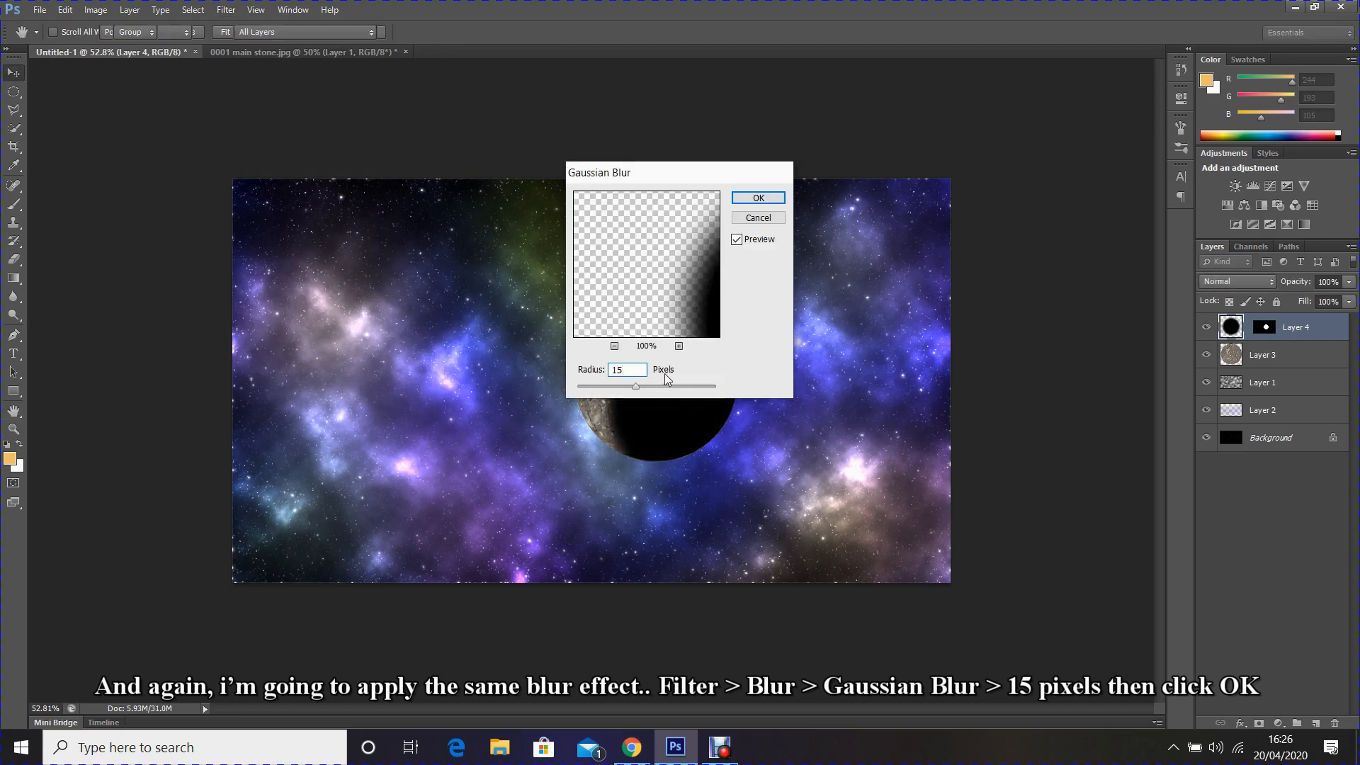
{"action": "key", "text": "Return"}
{"action": "left_click", "coordinate": [1330, 281]}
{"action": "type", "text": "90"}
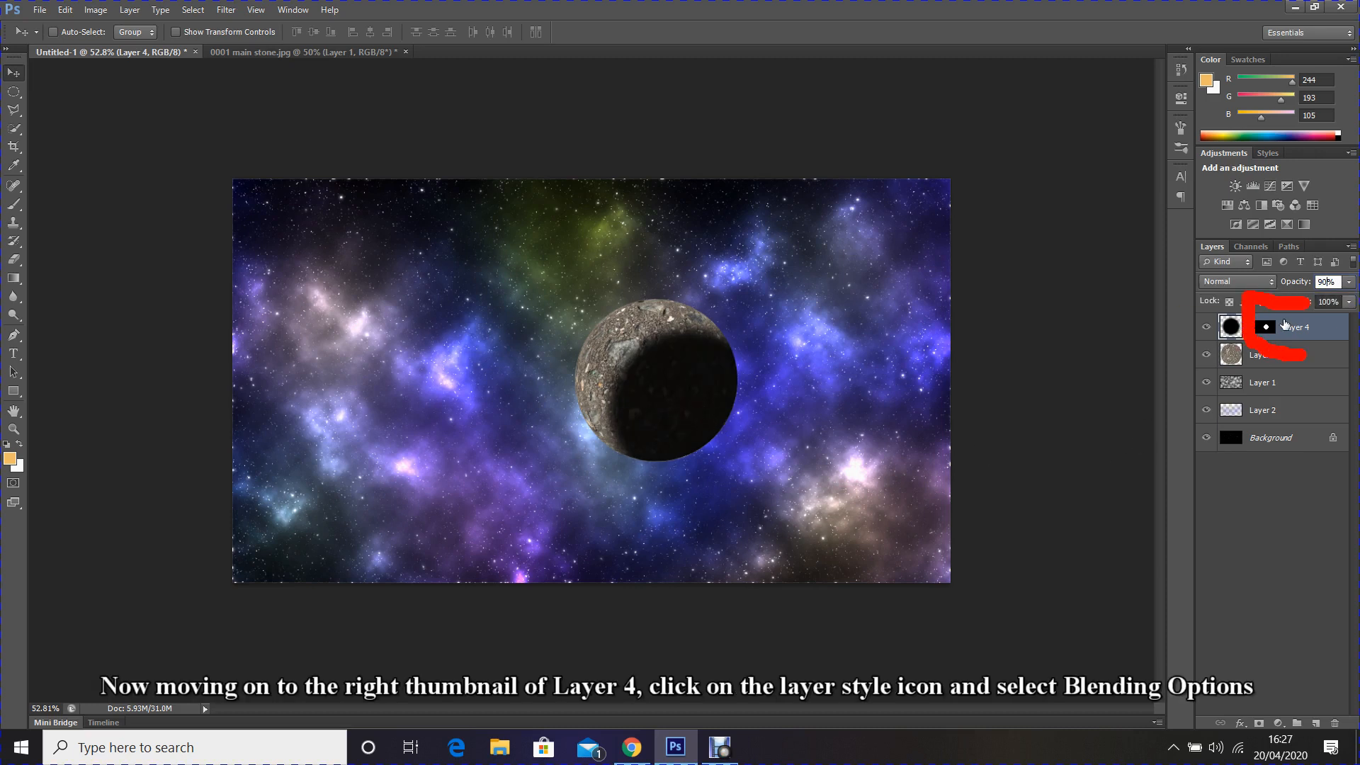
Select Layer 4's mask and add an Outer Glow layer style with the colour d4c6b4
{"action": "left_click", "coordinate": [1266, 327]}
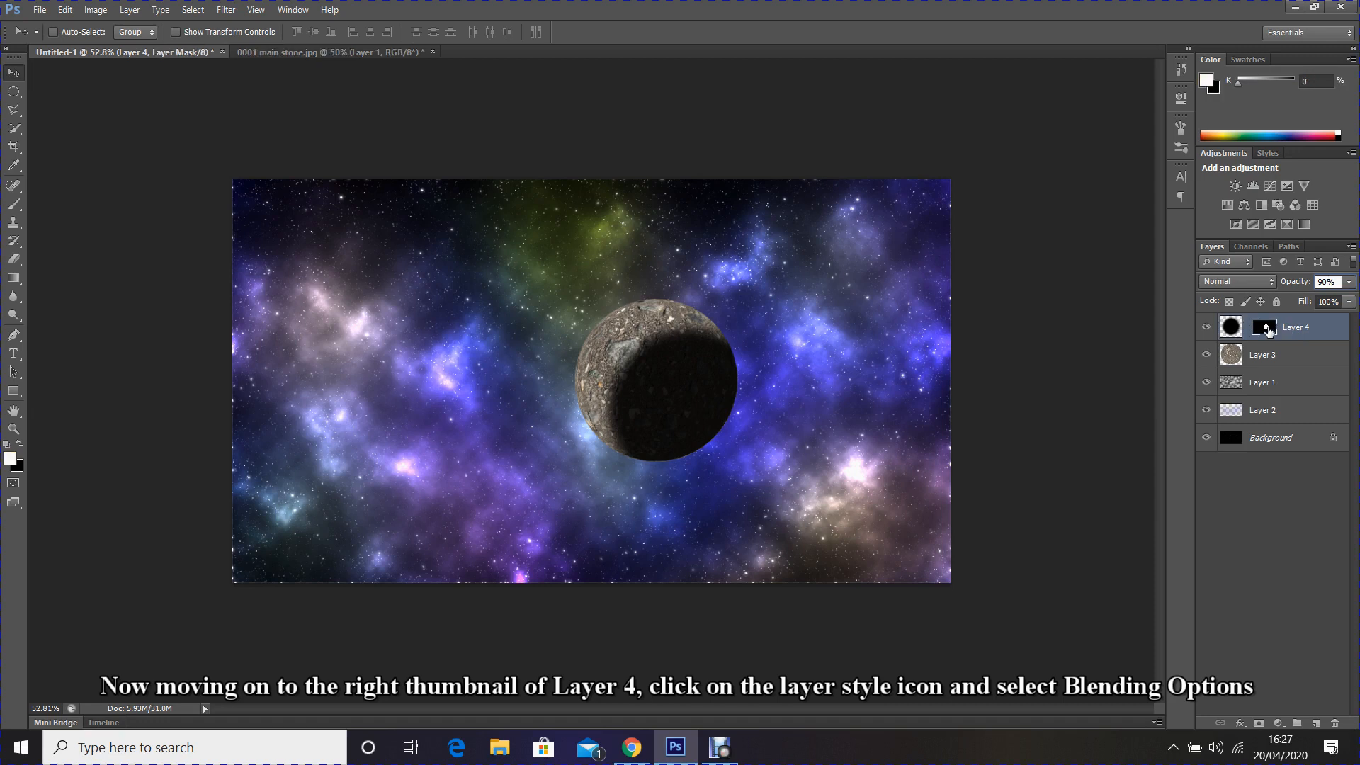
{"action": "left_click", "coordinate": [1247, 722]}
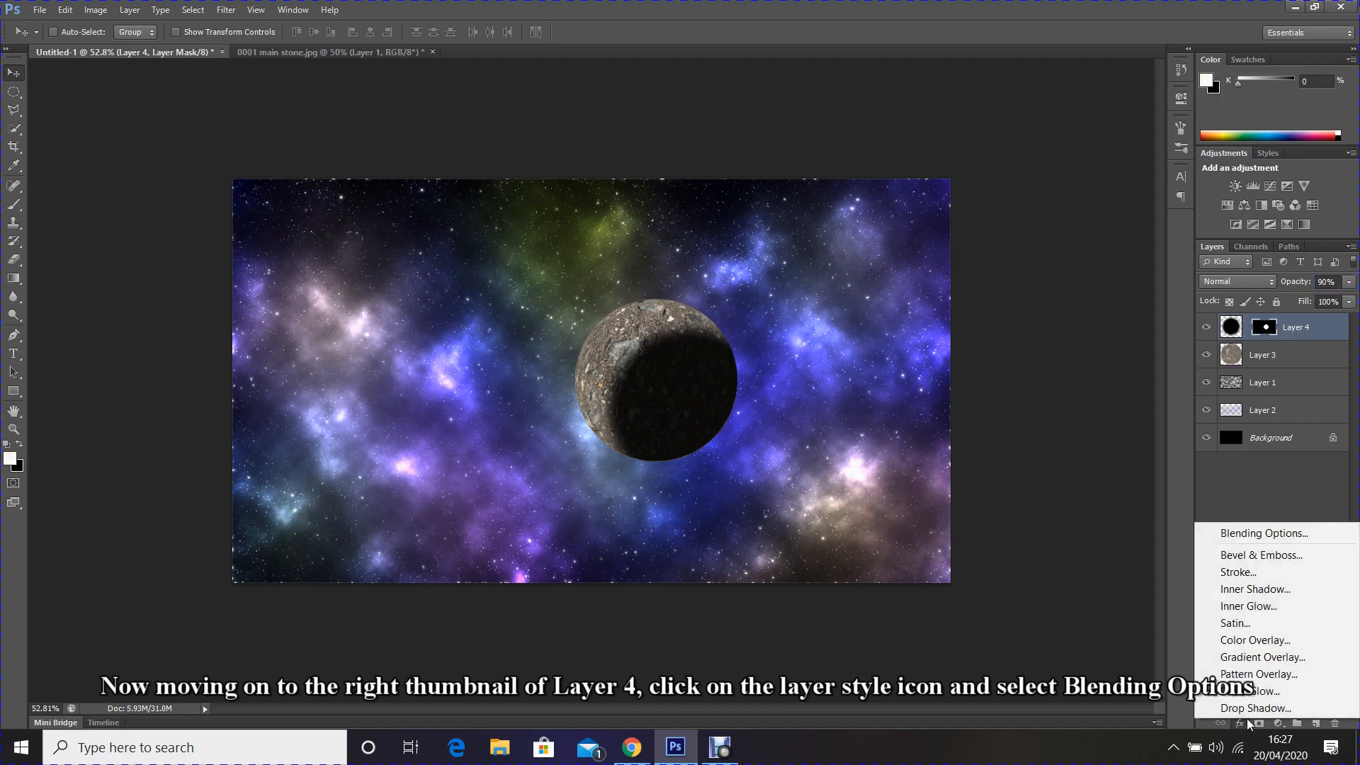
{"action": "left_click", "coordinate": [1261, 539]}
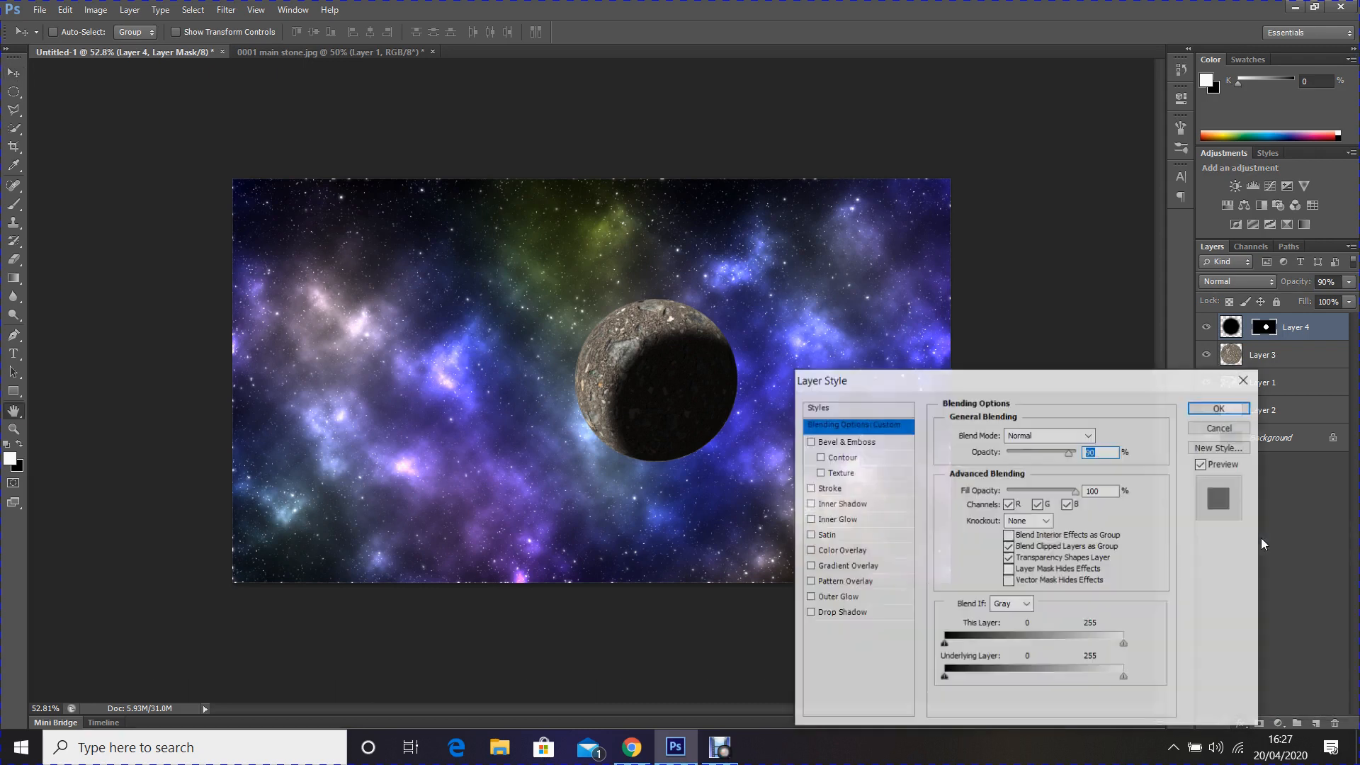
{"action": "left_click", "coordinate": [840, 597]}
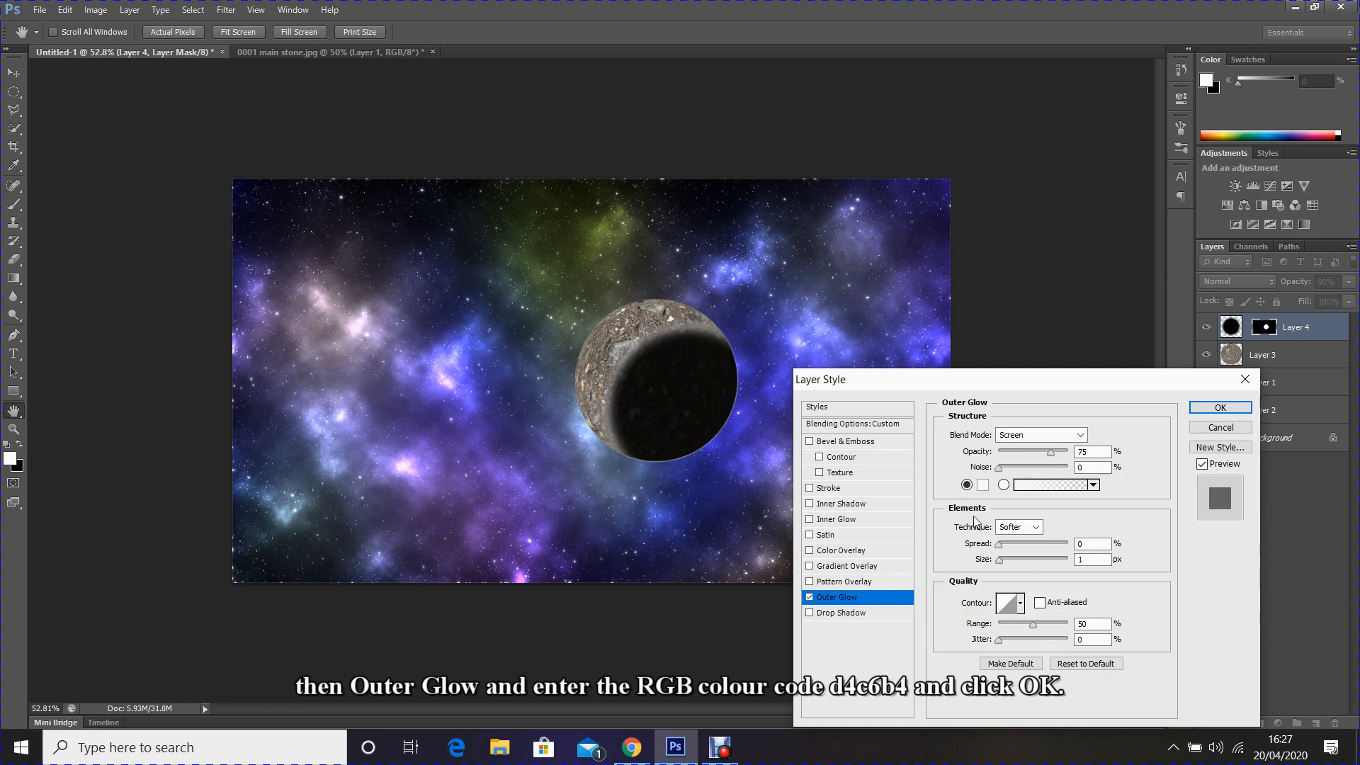
{"action": "left_click", "coordinate": [983, 484]}
{"action": "left_click", "coordinate": [1091, 358]}
{"action": "left_click_drag", "start_coordinate": [1091, 358], "coordinate": [1059, 358]}
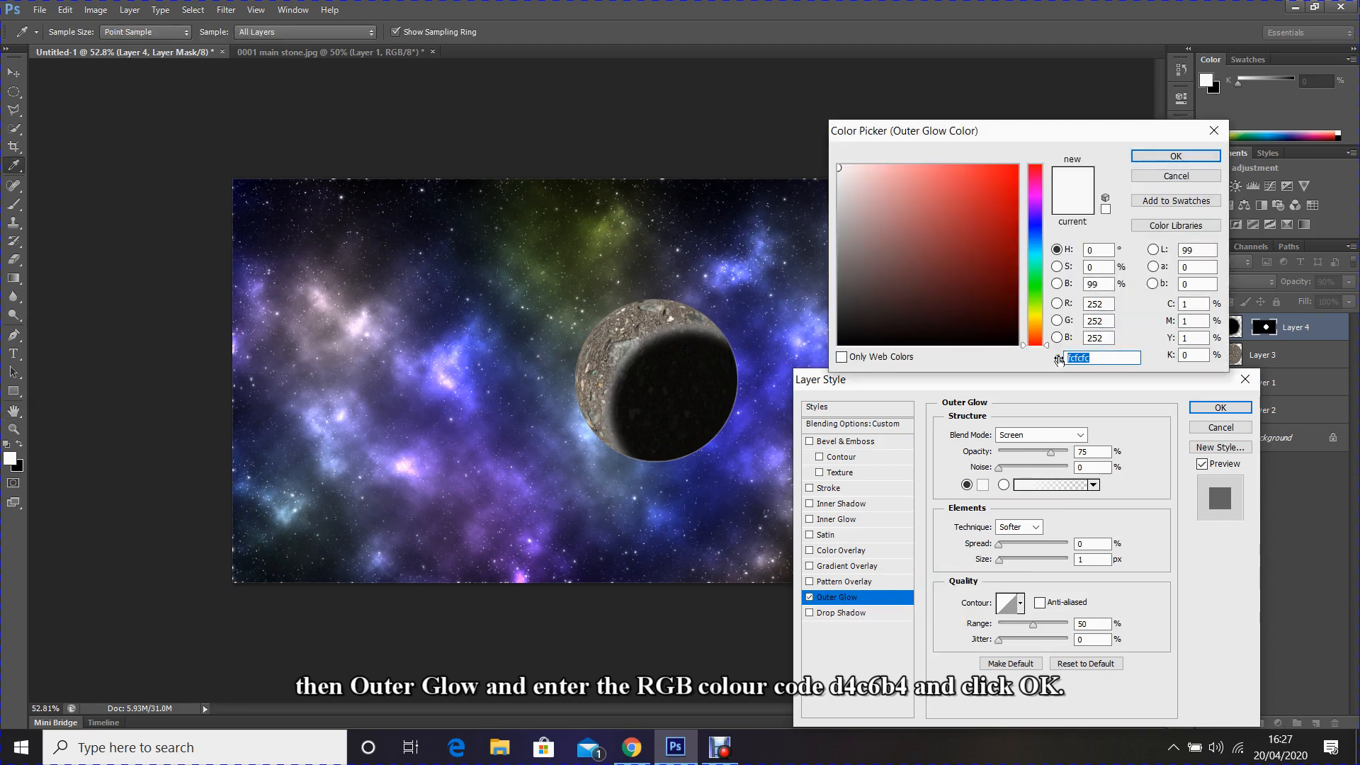
{"action": "type", "text": "d4c6"}
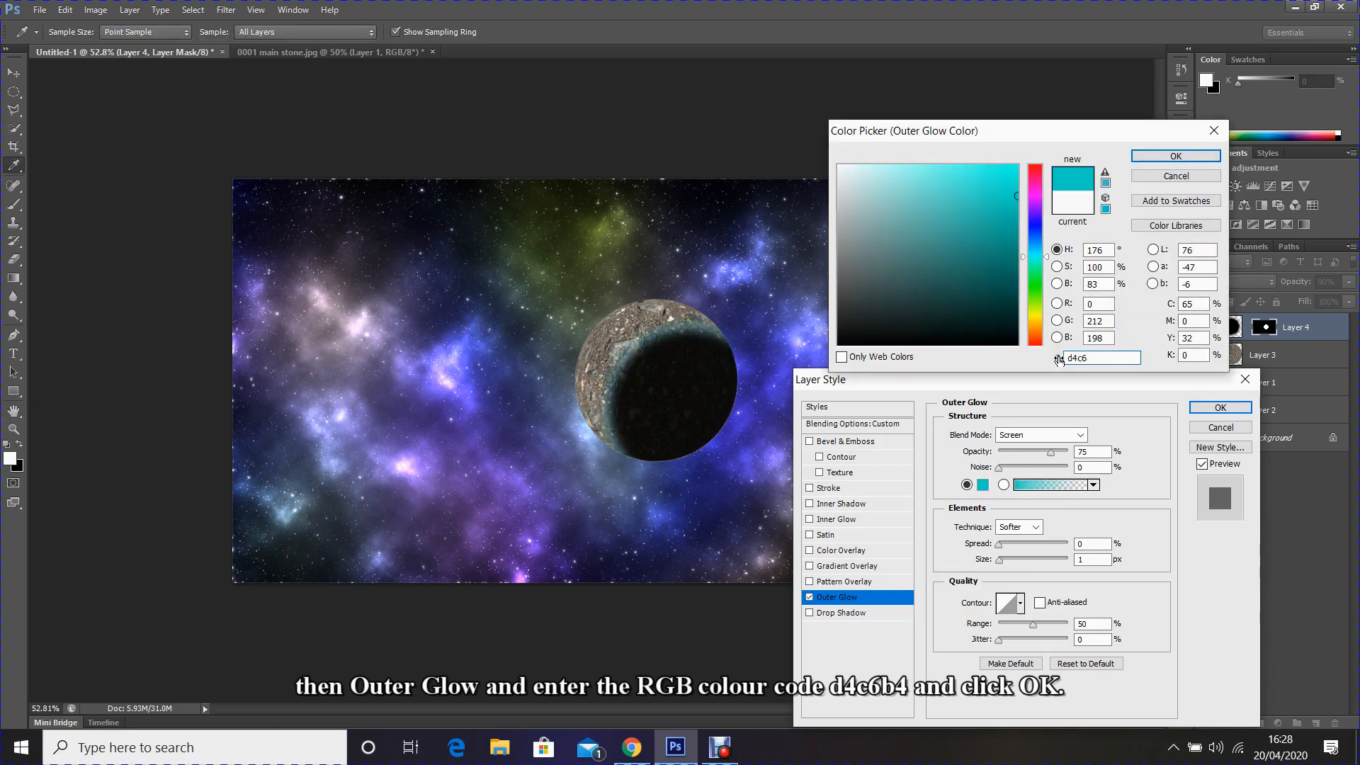
{"action": "type", "text": "b4"}
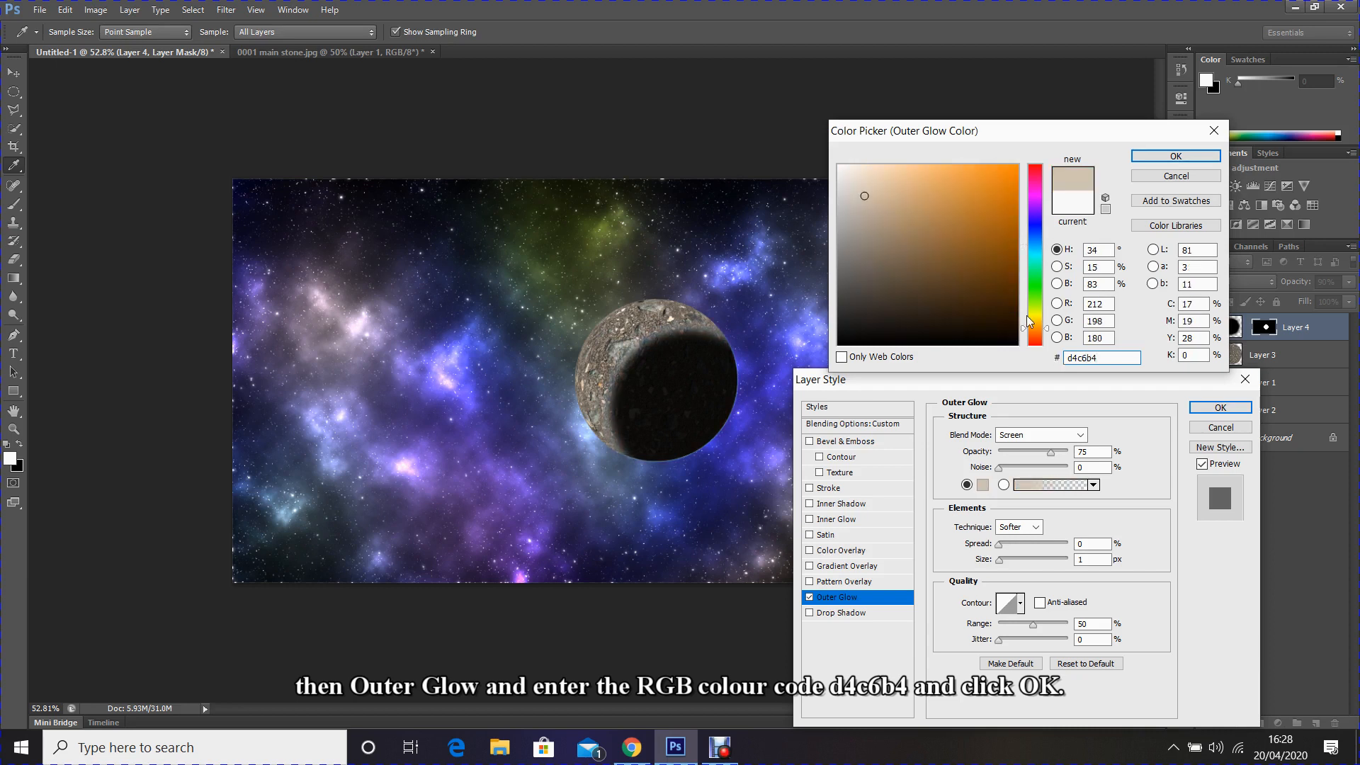
{"action": "left_click", "coordinate": [1166, 156]}
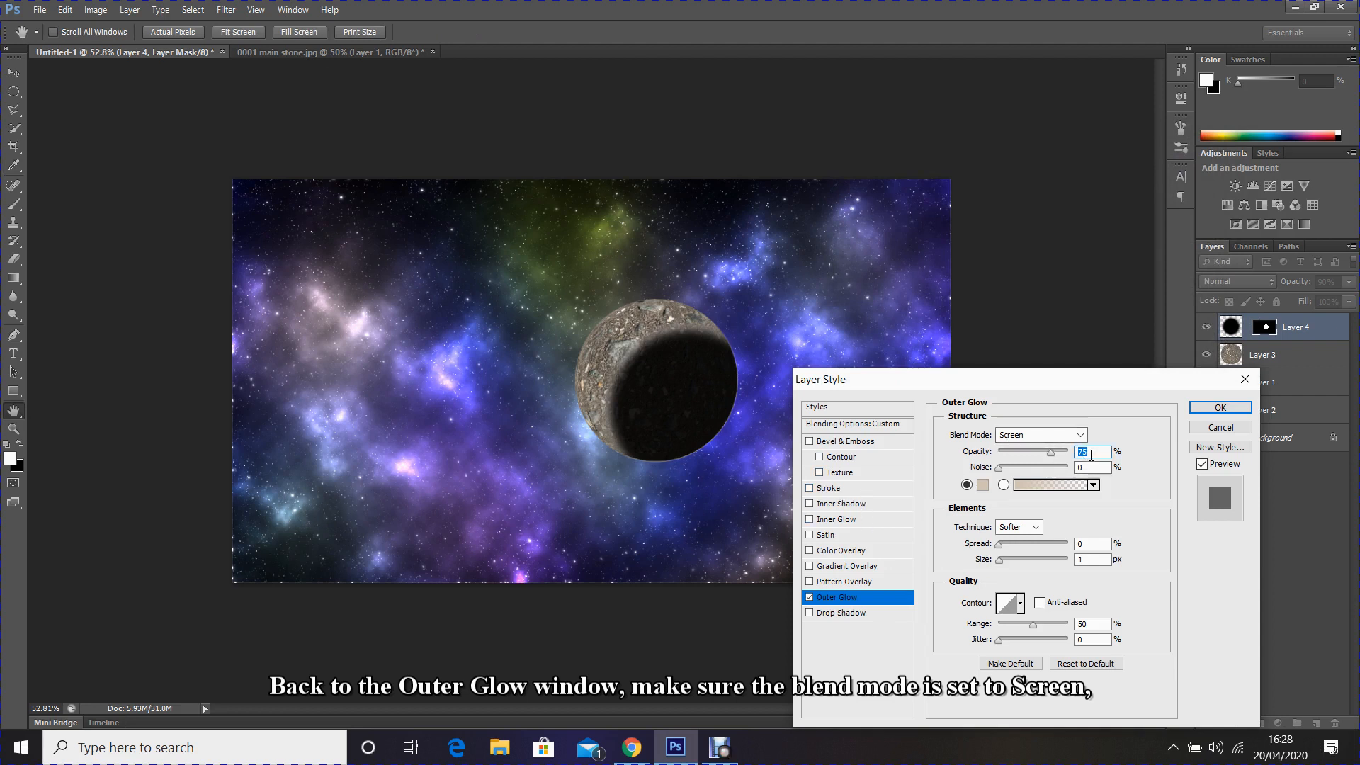
Set the Outer Glow's opacity to 35% and its size to 60 px
{"action": "type", "text": "35"}
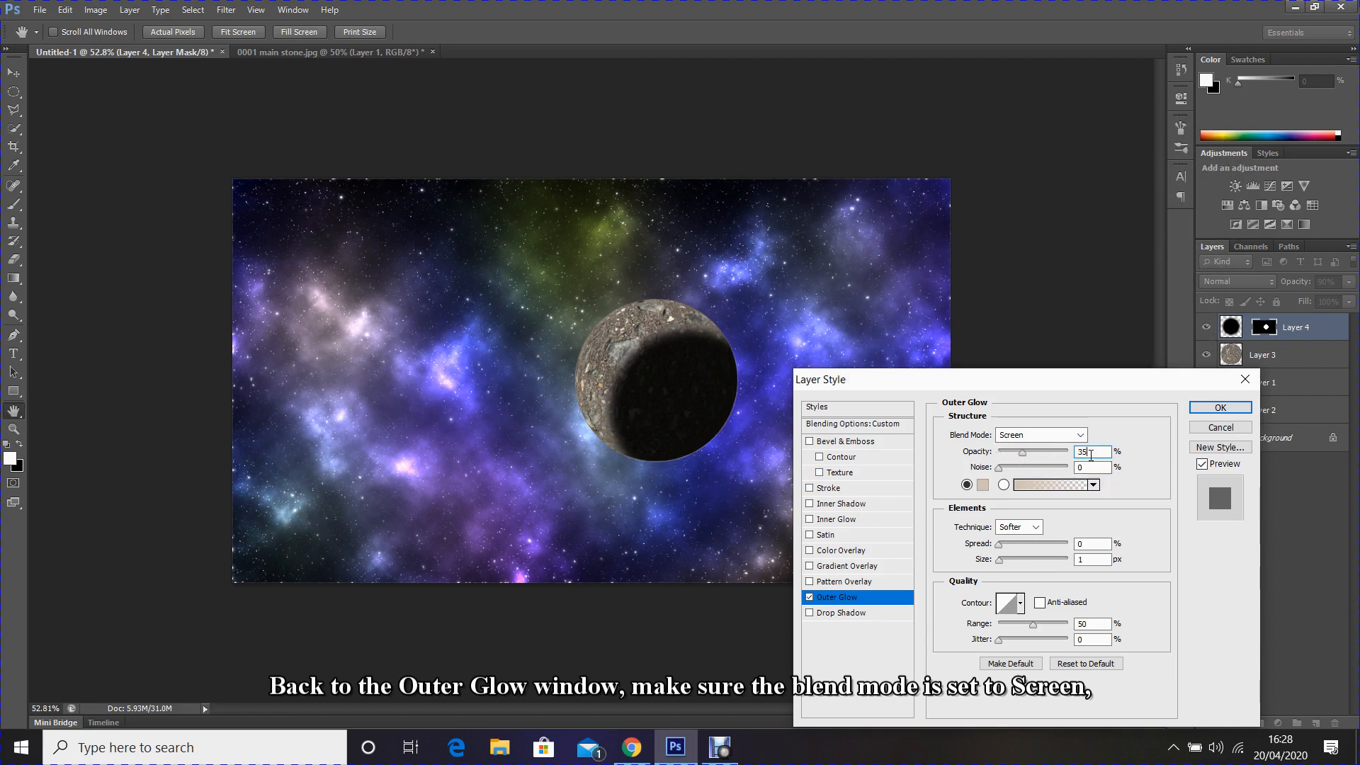
{"action": "key", "text": "Tab"}
{"action": "key", "text": "Tab"}
{"action": "key", "text": "Tab"}
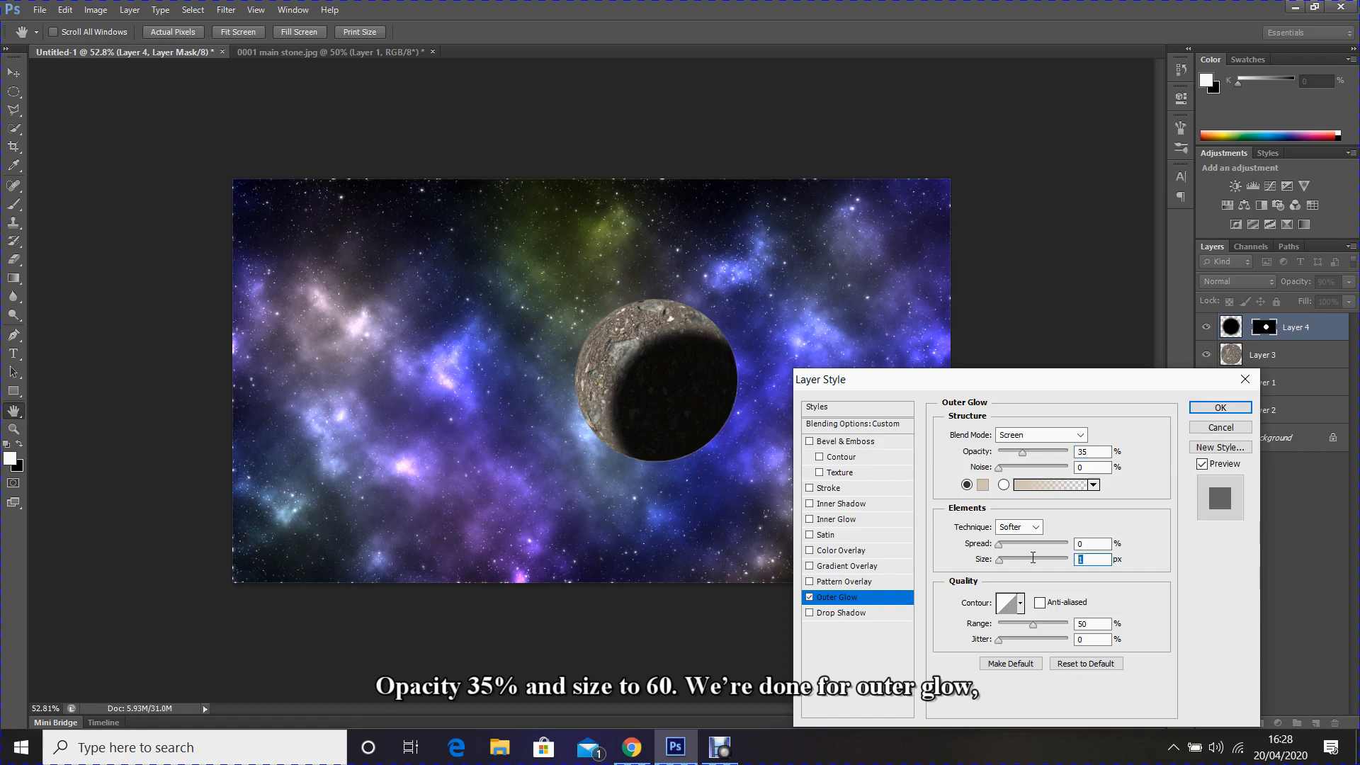
{"action": "type", "text": "60"}
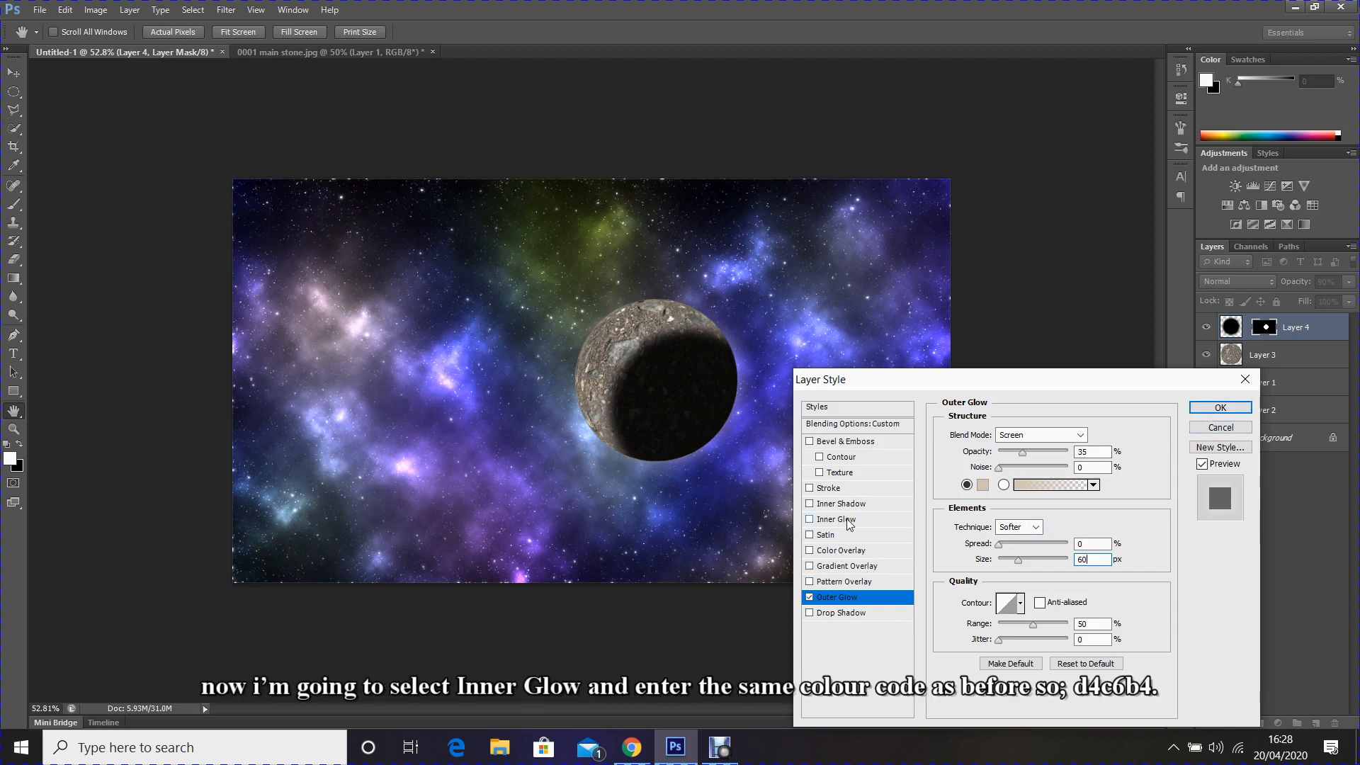
Add an Inner Glow effect to Layer 4 with the colour d4c6b4
{"action": "left_click", "coordinate": [836, 519]}
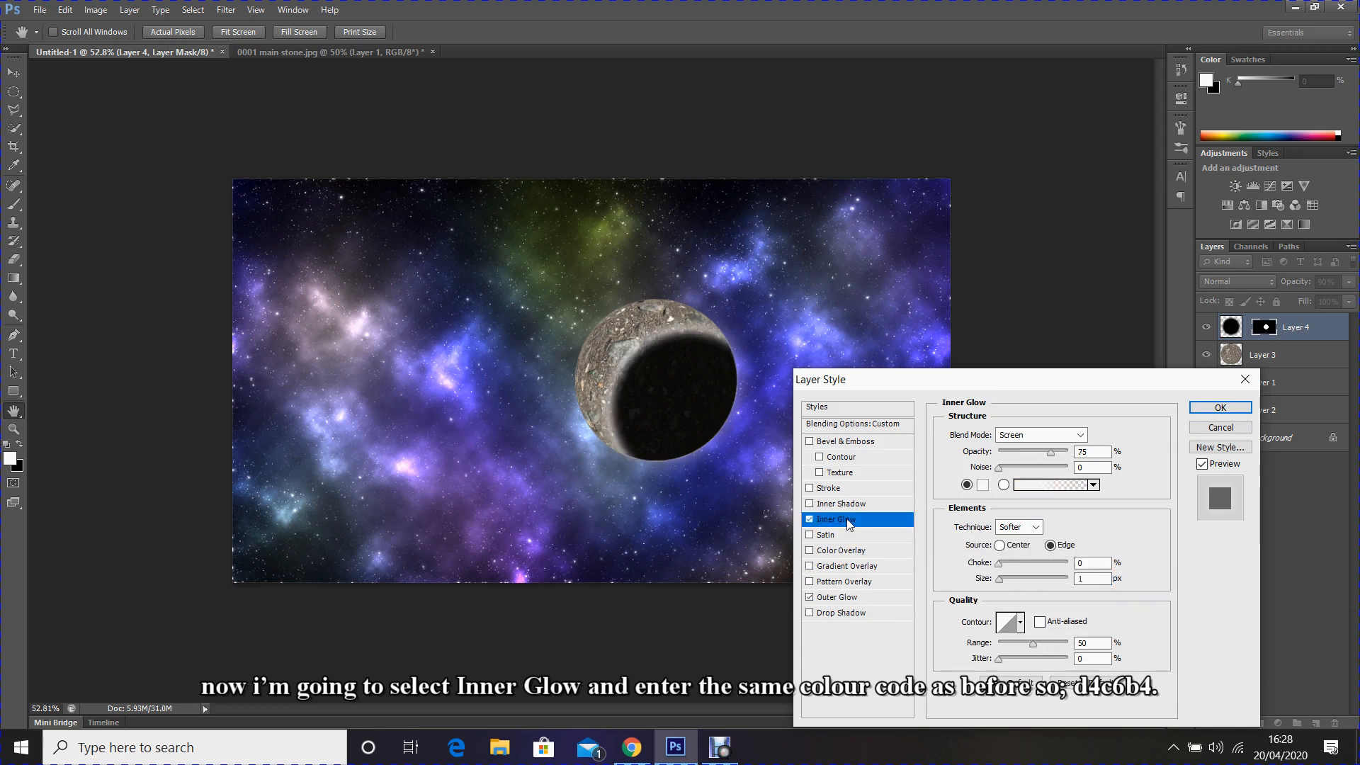
{"action": "left_click", "coordinate": [983, 484]}
{"action": "left_click_drag", "start_coordinate": [1096, 358], "coordinate": [978, 357]}
{"action": "type", "text": "d4c6"}
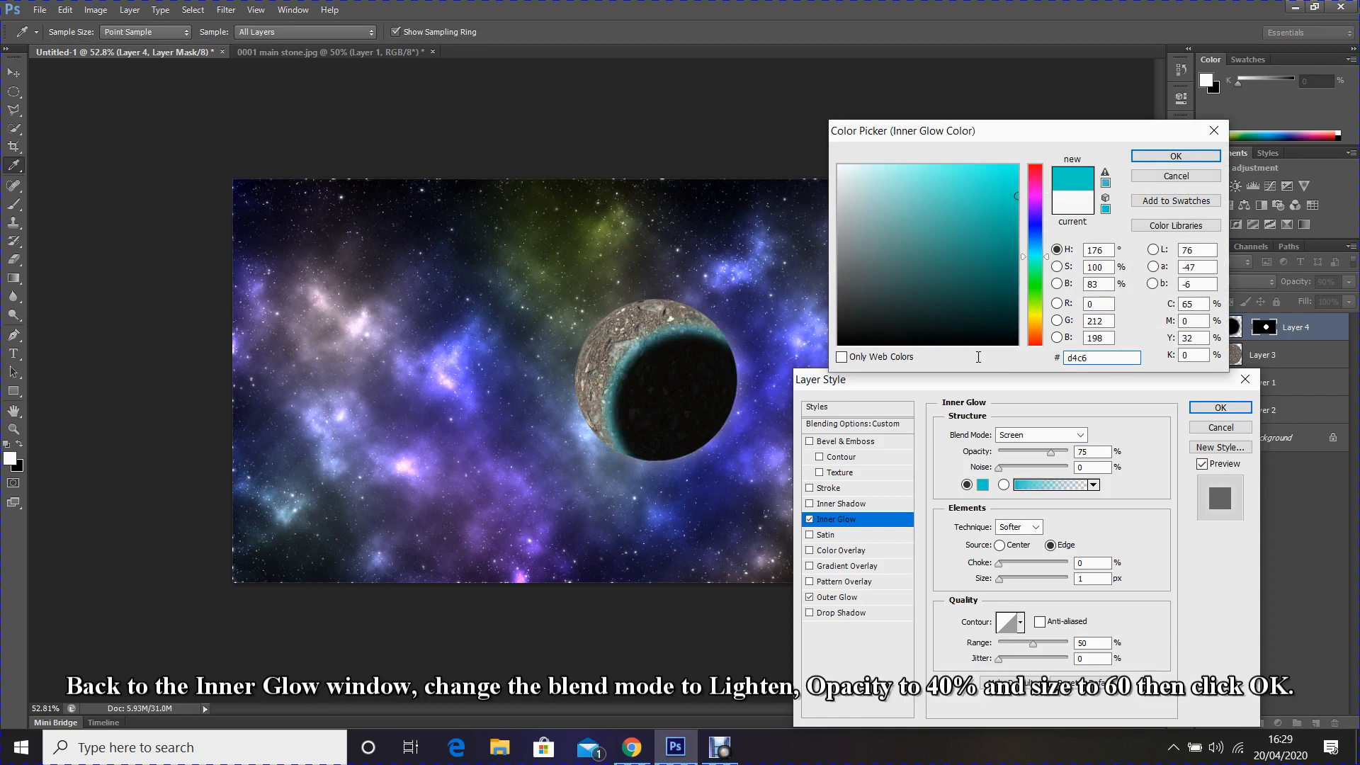
{"action": "type", "text": "b4"}
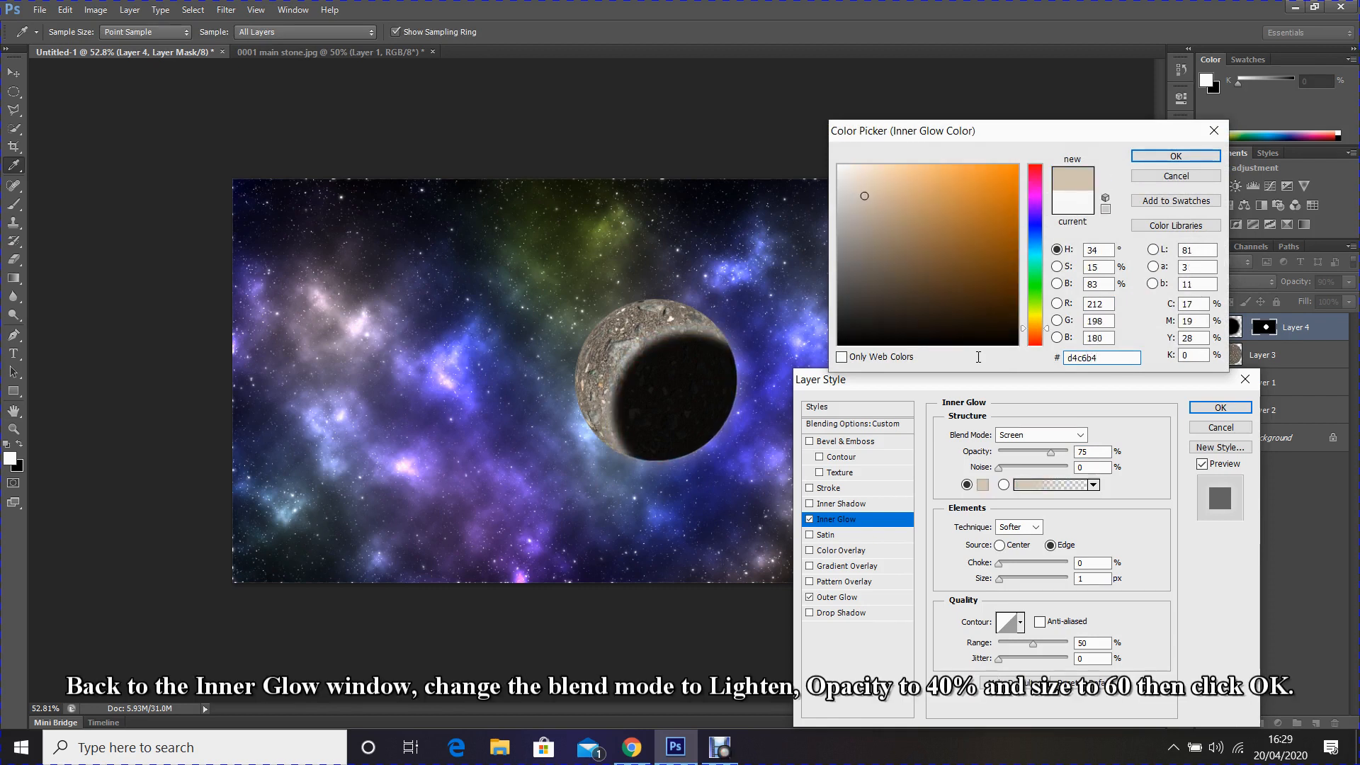
{"action": "left_click", "coordinate": [1176, 156]}
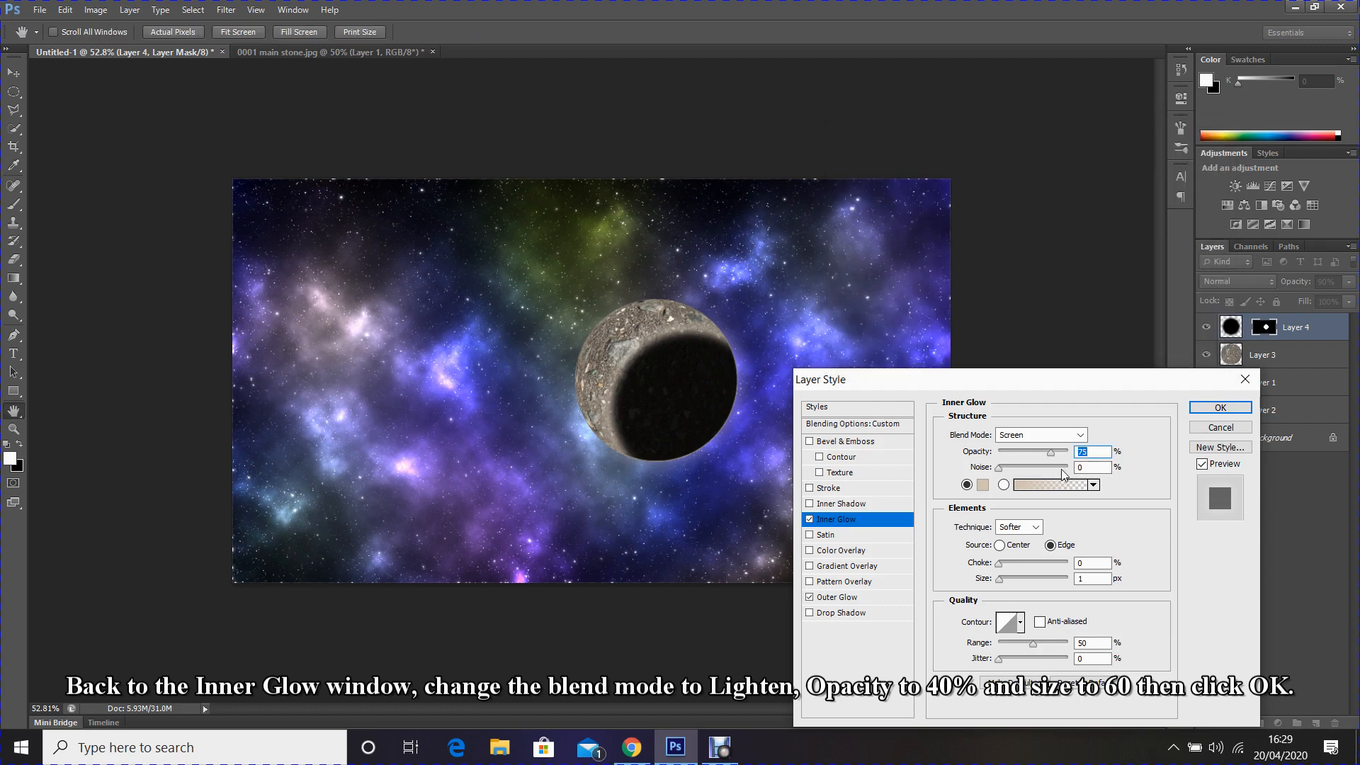
Set the Inner Glow to Lighten blend mode, 40% opacity and 60 px size, and apply the layer style
{"action": "left_click", "coordinate": [1042, 435]}
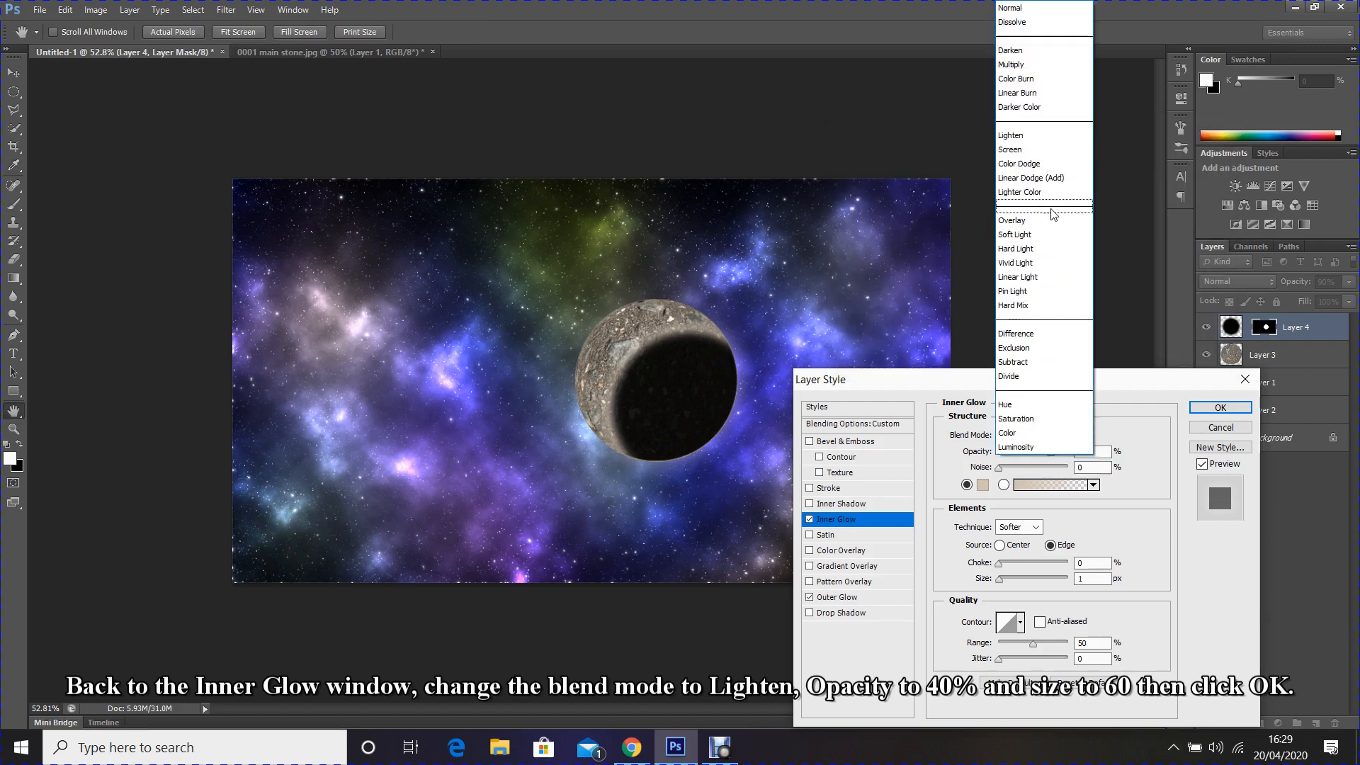
{"action": "left_click", "coordinate": [1025, 137]}
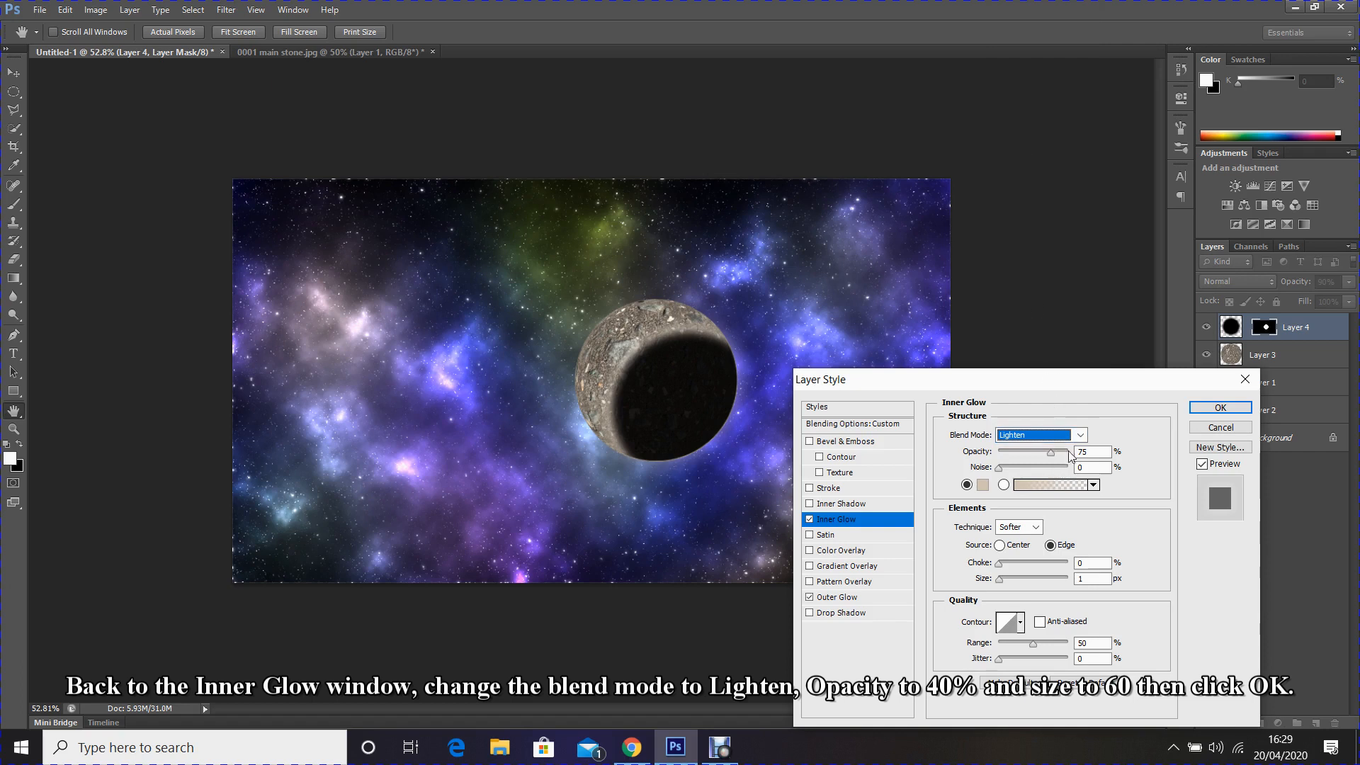
{"action": "left_click", "coordinate": [1082, 452]}
{"action": "type", "text": "40"}
{"action": "double_click", "coordinate": [1090, 576]}
{"action": "type", "text": "60"}
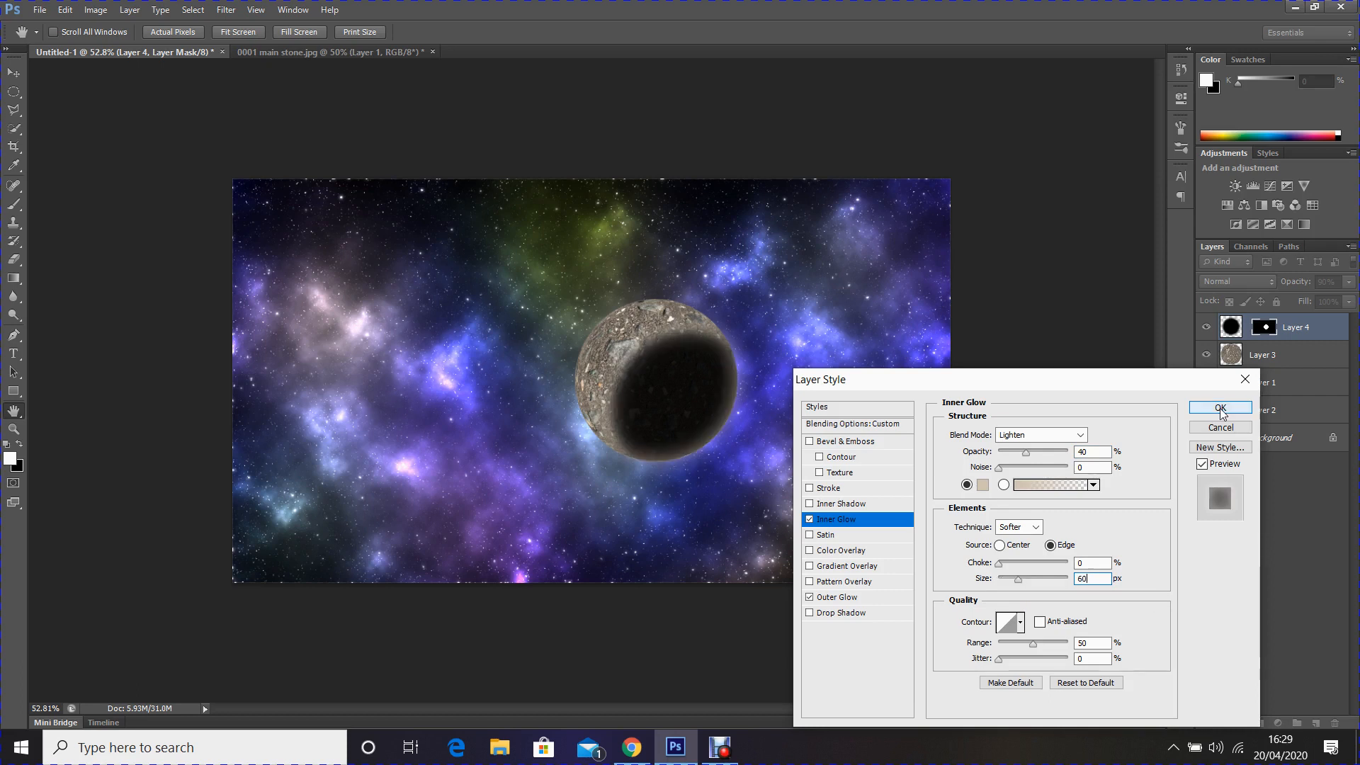
{"action": "left_click", "coordinate": [1221, 409]}
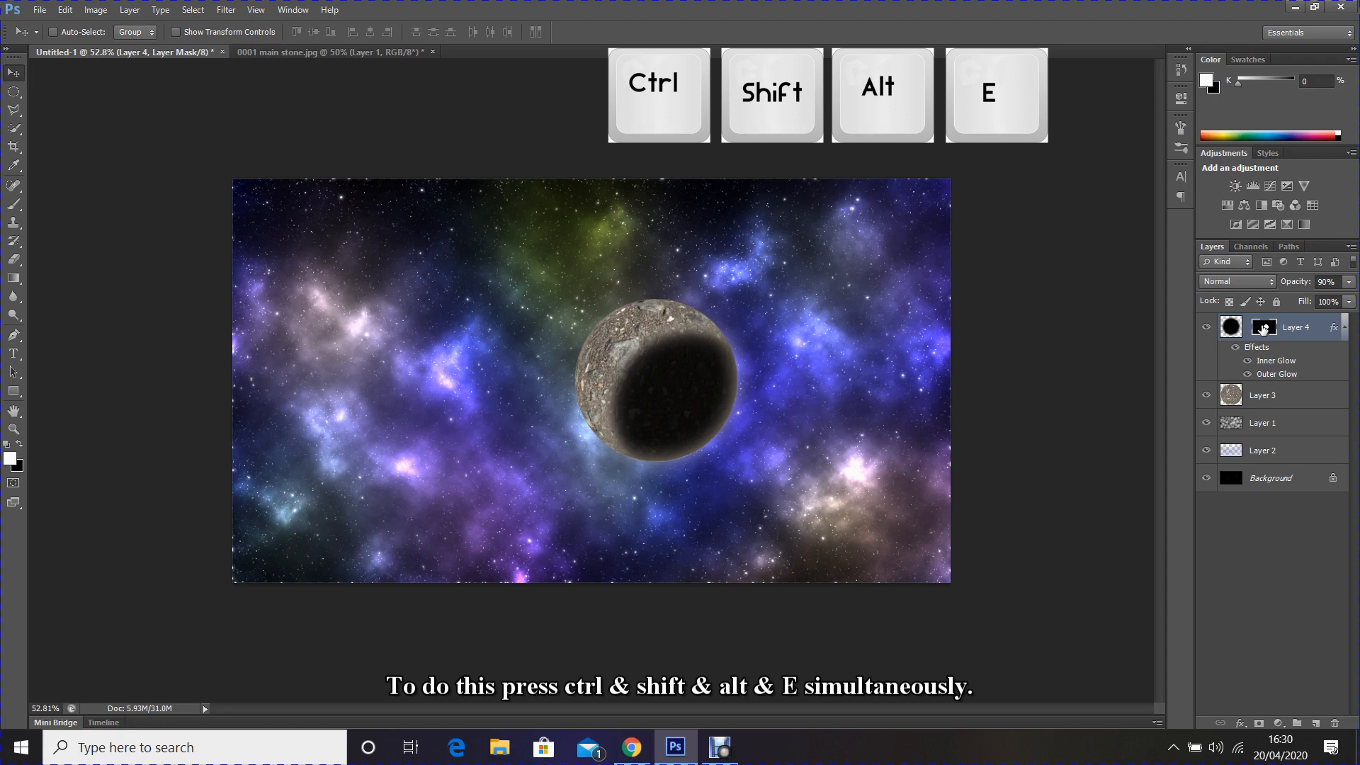
Stamp all visible layers into a new layer and render a 35mm Prime Lens Flare at 75% brightness by the planet's upper-left edge
{"action": "key", "text": "ctrl+shift+alt+e"}
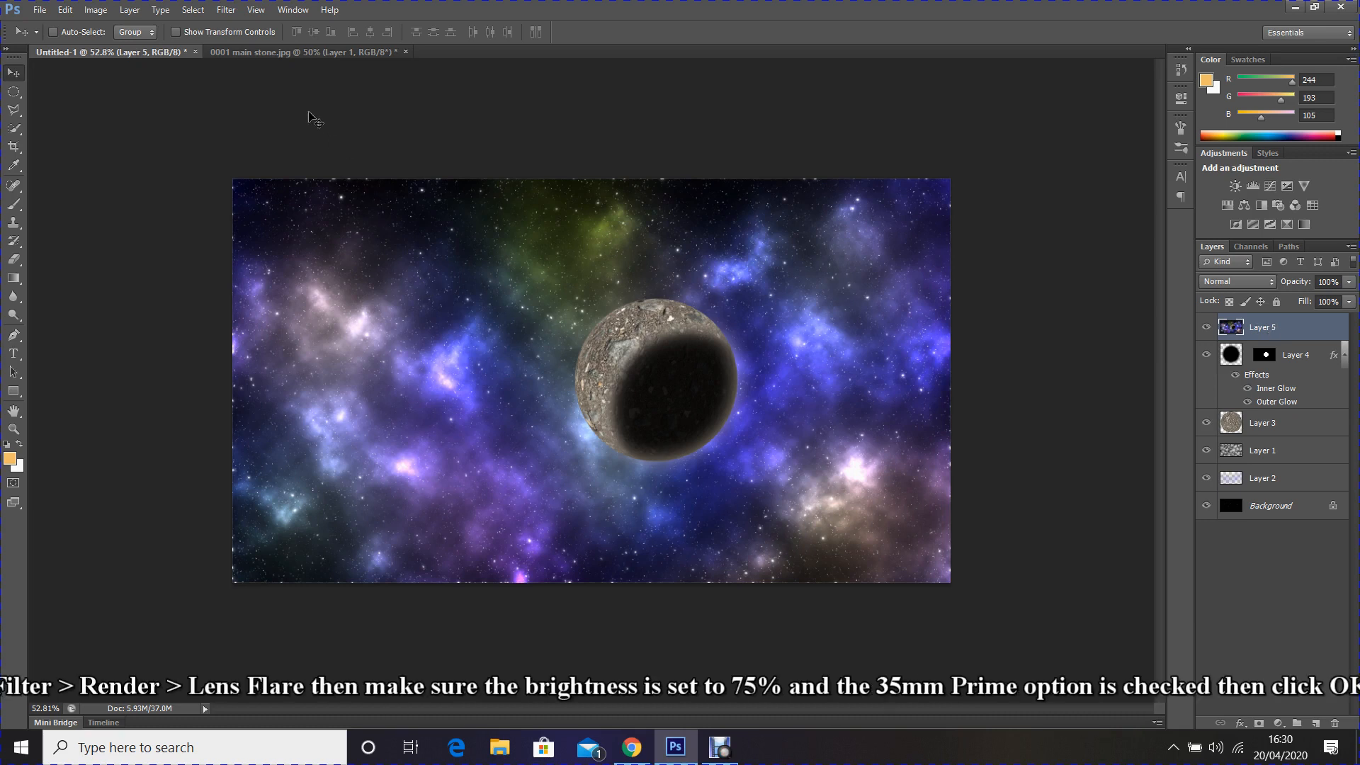
{"action": "left_click", "coordinate": [226, 10]}
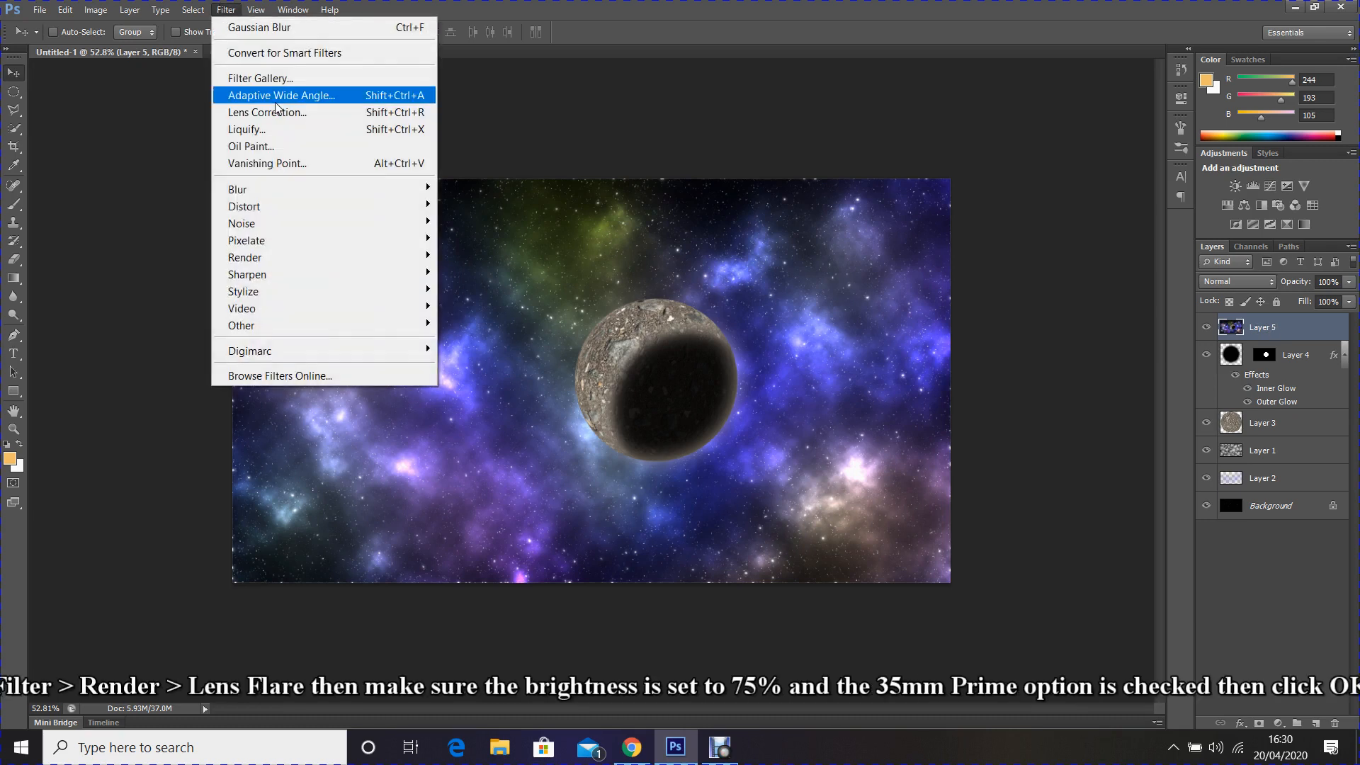
{"action": "mouse_move", "coordinate": [306, 255]}
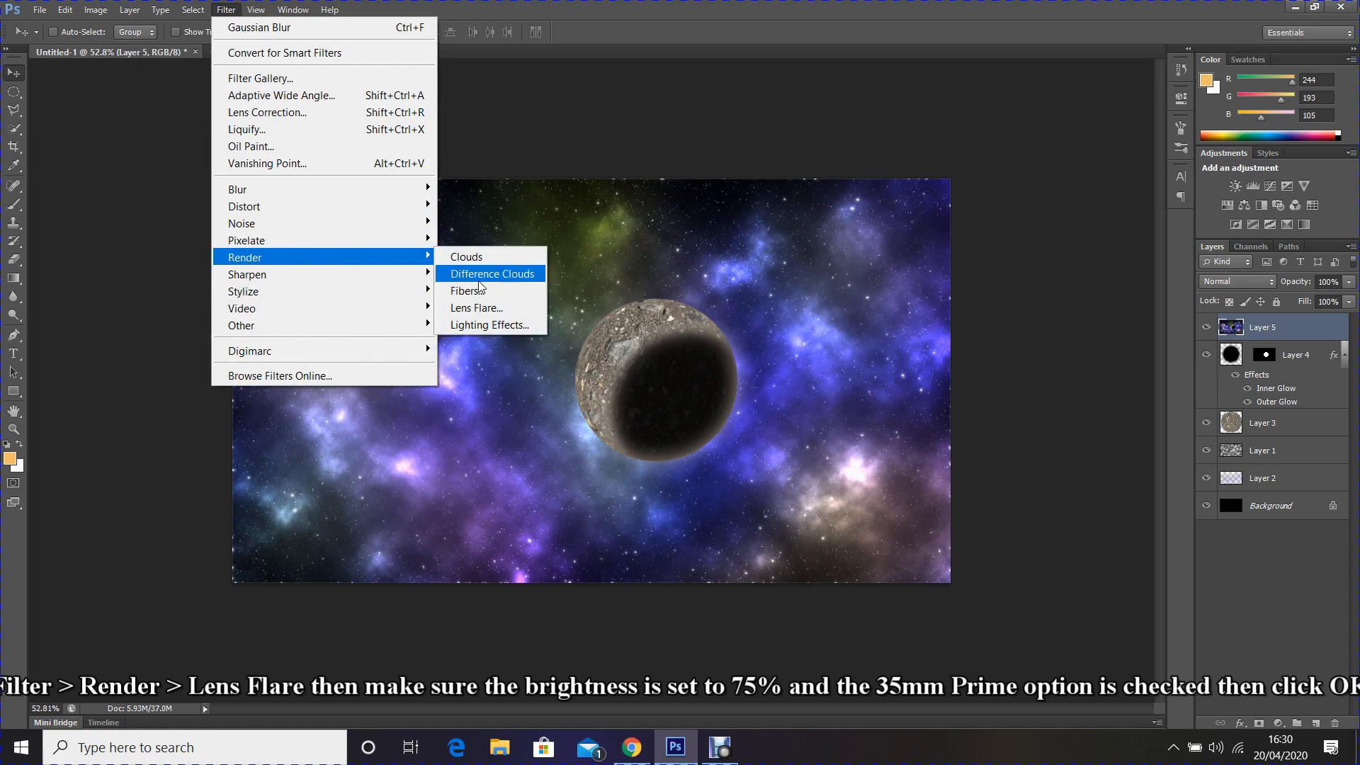
{"action": "left_click", "coordinate": [493, 308]}
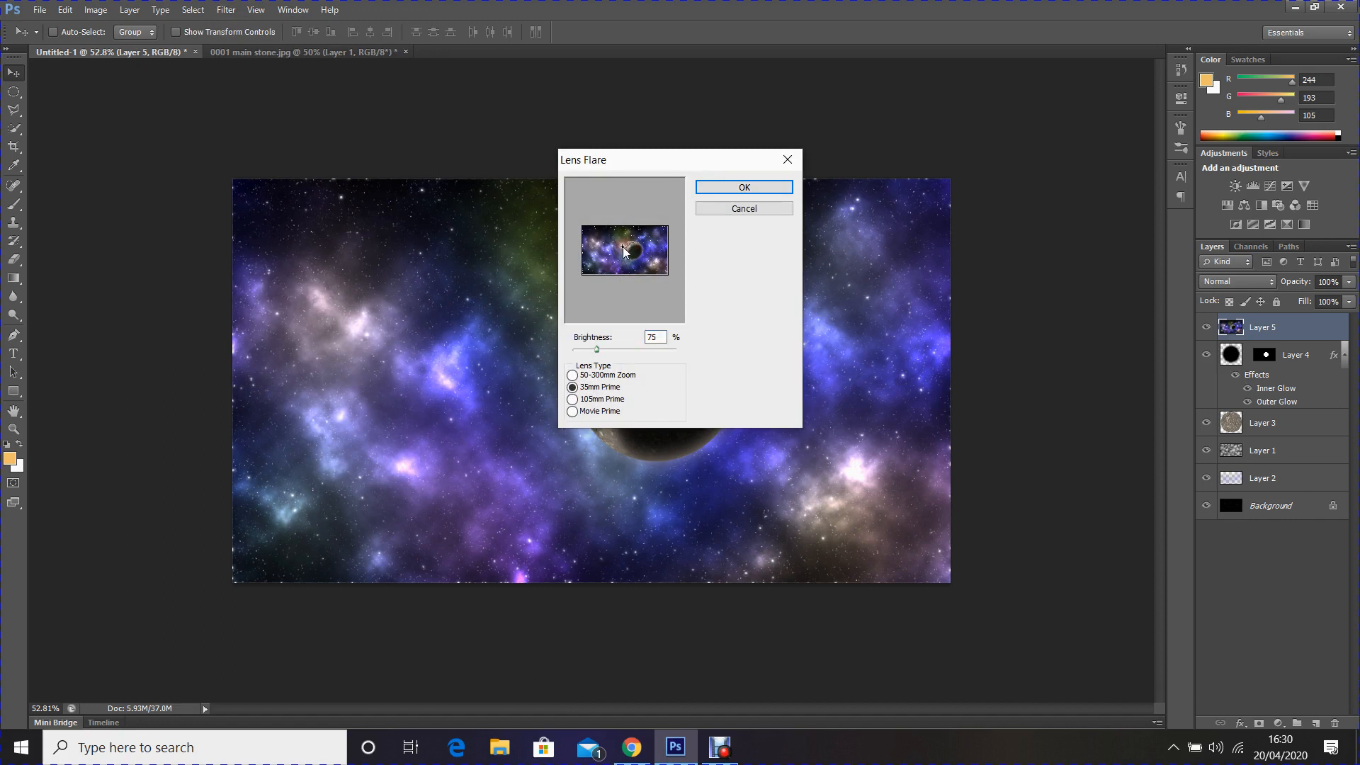
{"action": "left_click", "coordinate": [739, 188]}
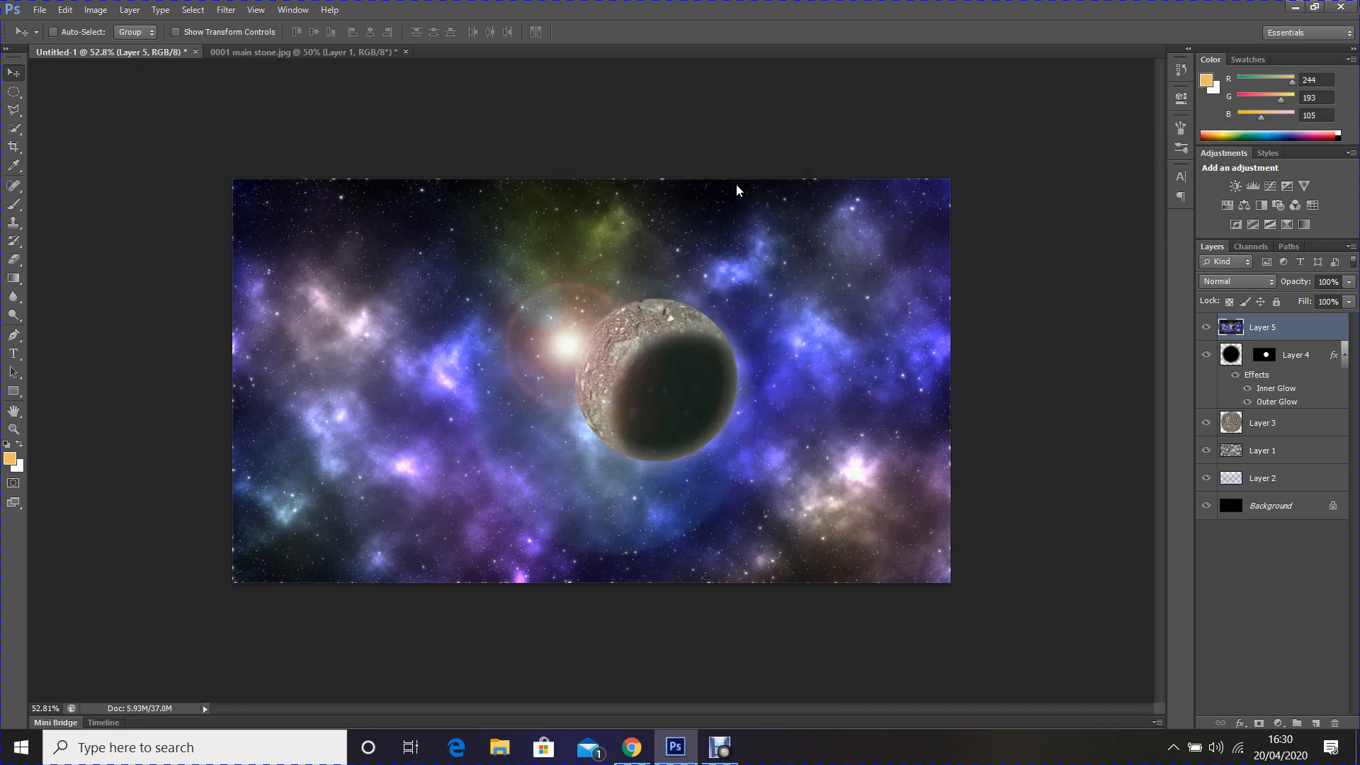